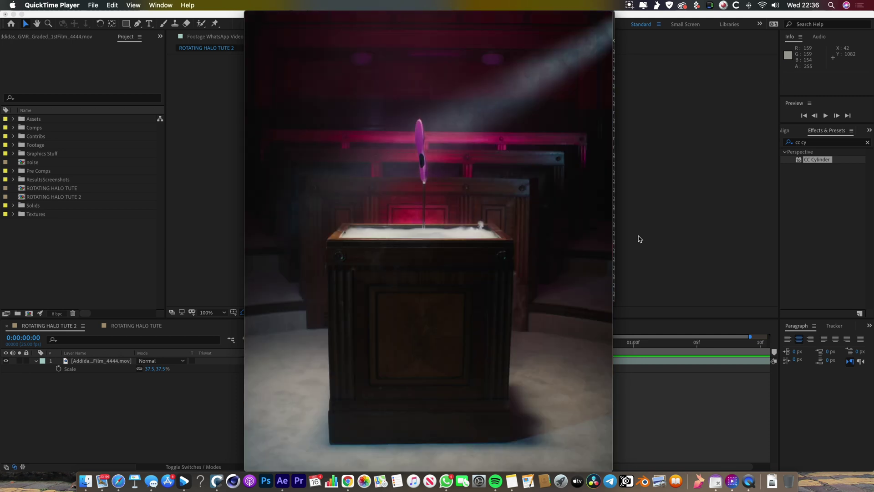
Scrub through the finished reference clip to examine the rotating text halo around the pole.
mouse_move(457, 311)
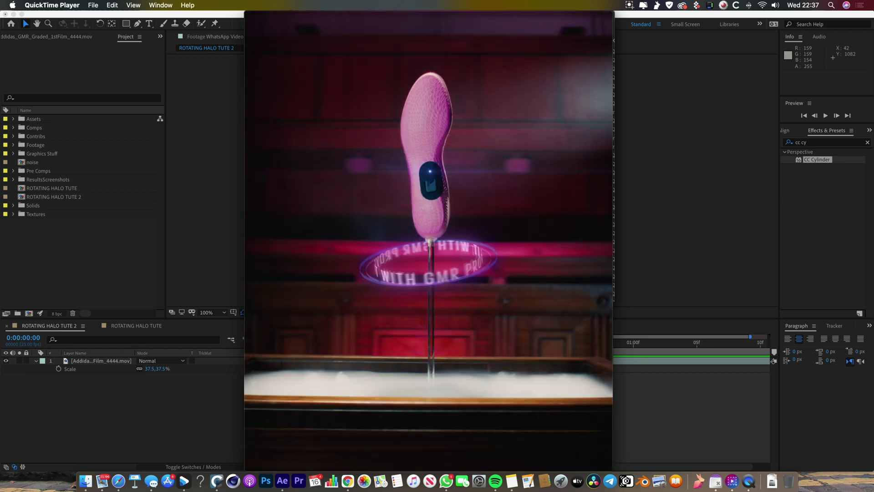
mouse_move(417, 344)
left_click(419, 391)
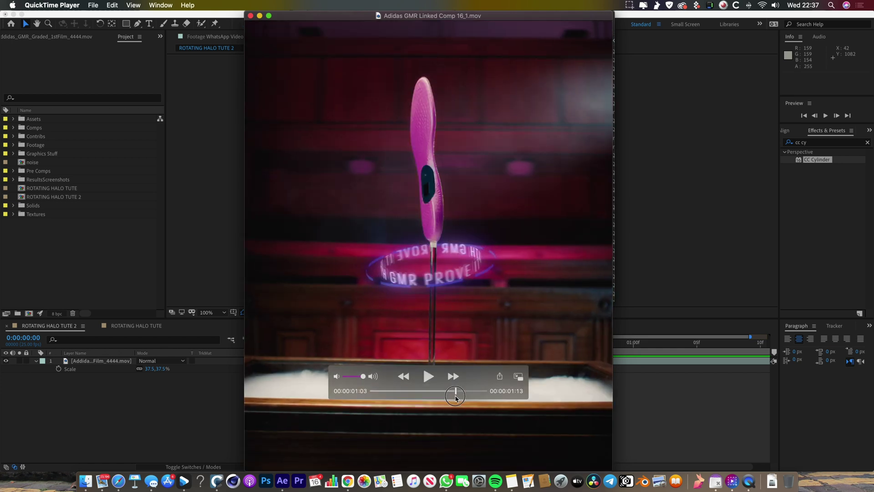
left_click(464, 391)
left_click_drag(463, 392, 423, 390)
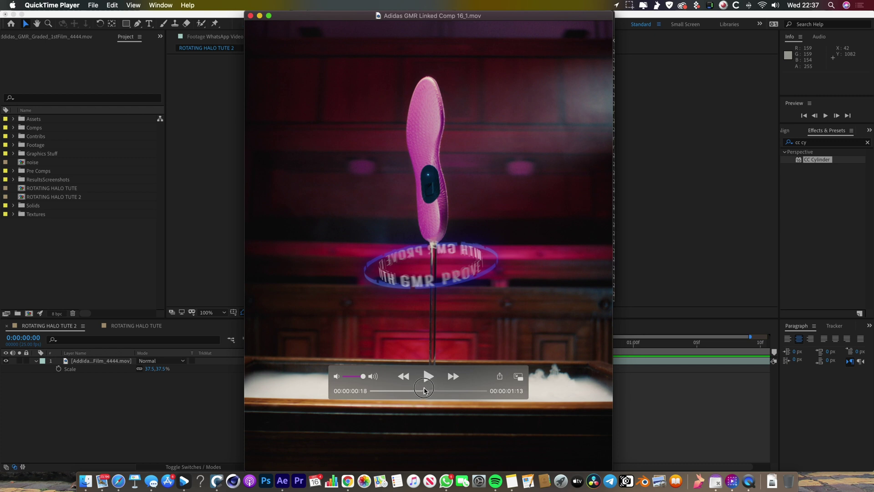
key("space")
Switch to After Effects and add a black 1080 x 1350 px solid to the ROTATING HALO TUTE 2 composition.
left_click(109, 415)
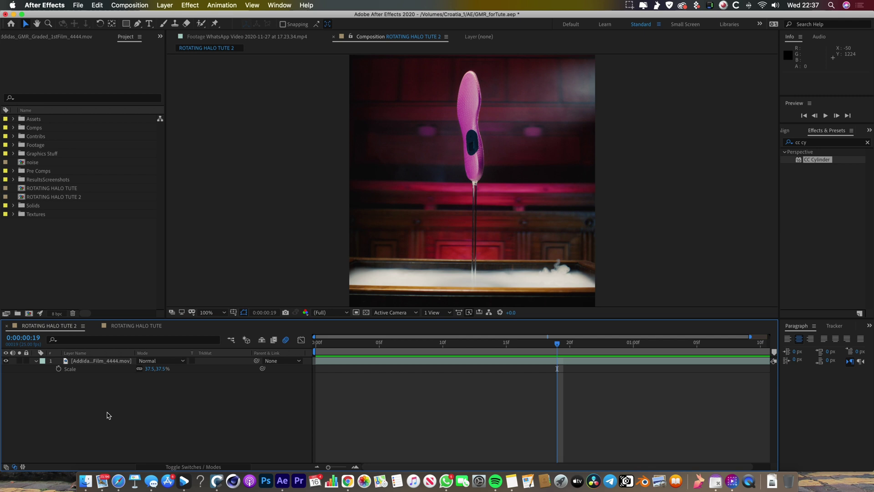
right_click(108, 415)
mouse_move(136, 371)
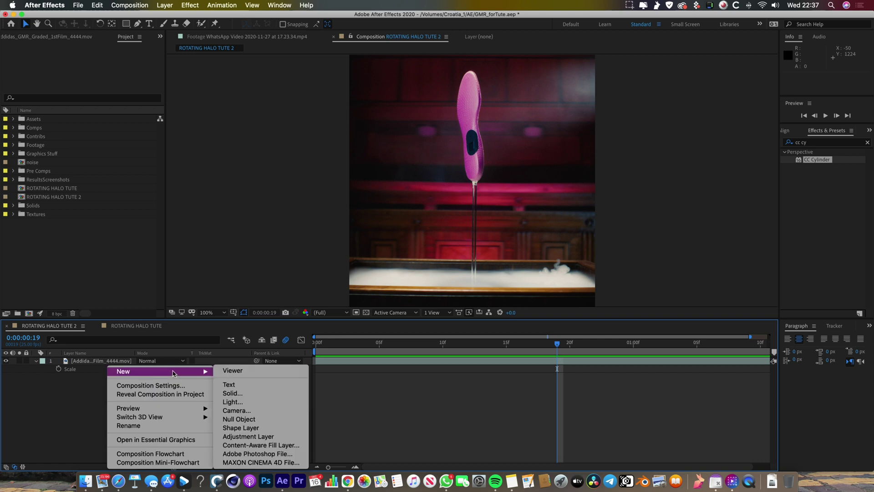
left_click(251, 393)
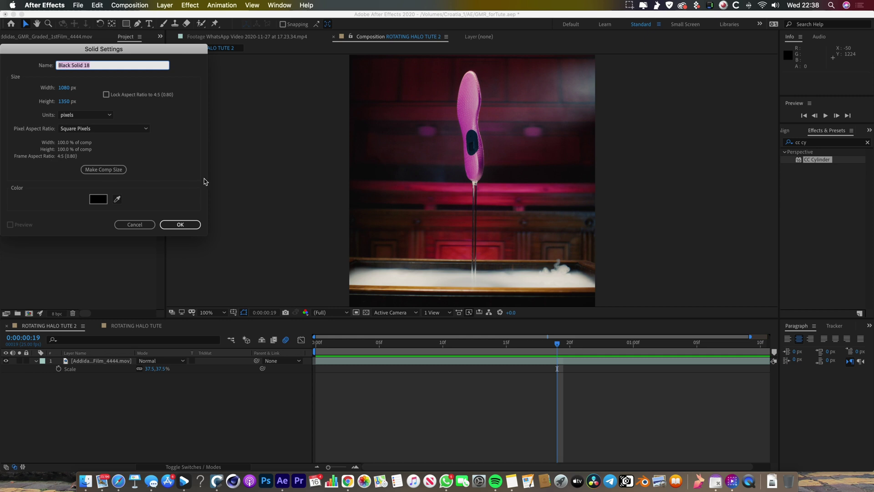
left_click(185, 224)
Find the Fractal Noise effect and apply it to the new black solid.
left_click(809, 142)
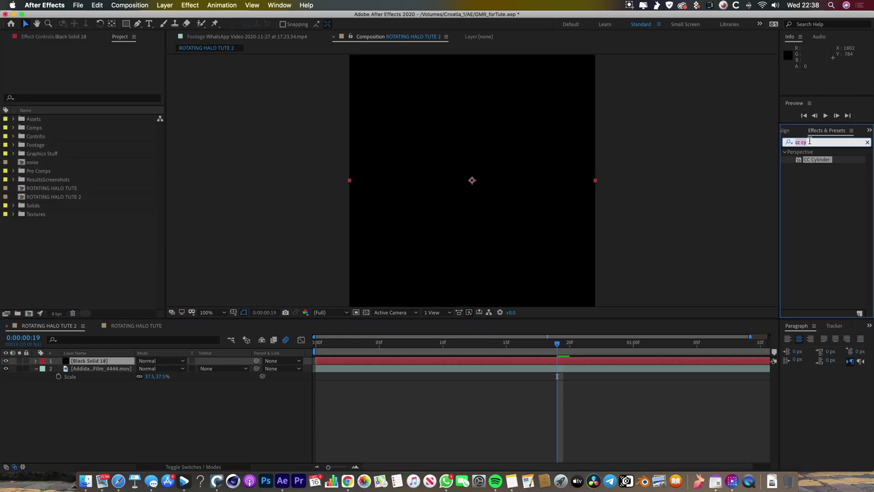
type("fract")
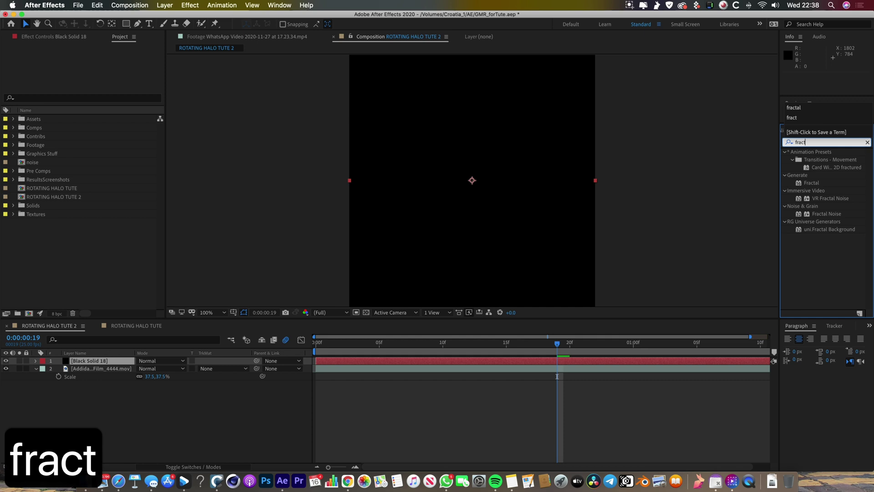
type("al noi")
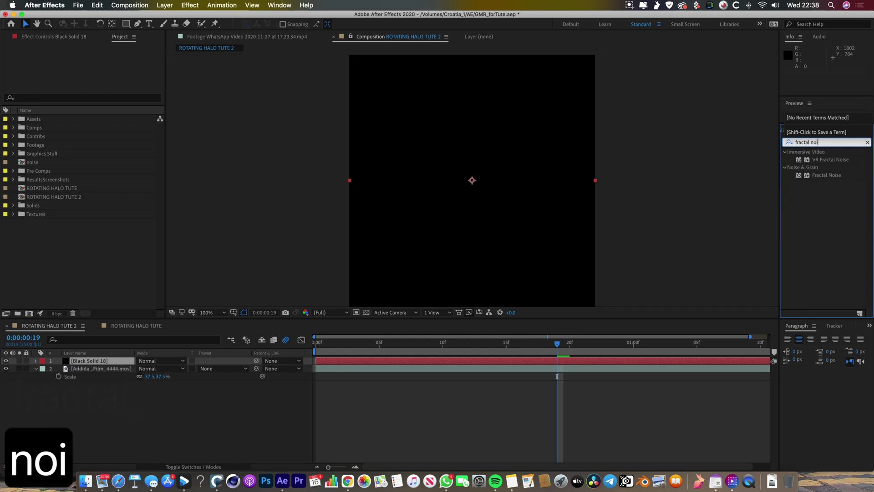
left_click_drag(819, 175, 523, 361)
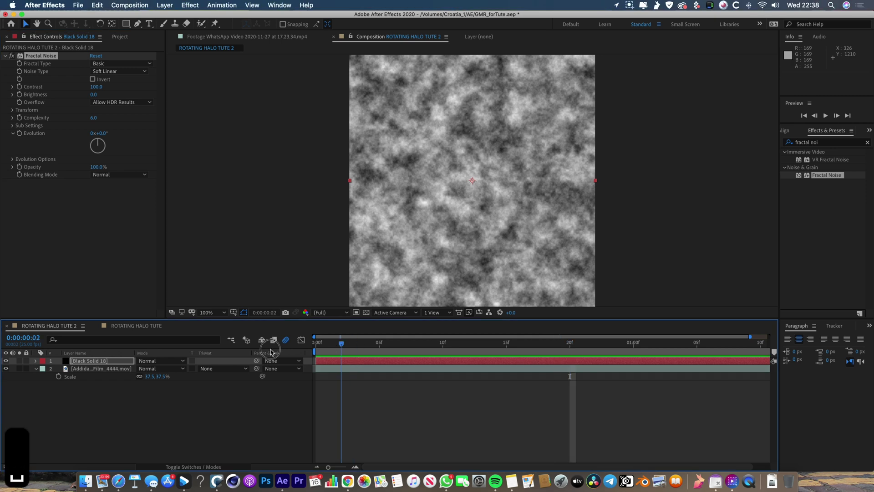
Keyframe the Fractal Noise Evolution from 0 at the first frame to 10 revolutions at 0:00:01:11, and preview the animation.
key("Home")
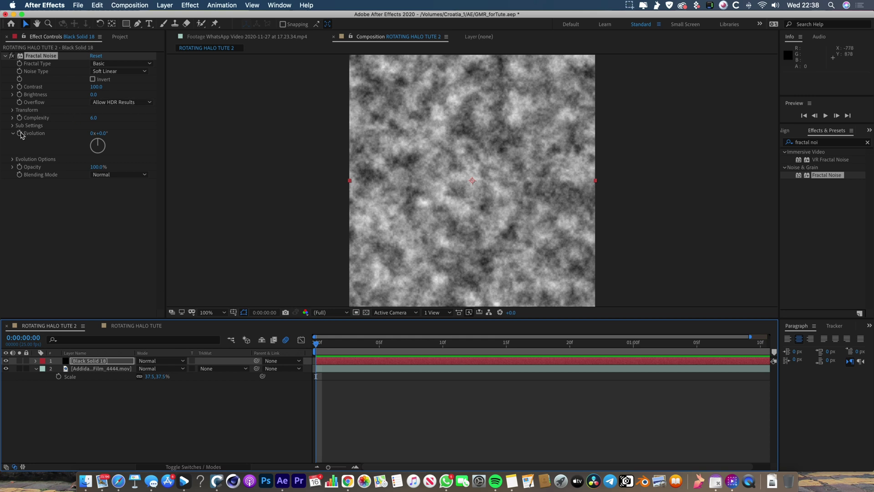
left_click(20, 134)
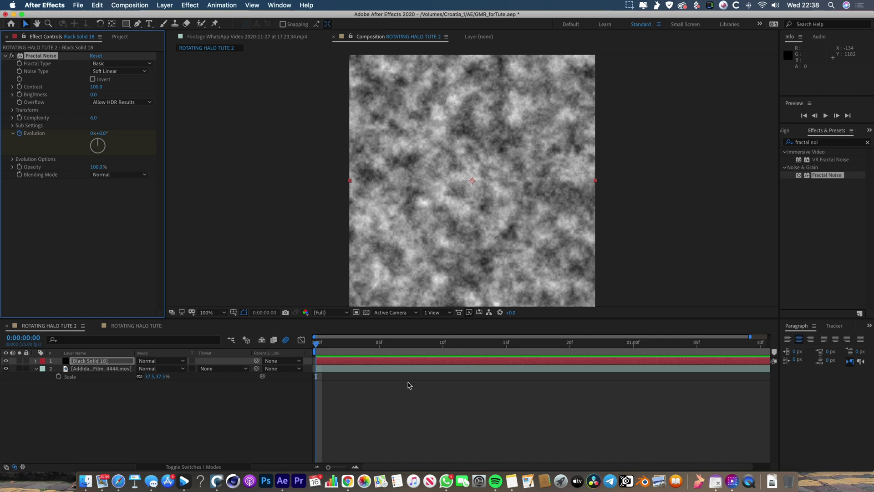
key("u")
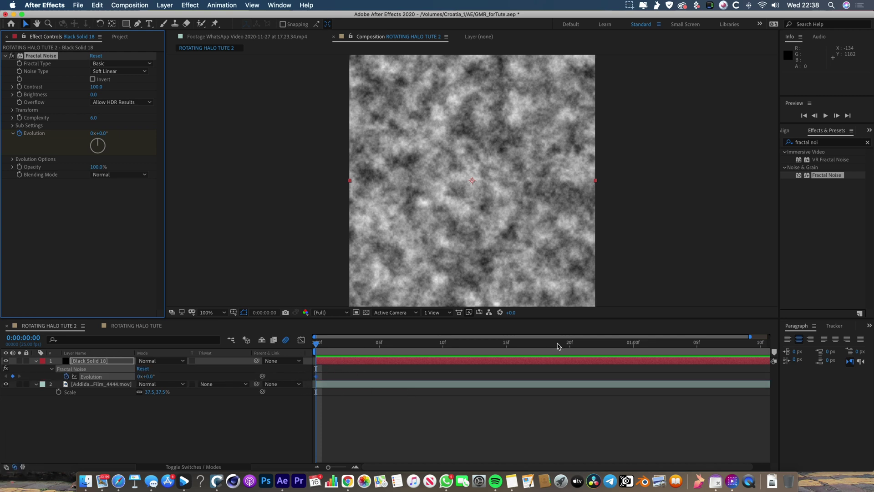
left_click_drag(559, 346, 805, 359)
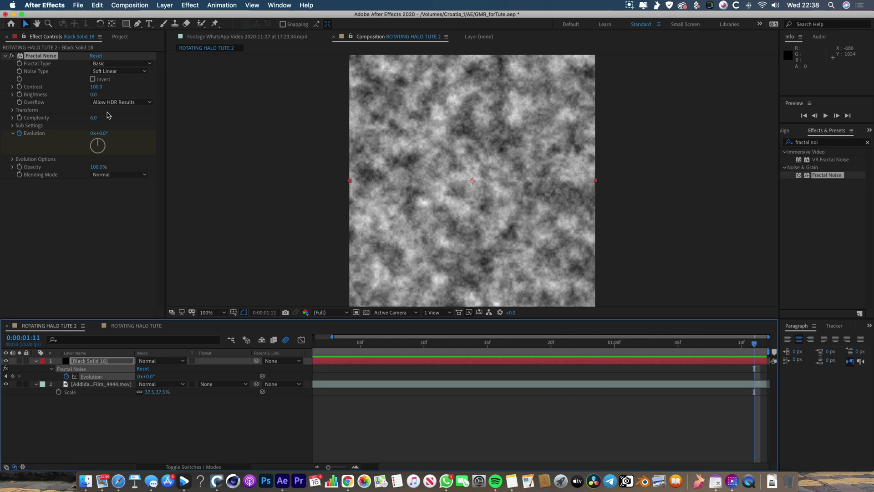
left_click(94, 134)
type("10")
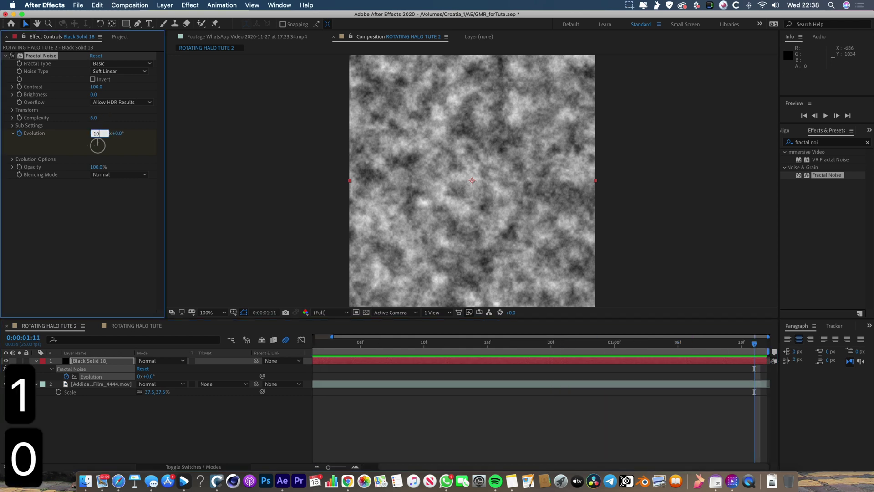
key("Return")
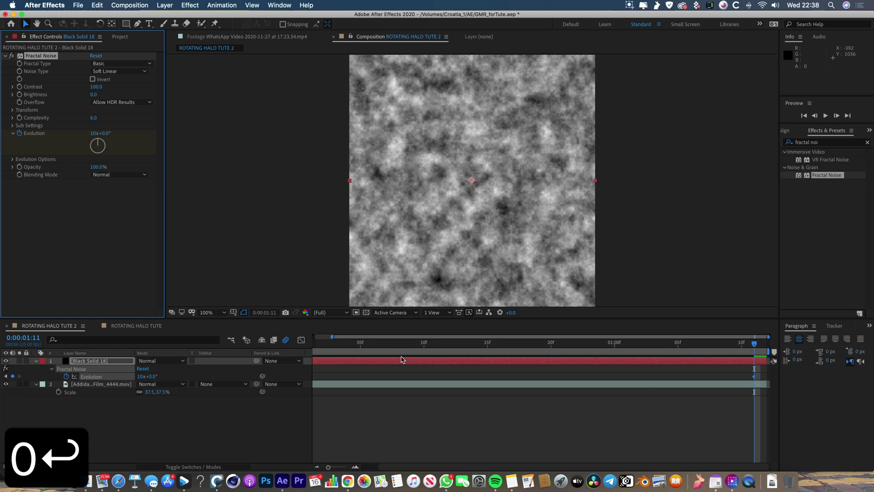
left_click(426, 351)
key("Home")
key("space")
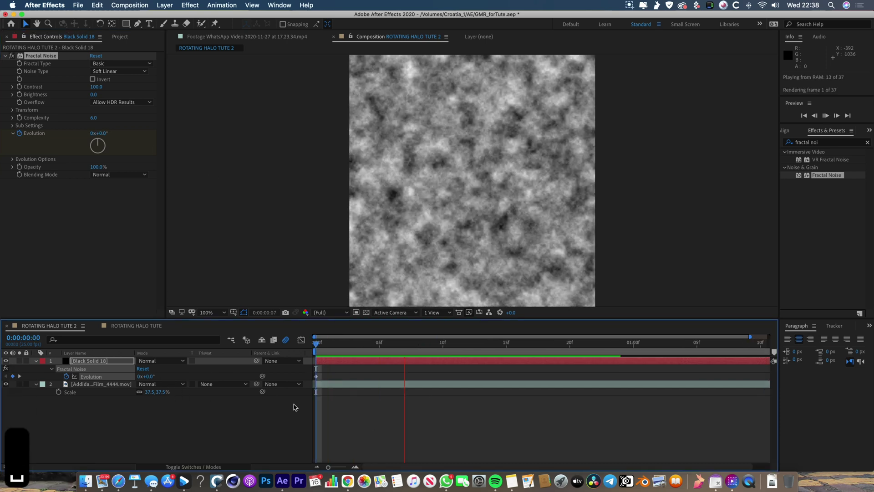
key("space")
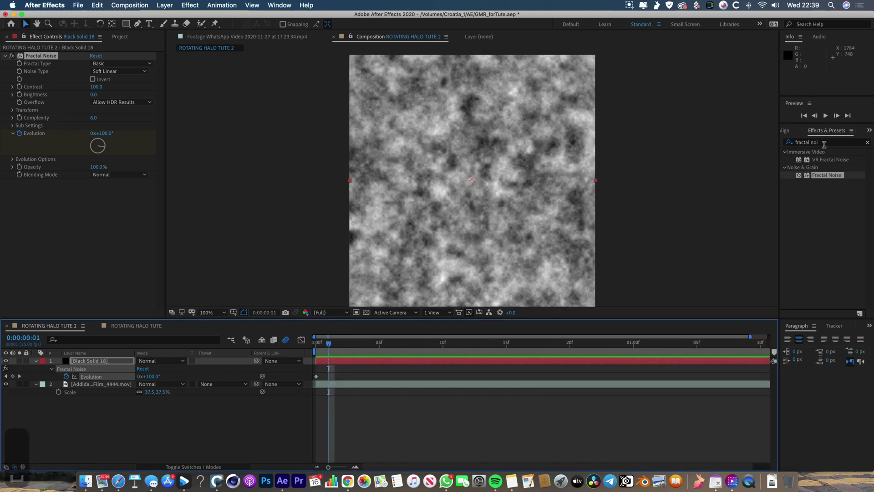
Find the Mosaic effect under Stylize and apply it to the black solid.
left_click(827, 144)
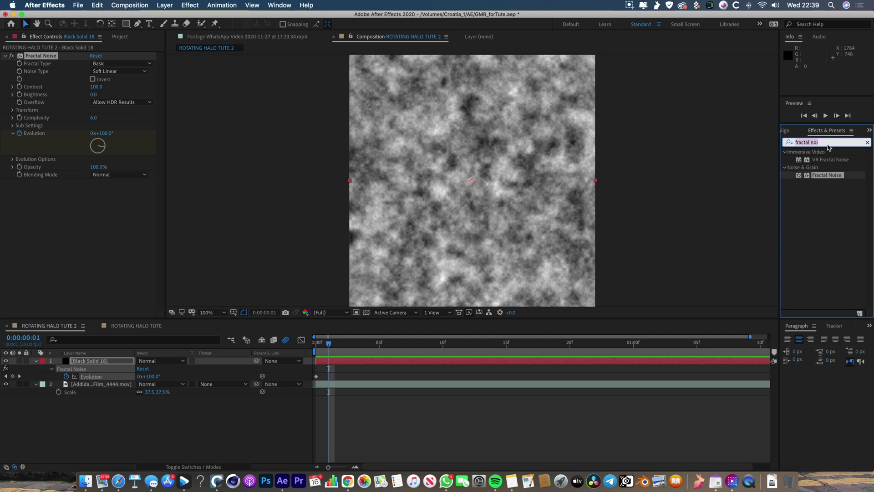
key("BackSpace")
type("mos")
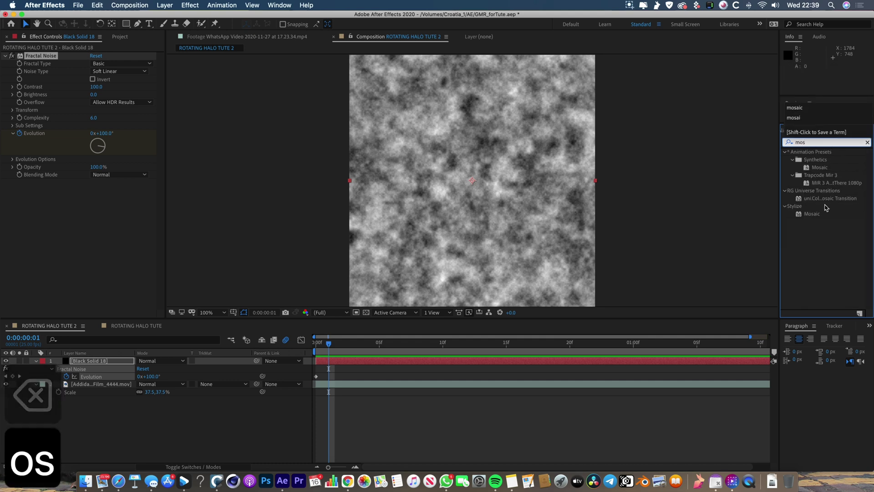
left_click_drag(810, 218, 477, 364)
key("comma")
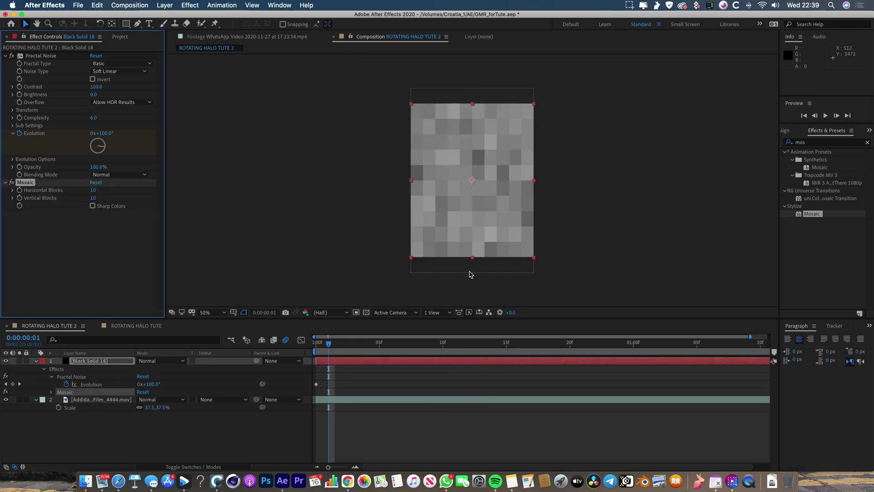
key("period")
key("comma")
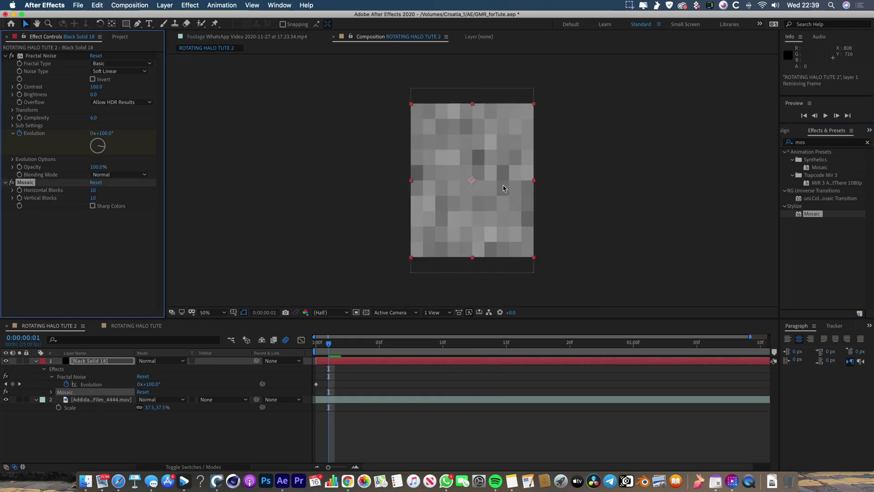
key("period")
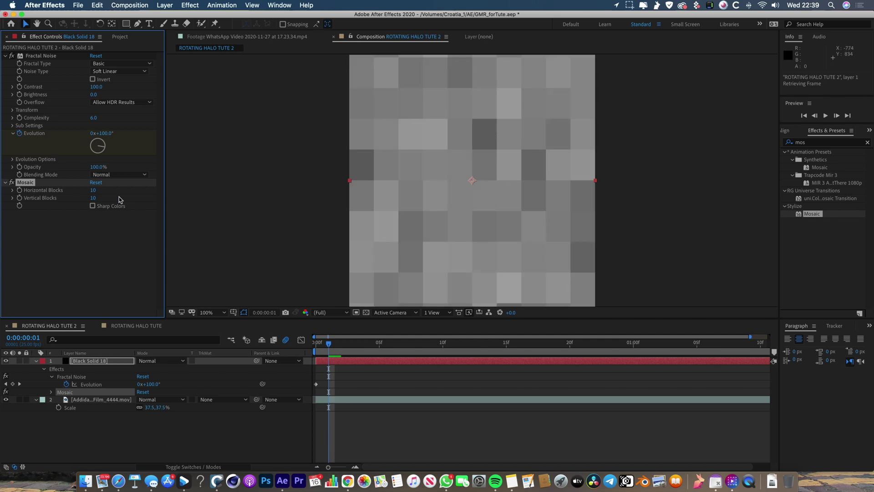
Set the Mosaic effect to 2 vertical blocks and 20 horizontal blocks, and preview the flickering bars.
left_click(93, 198)
type("2")
key("Return")
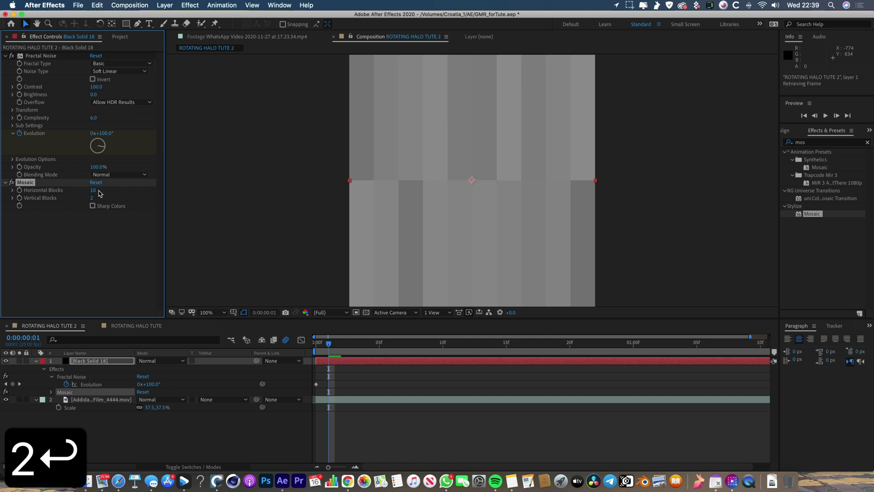
left_click_drag(94, 190, 99, 190)
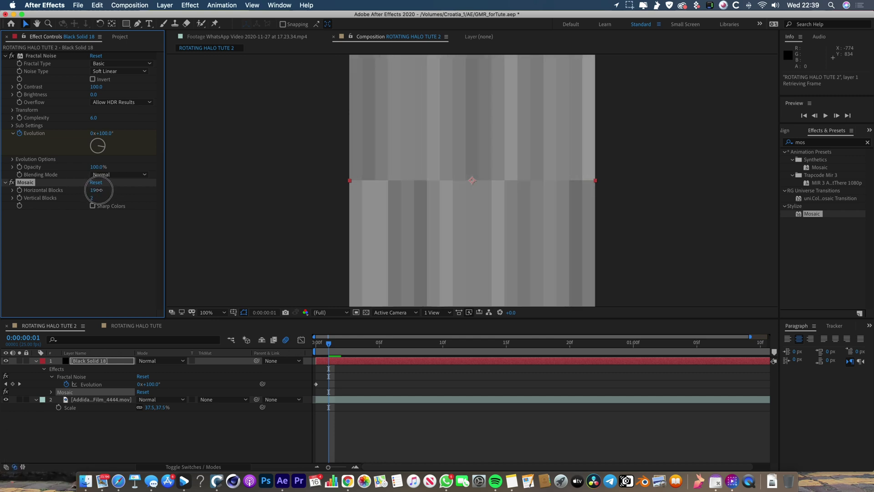
left_click(77, 264)
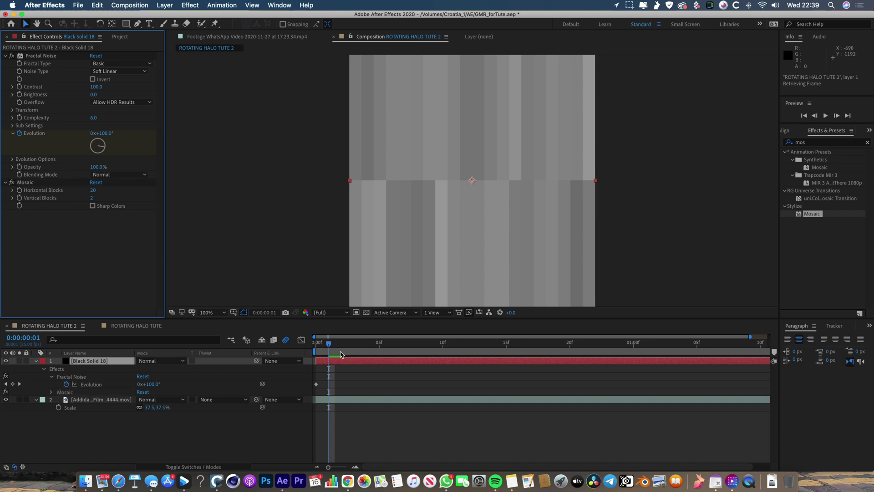
key("space")
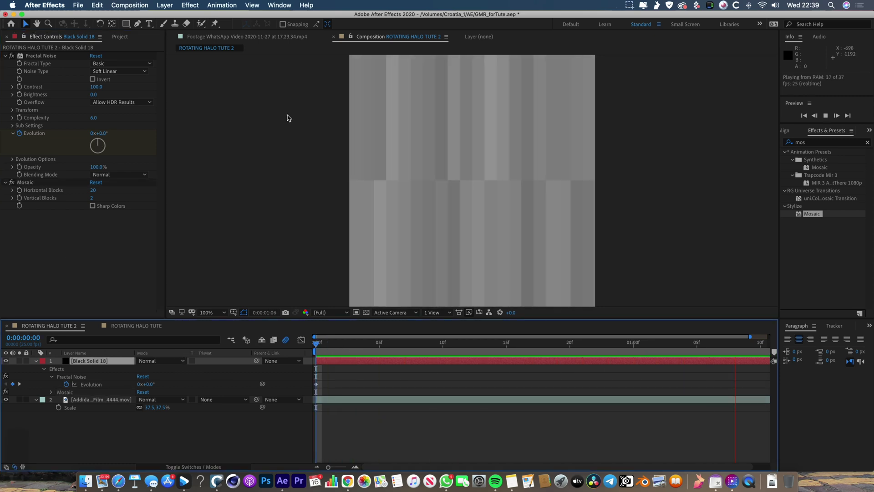
key("space")
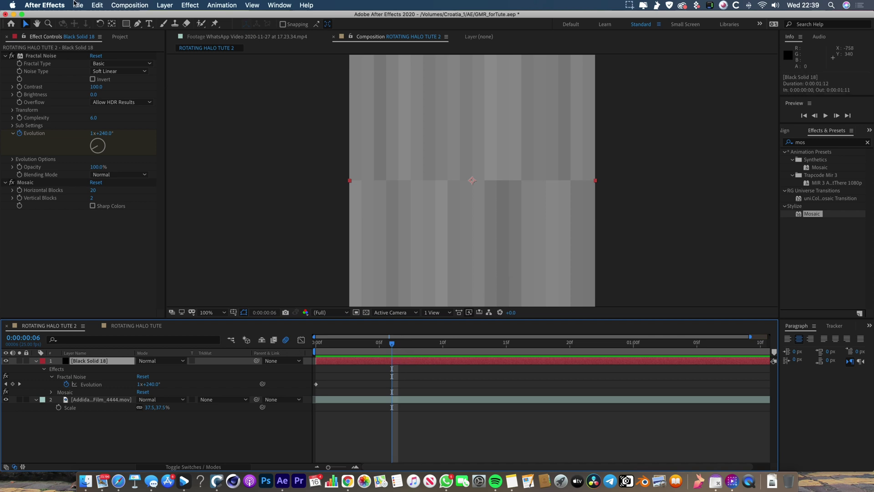
Raise the Fractal Noise Contrast to about 5531.
left_click_drag(91, 87, 537, 68)
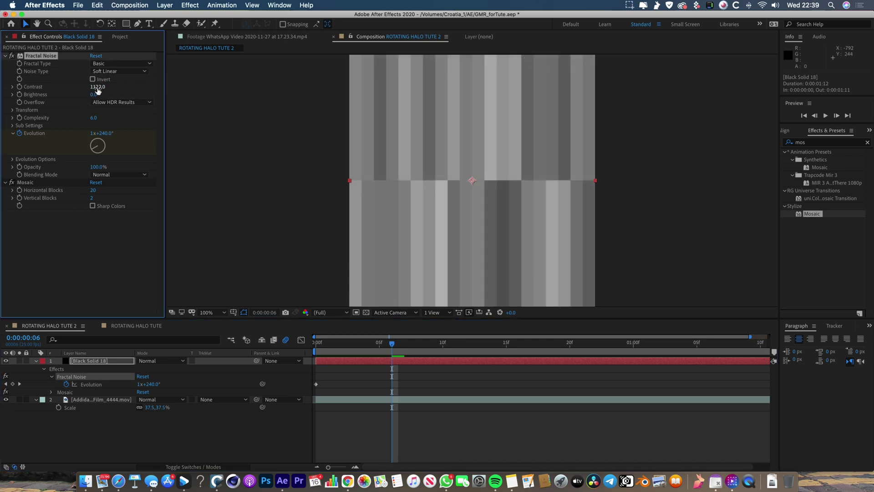
left_click_drag(97, 86, 759, 78)
left_click_drag(106, 82, 169, 143)
left_click_drag(89, 87, 872, 76)
Apply Levels to the solid and tighten the range to an Input Black of about 74 and an Input White of about 176.
left_click(817, 144)
type("leve")
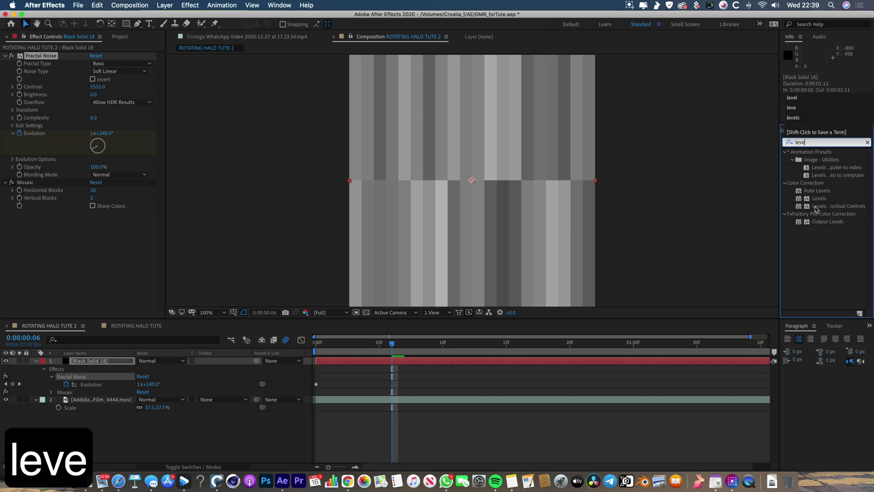
left_click_drag(818, 198, 518, 363)
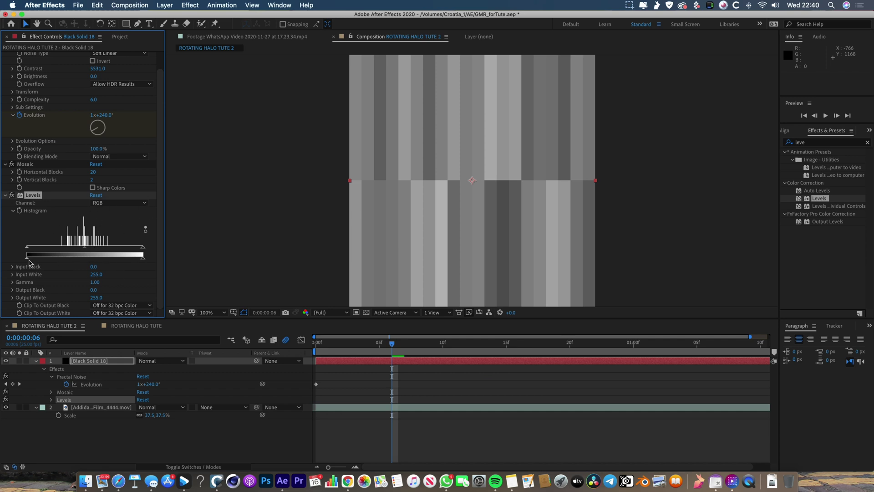
left_click_drag(28, 250, 60, 250)
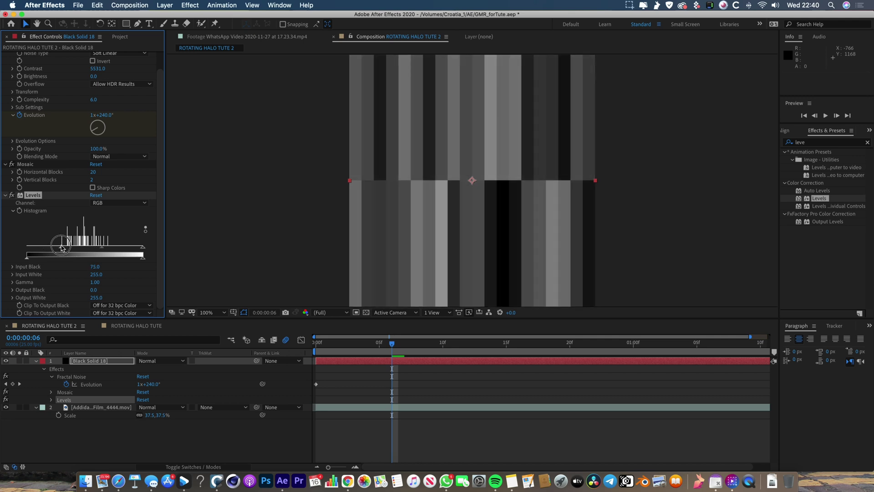
left_click_drag(142, 247, 108, 249)
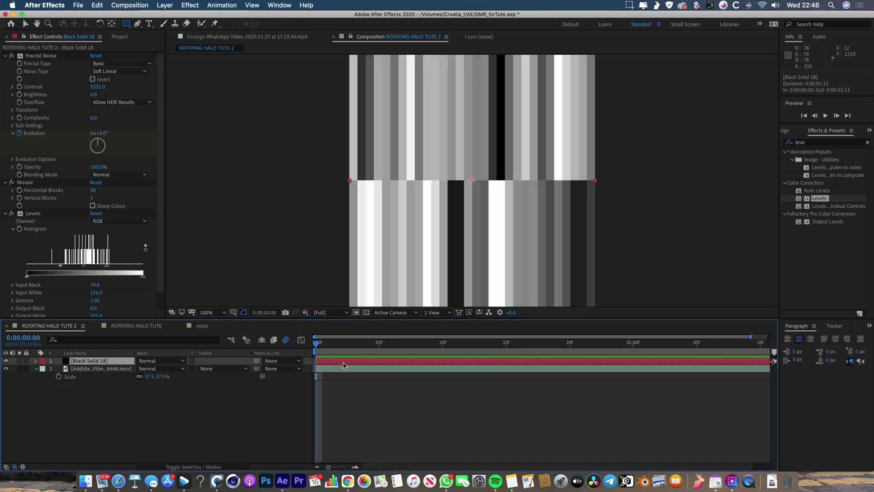
Set the Fractal Noise Evolution keyframe at the end of the black solid to 5 revolutions and preview the slower flicker.
key("u")
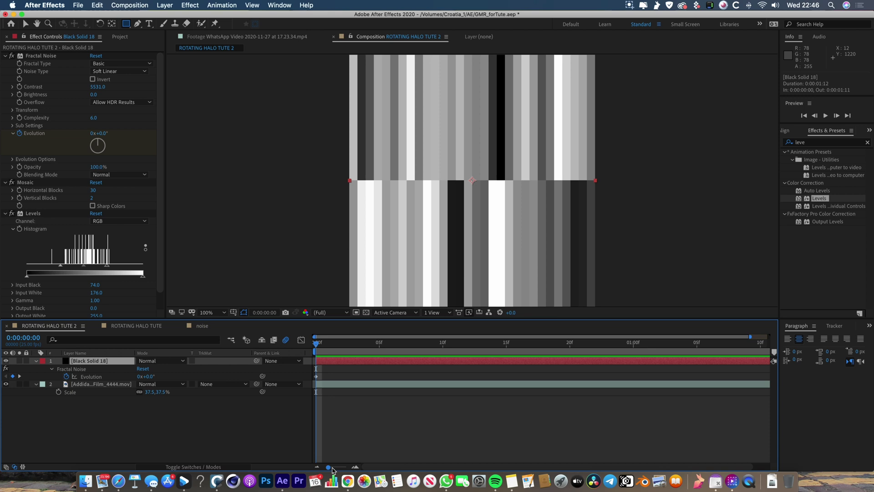
left_click_drag(328, 467, 323, 468)
left_click_drag(589, 346, 764, 356)
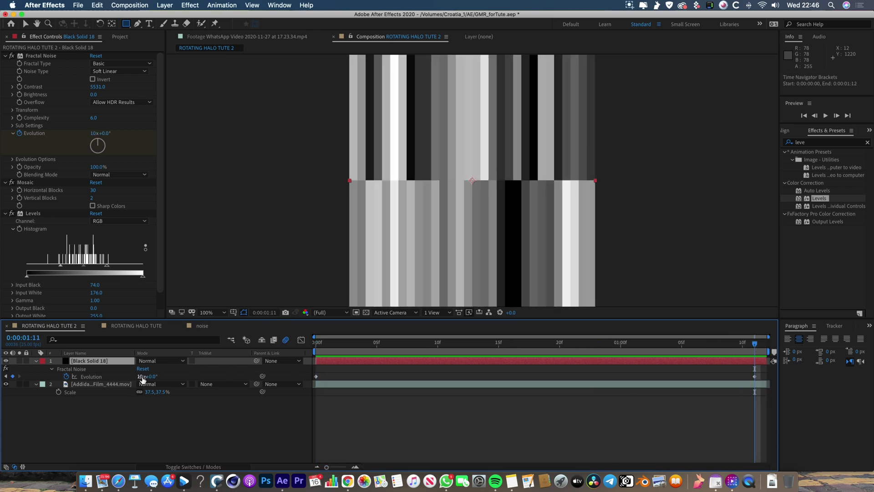
left_click(142, 376)
type("5")
key("Return")
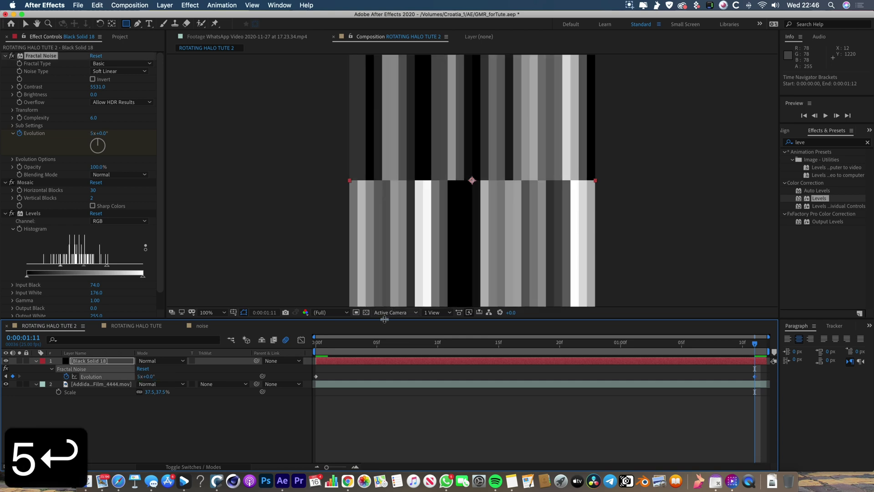
key("space")
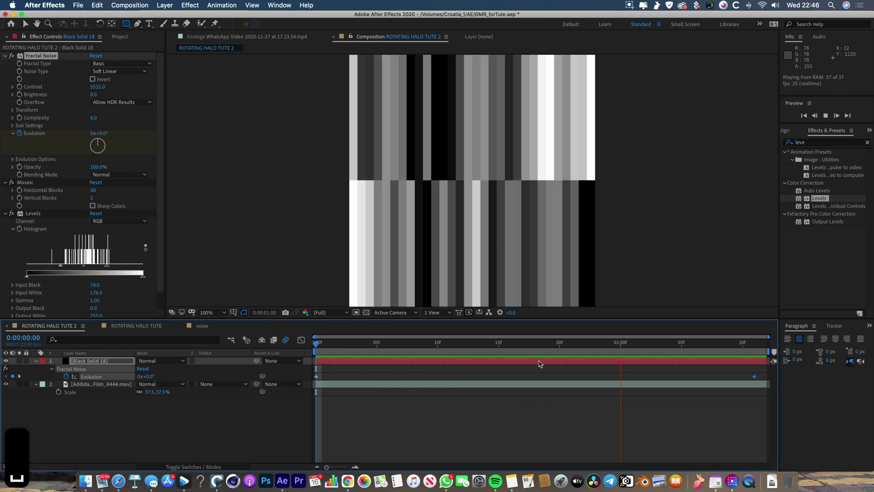
key("space")
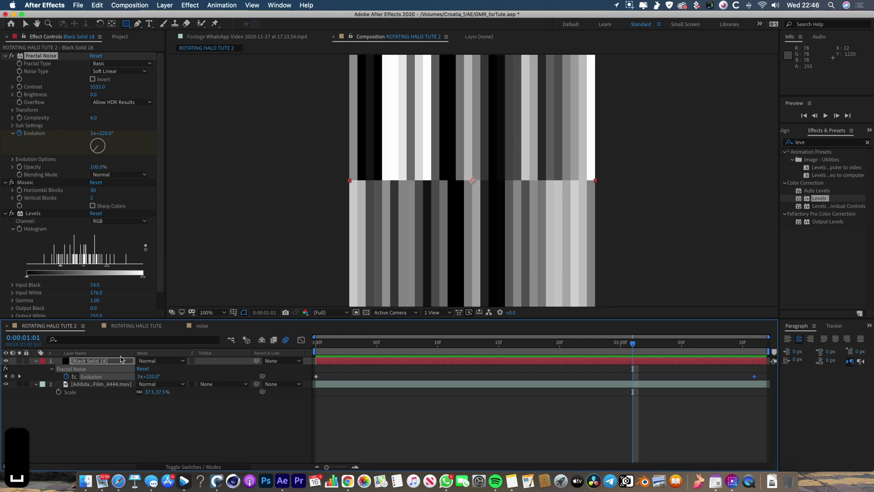
Duplicate the black solid with its effects and set the lower copy's Rotation to 90 degrees.
left_click(105, 363)
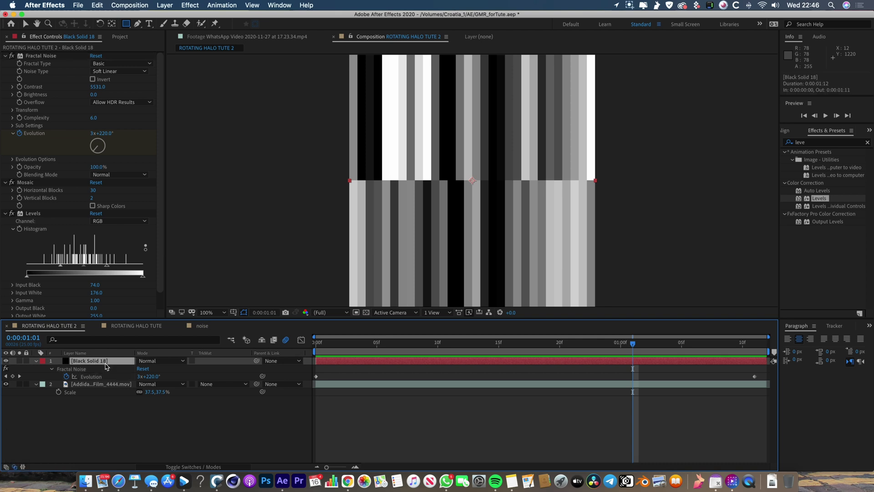
key("super+d")
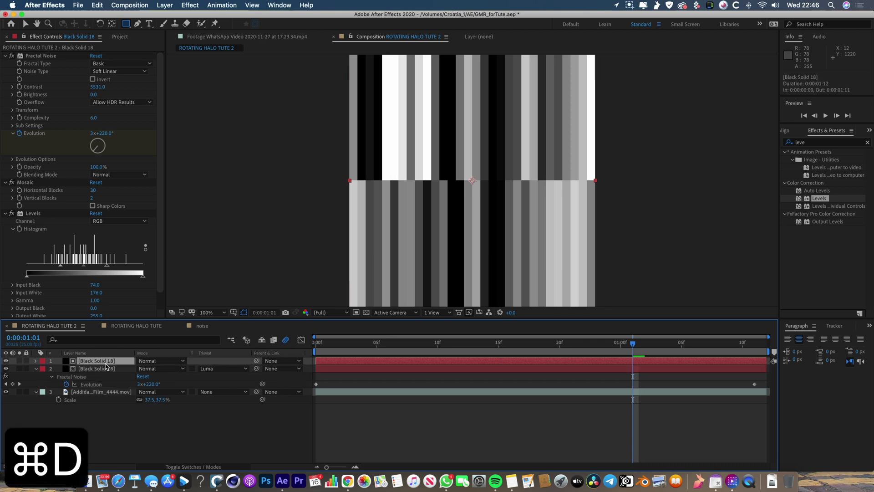
left_click(108, 368)
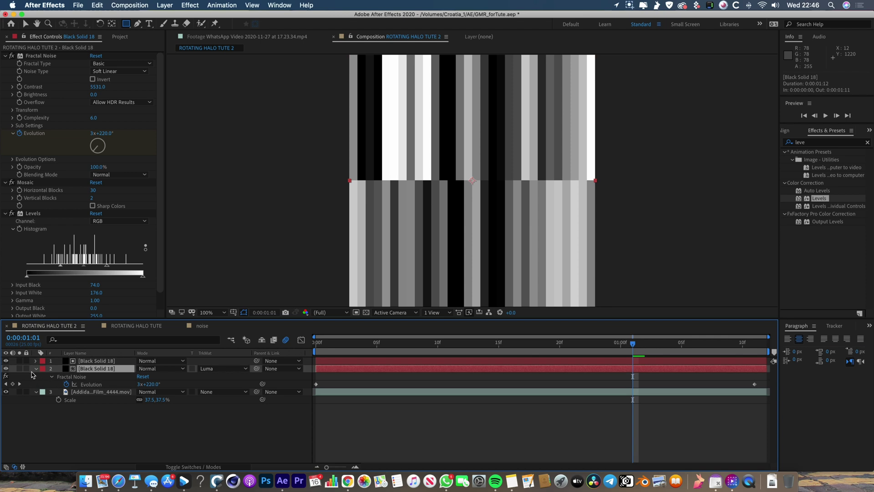
left_click(36, 370)
key("r")
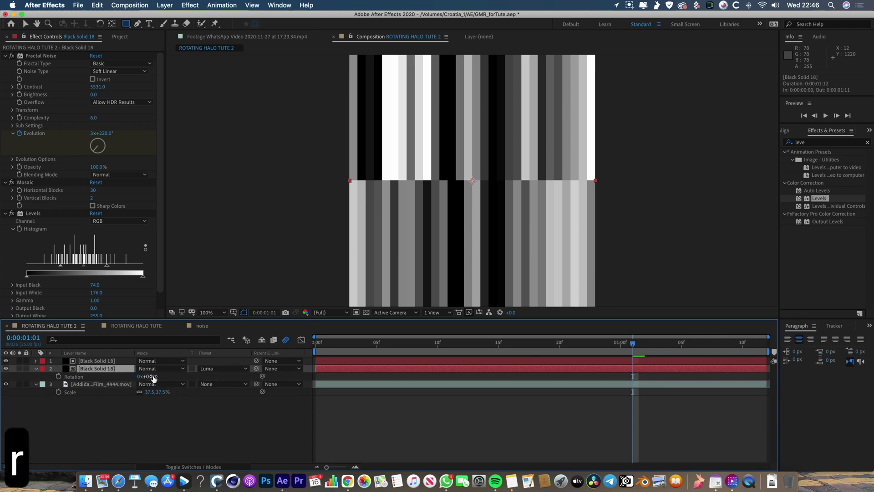
left_click(150, 377)
type("90")
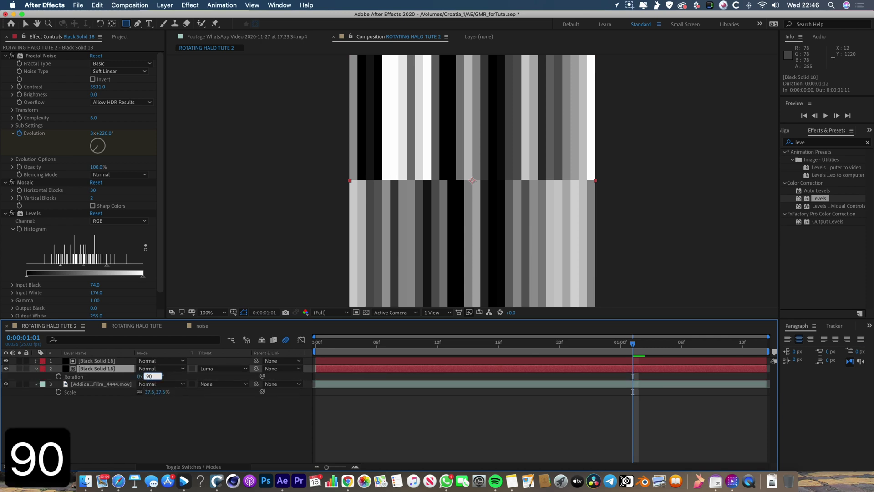
key("Return")
Set the rotated lower solid's track matte to Luma Matte using the solid above it, and preview the grid pattern from the start.
left_click(147, 437)
key("Home")
left_click(96, 370)
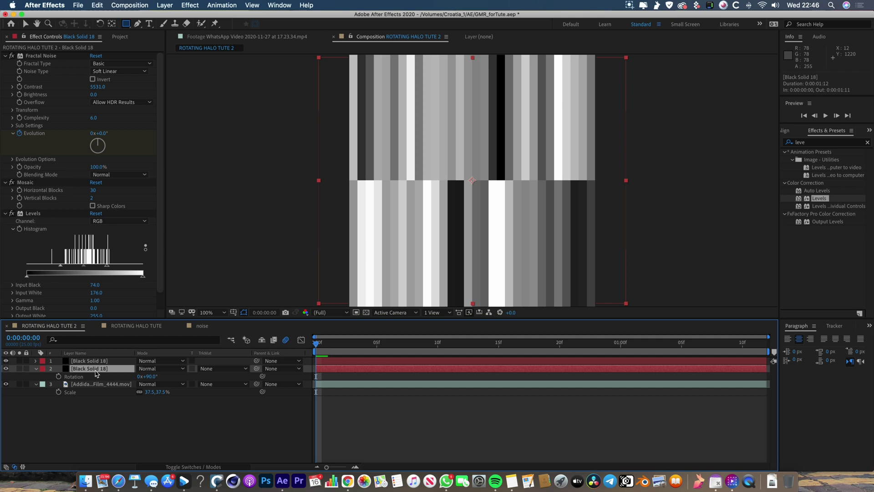
left_click(236, 368)
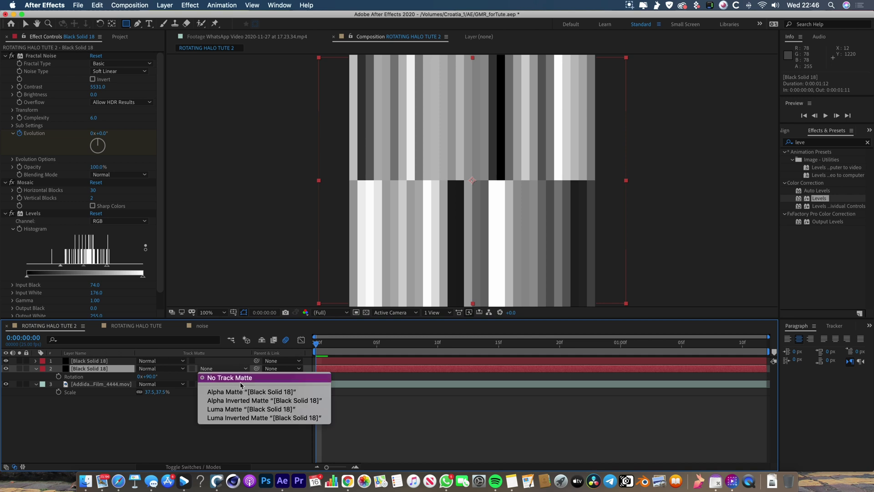
left_click(250, 409)
key("space")
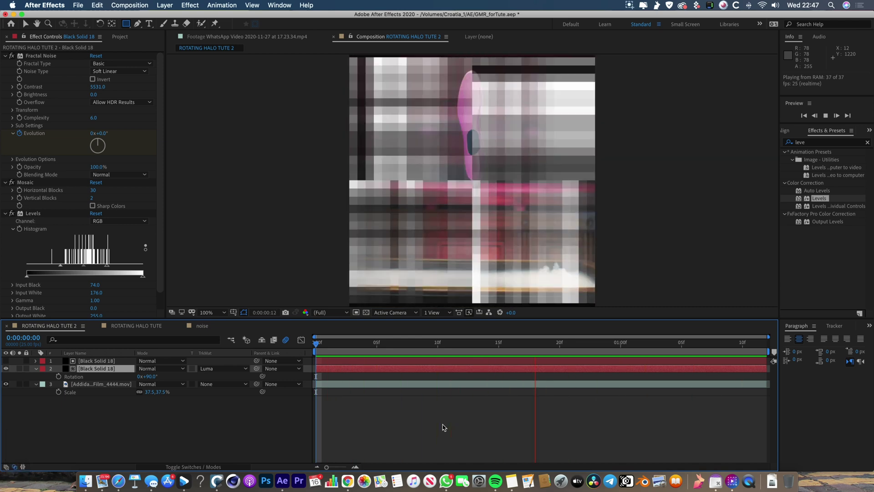
key("space")
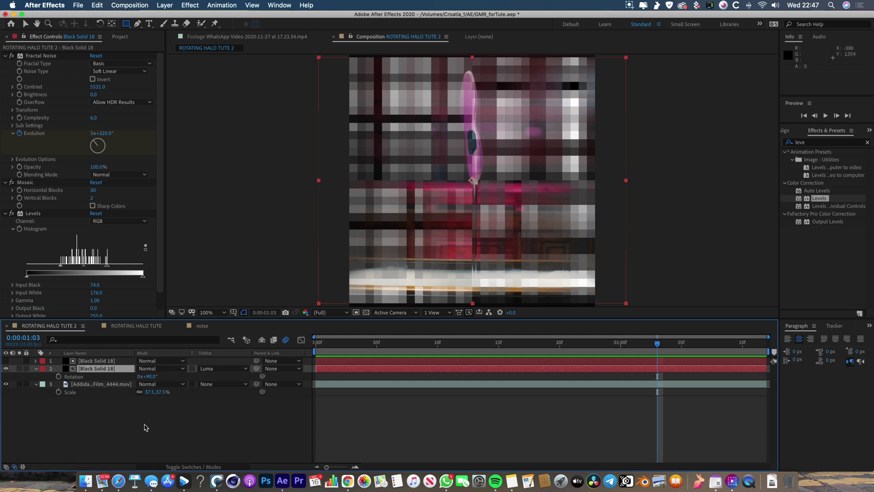
Set the lower solid's Mosaic Horizontal Blocks to 40 and preview the result.
left_click(36, 368)
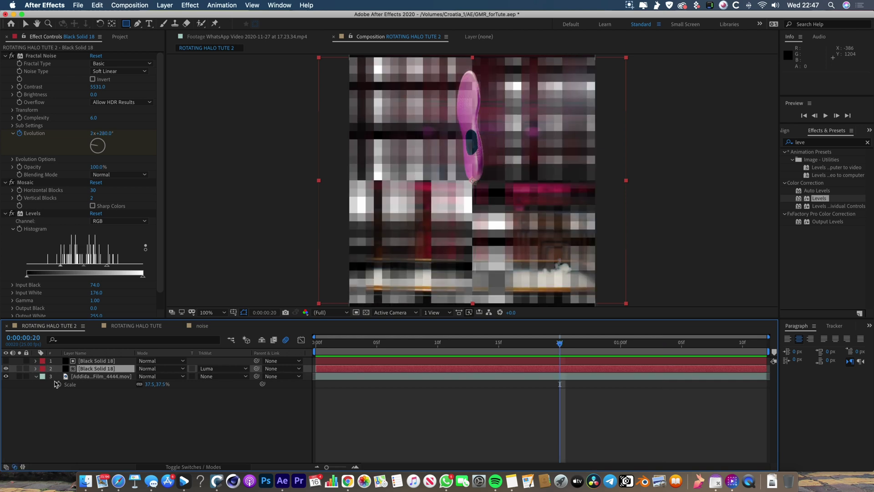
key("space")
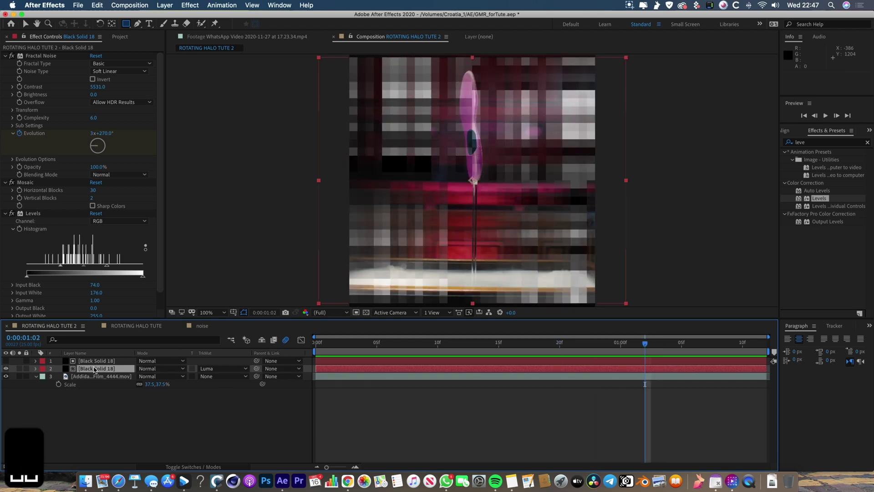
left_click(94, 191)
type("40")
key("Return")
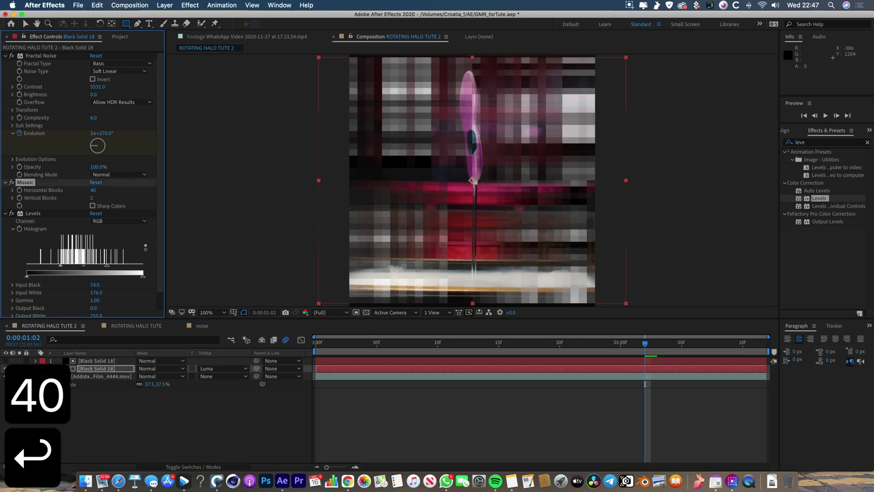
key("space")
key("space")
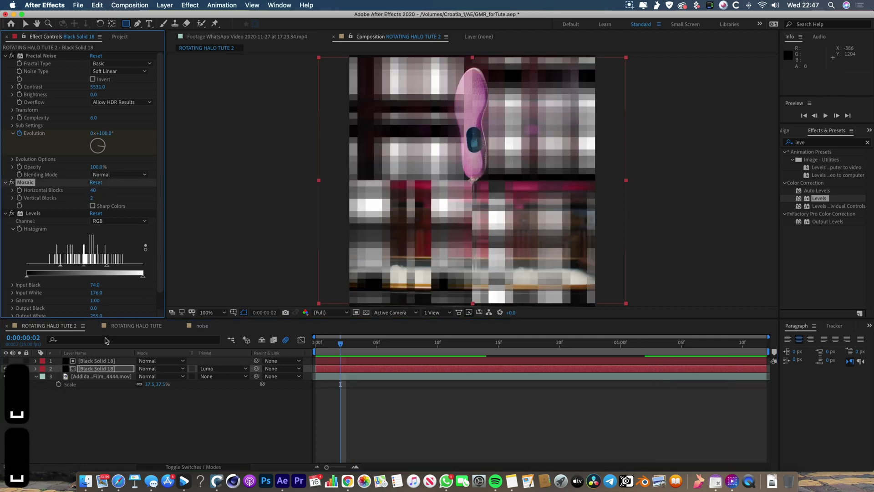
Set the Mosaic Horizontal Blocks of the upper matte solid to 40 as well and play back the glitch pattern.
key("super+z")
left_click(94, 190)
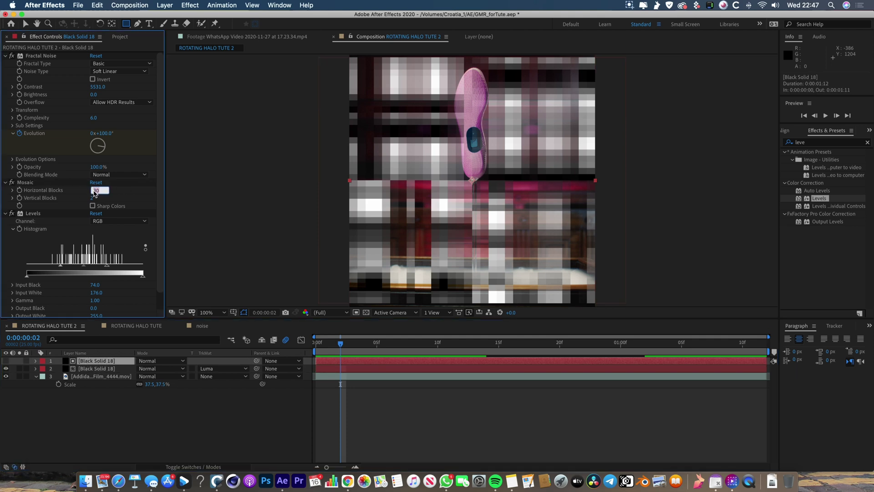
type("40")
key("Return")
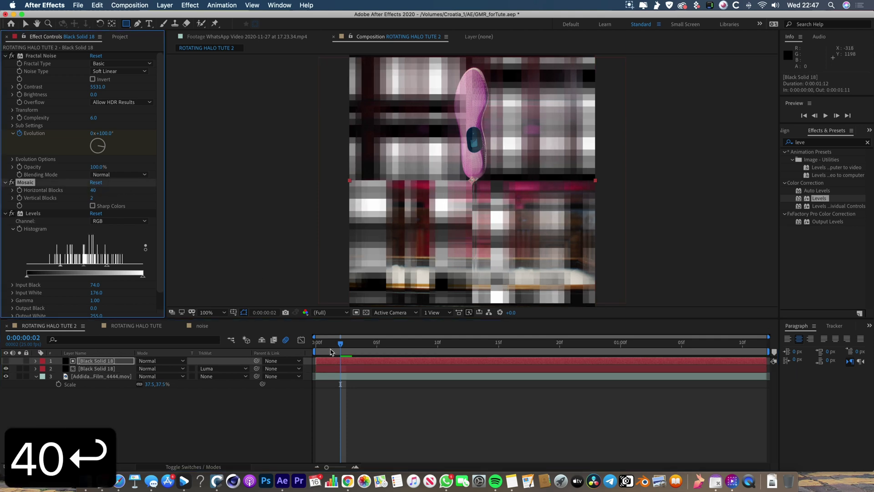
key("space")
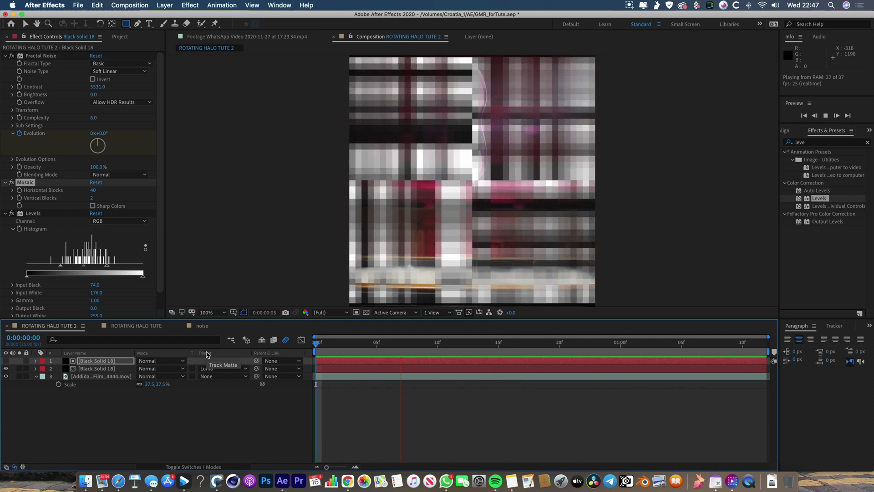
key("space")
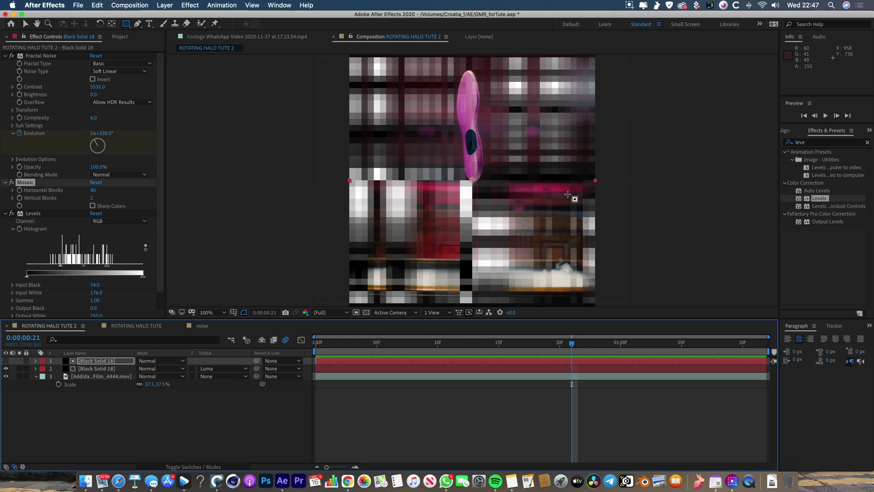
Mask the lower solid with a thin horizontal rectangle about 1209 px long and 28 px high across the frame's middle, then preview it.
left_click(182, 424)
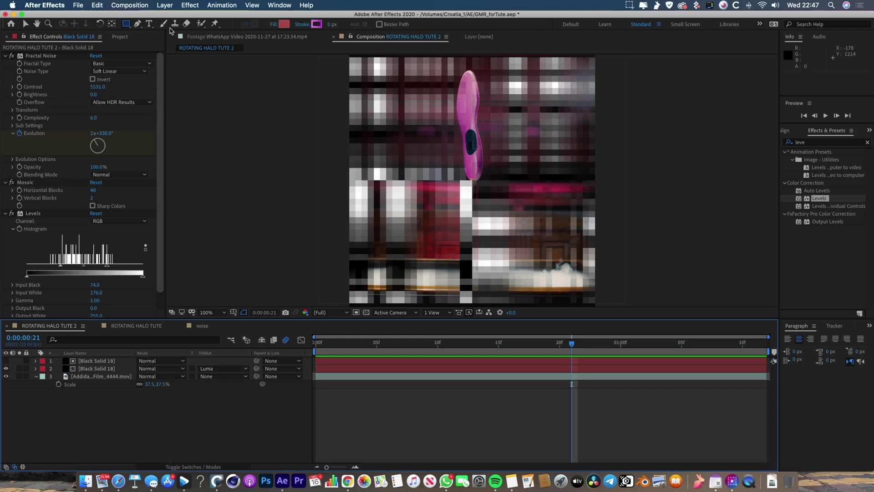
left_click(127, 25)
left_click(101, 368)
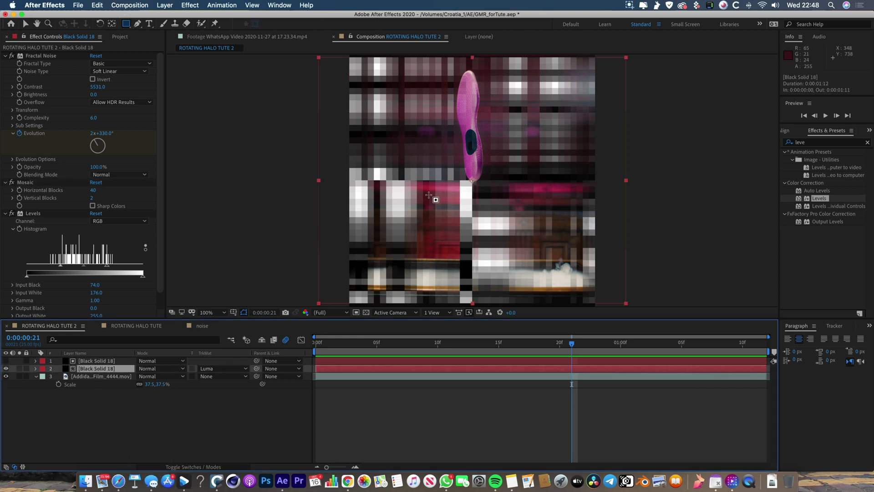
left_click_drag(338, 178, 613, 183)
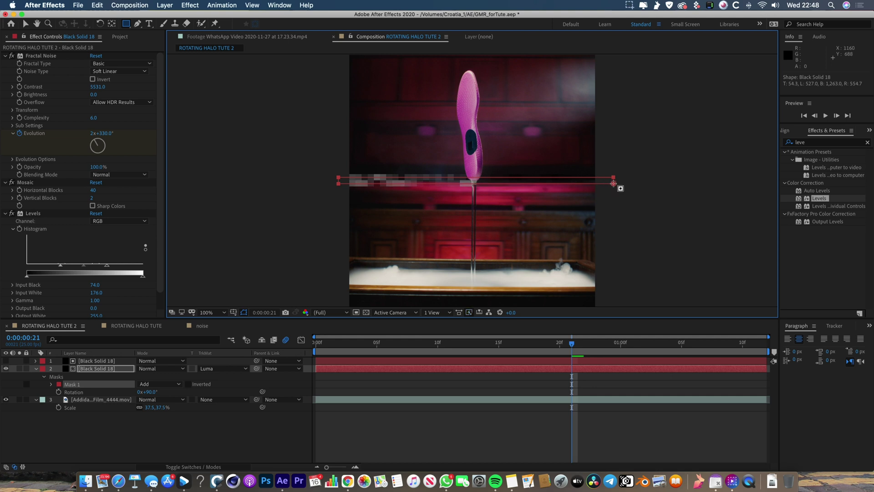
left_click(232, 432)
key("space")
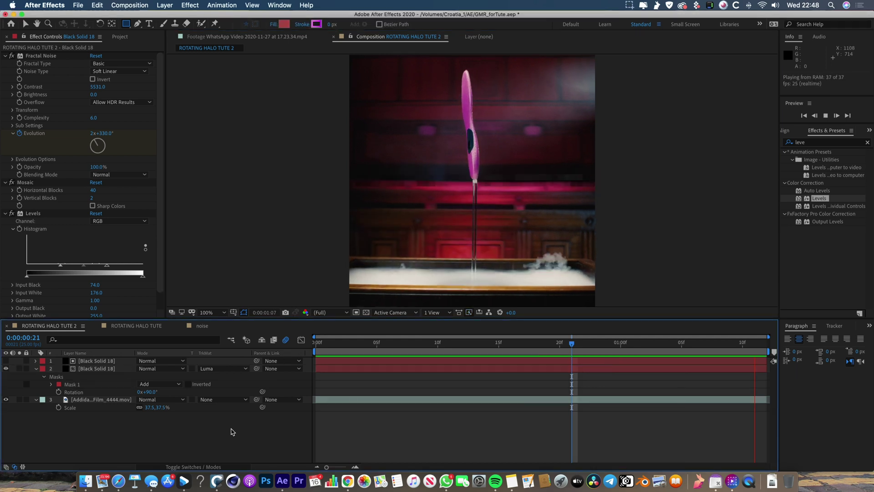
key("space")
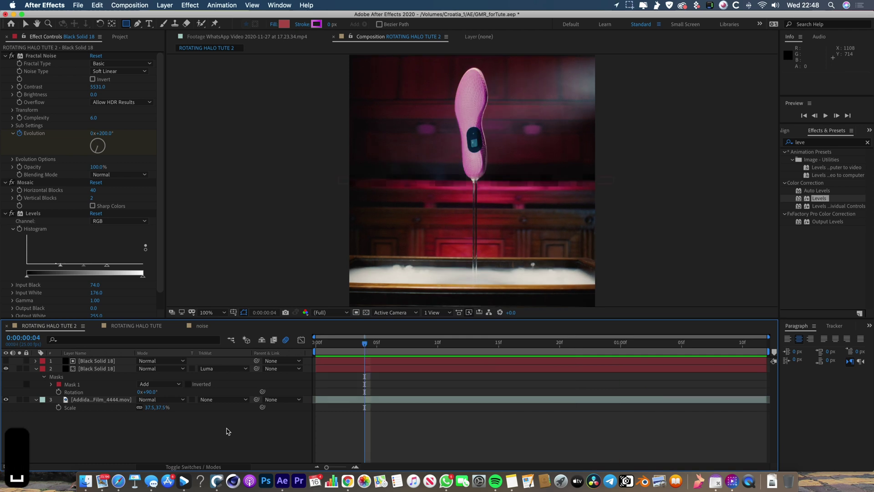
Pre-compose the two black solids into a new composition named GLITCH_NOISE and preview the glitch strip over the footage.
left_click(110, 369)
left_click(109, 361, "shift")
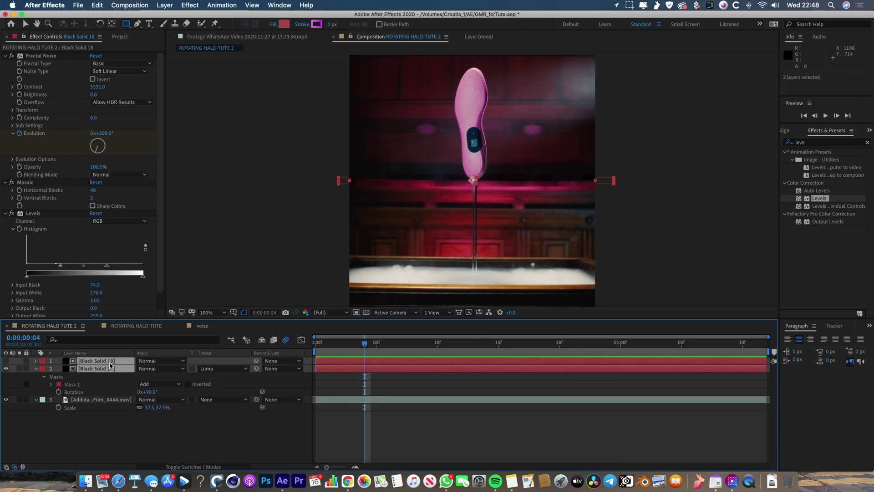
right_click(110, 365)
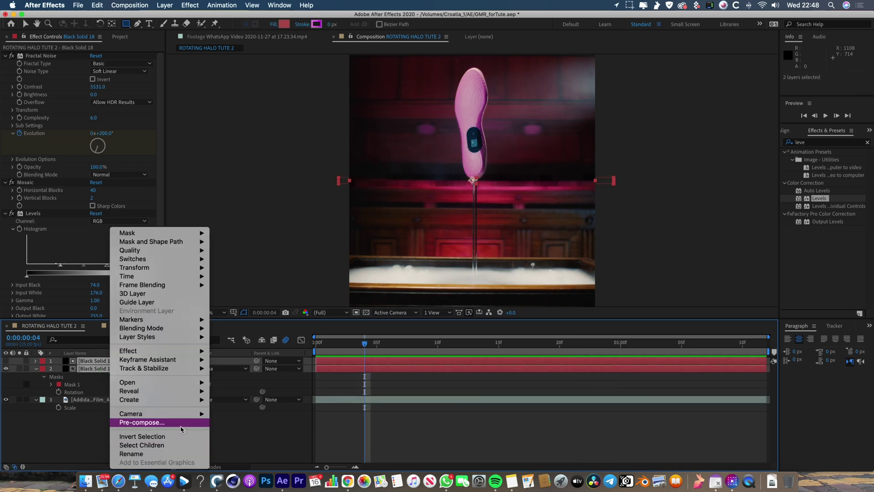
left_click(137, 422)
type("e")
key("BackSpace")
key("BackSpace")
key("BackSpace")
key("BackSpace")
key("BackSpace")
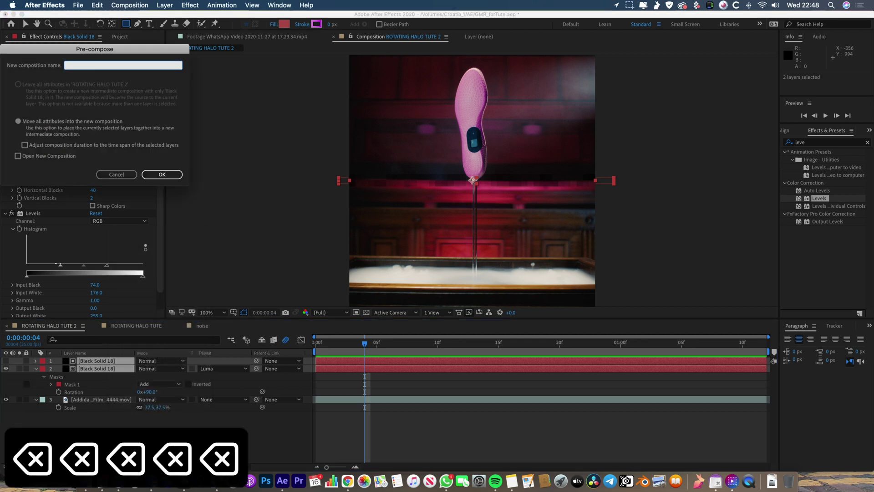
type("GLITCH_NOI")
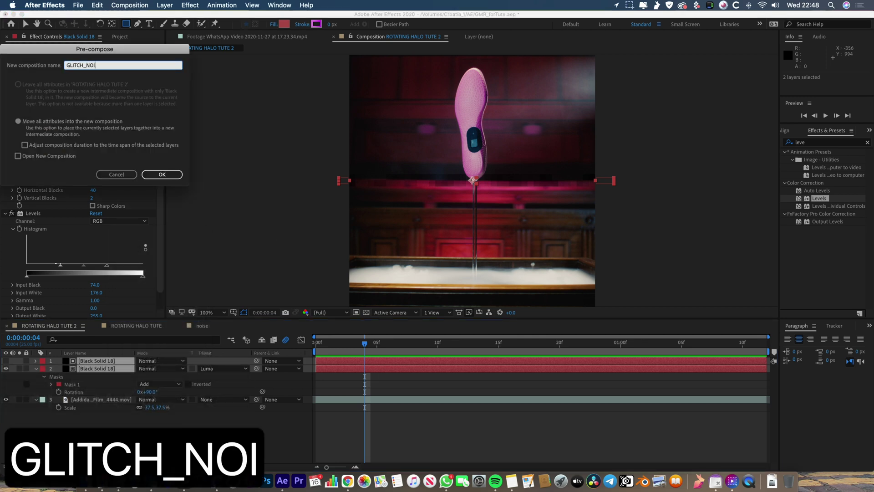
type("SE")
left_click(159, 175)
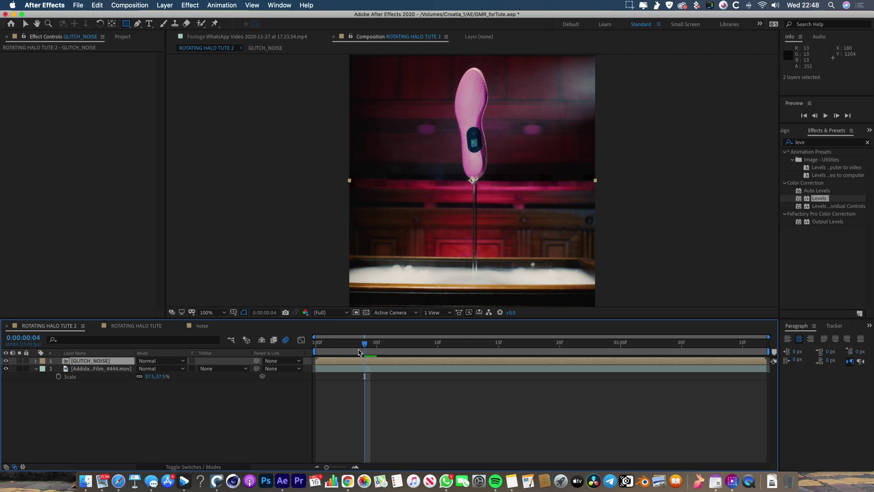
key("space")
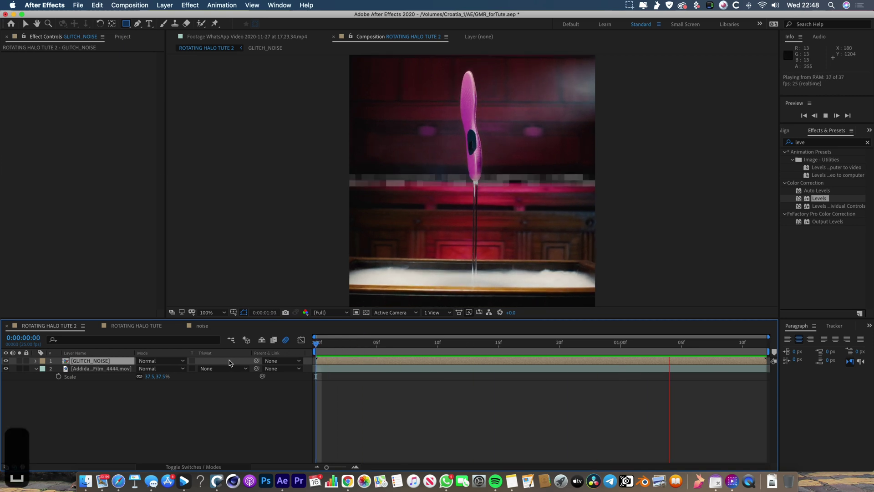
key("space")
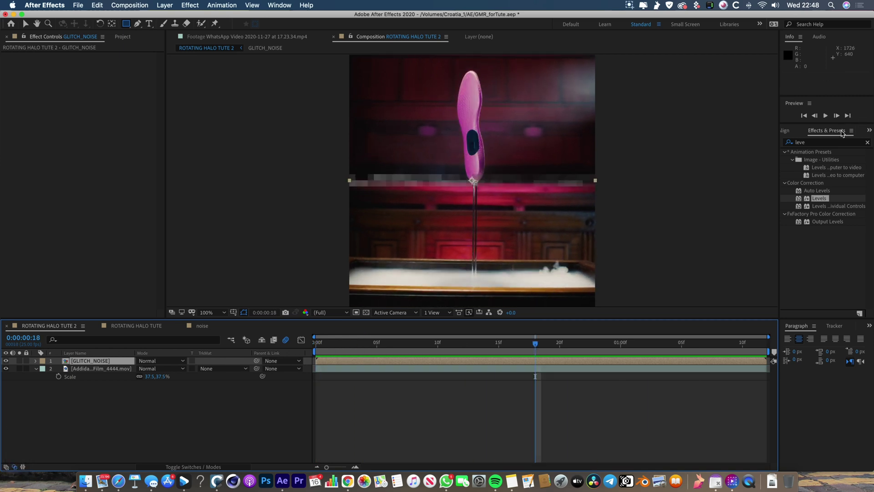
Find the Tint effect and apply it to the GLITCH_NOISE layer.
left_click(823, 143)
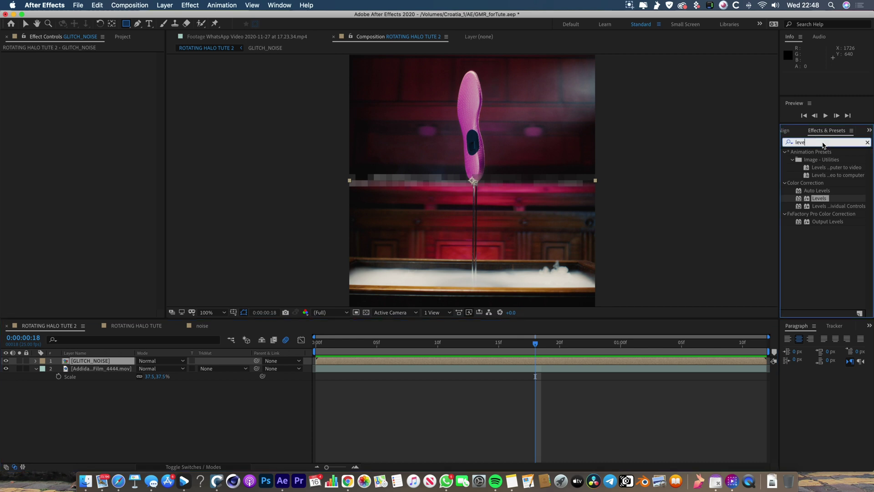
type("tinit")
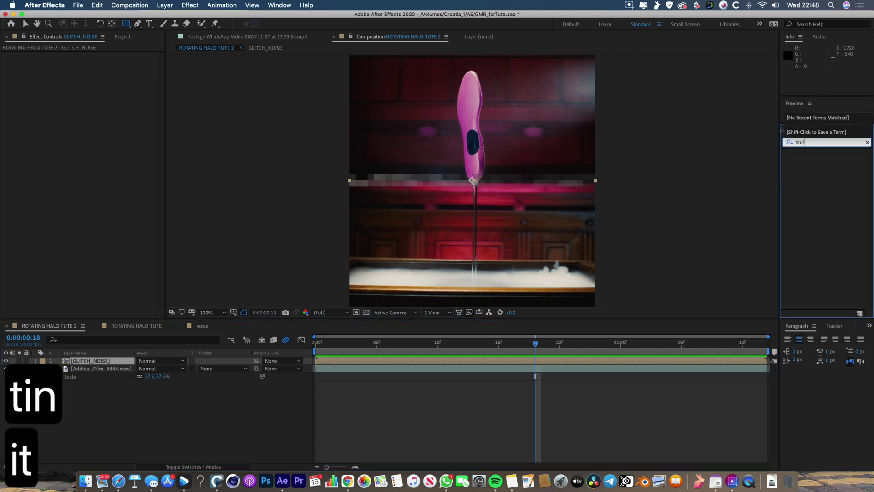
key("BackSpace")
key("BackSpace")
type("t")
left_click_drag(818, 187, 526, 364)
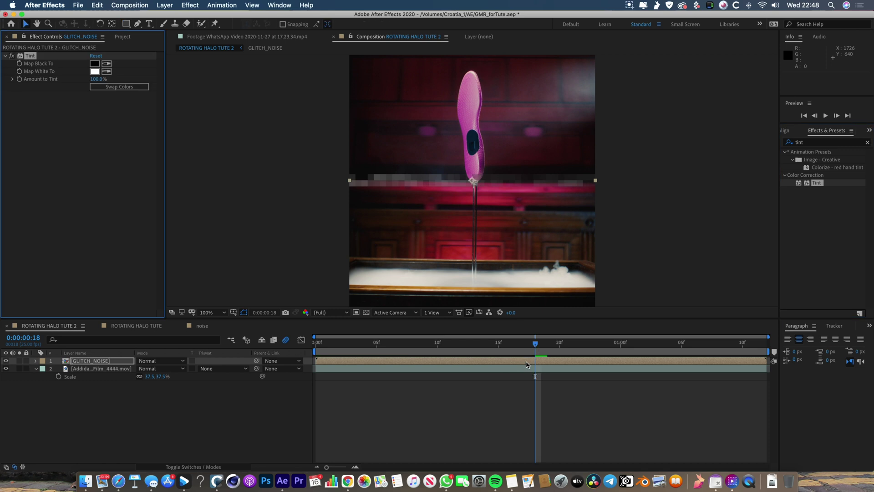
Set the Tint effect's Map Black To colour to the violet 5600D9.
left_click(94, 65)
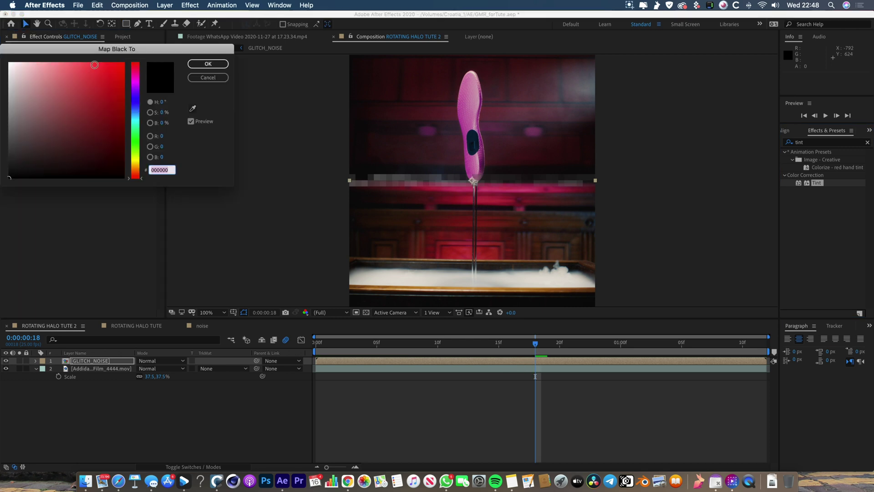
left_click(136, 104)
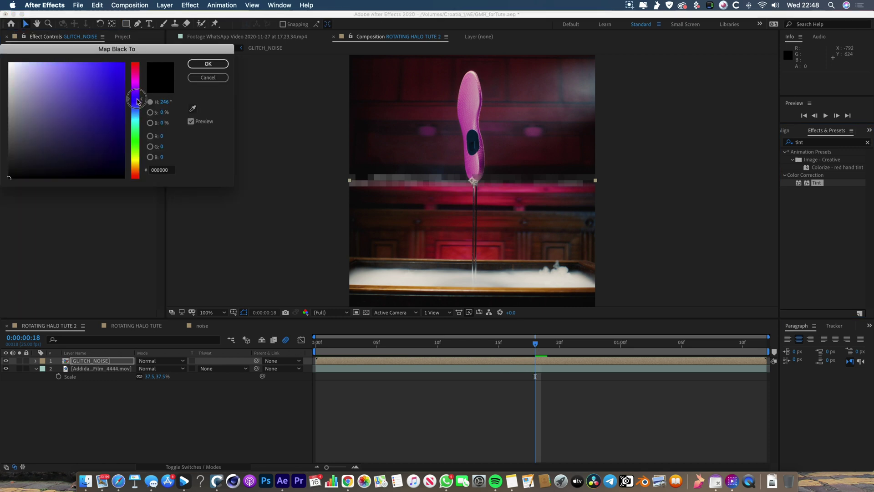
left_click_drag(138, 101, 123, 80)
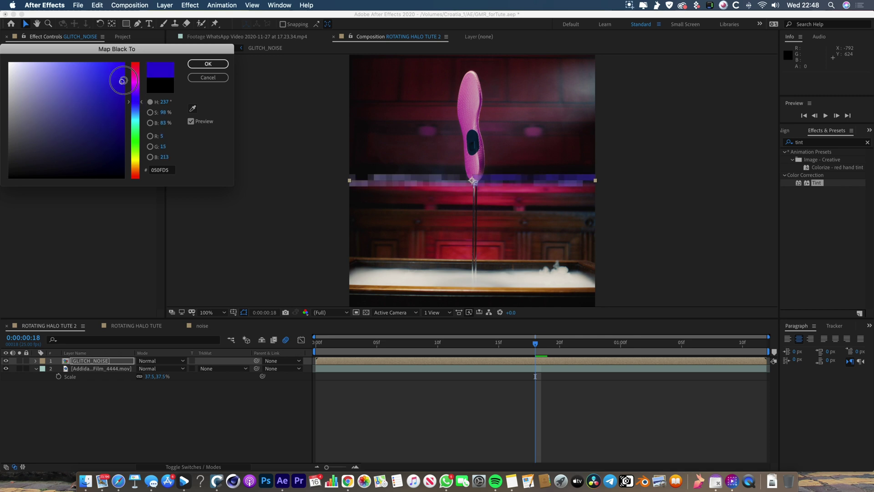
left_click(142, 94)
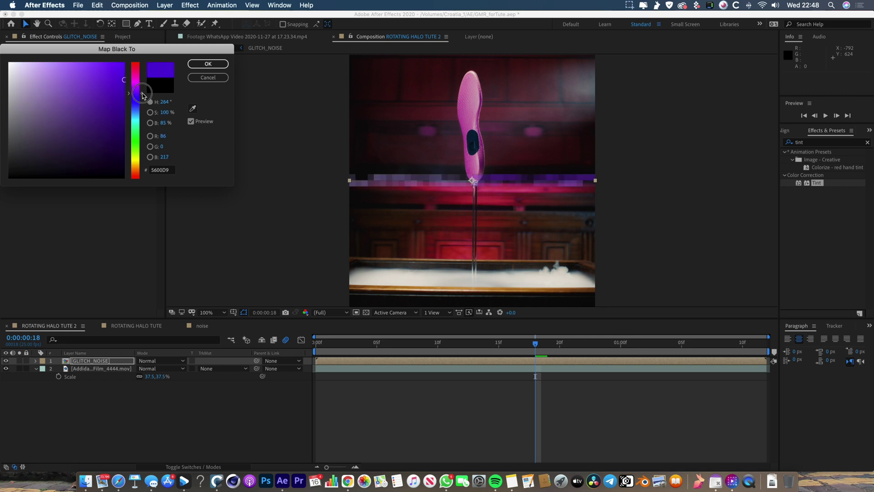
left_click(206, 62)
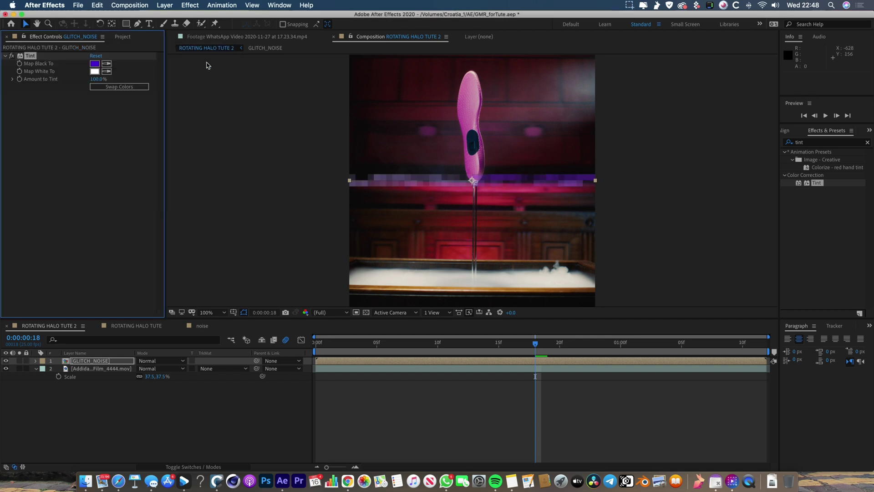
Set the Tint effect's Map White To colour to bright magenta and preview the coloured glitch strip.
left_click(98, 73)
left_click_drag(142, 99, 142, 83)
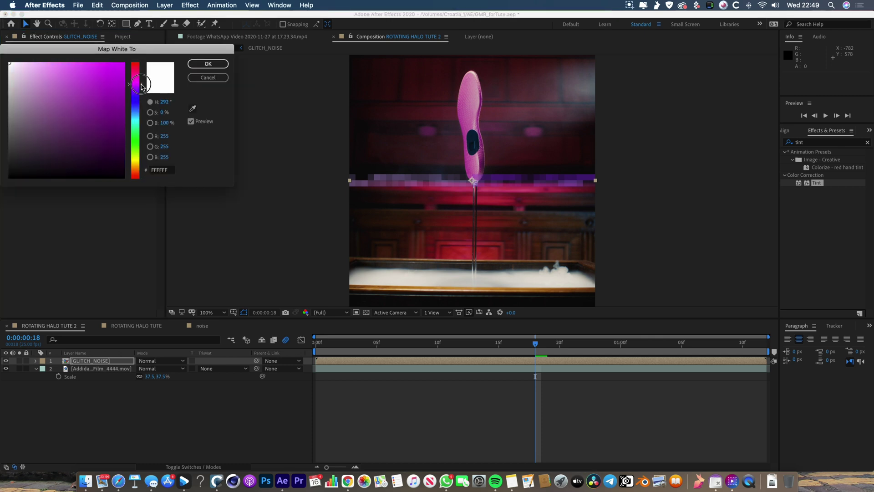
left_click(208, 64)
key("space")
key("space")
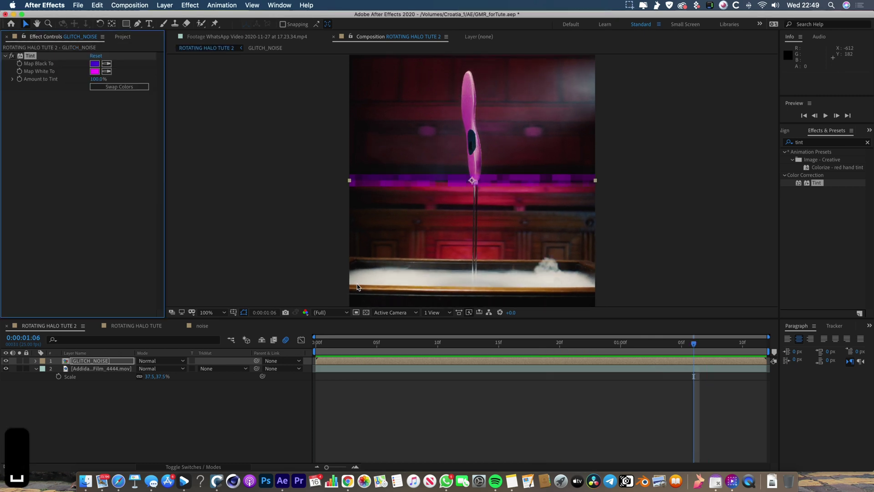
Set the GLITCH_NOISE layer's blending mode to Add and preview it over the footage.
left_click(171, 361)
left_click(178, 193)
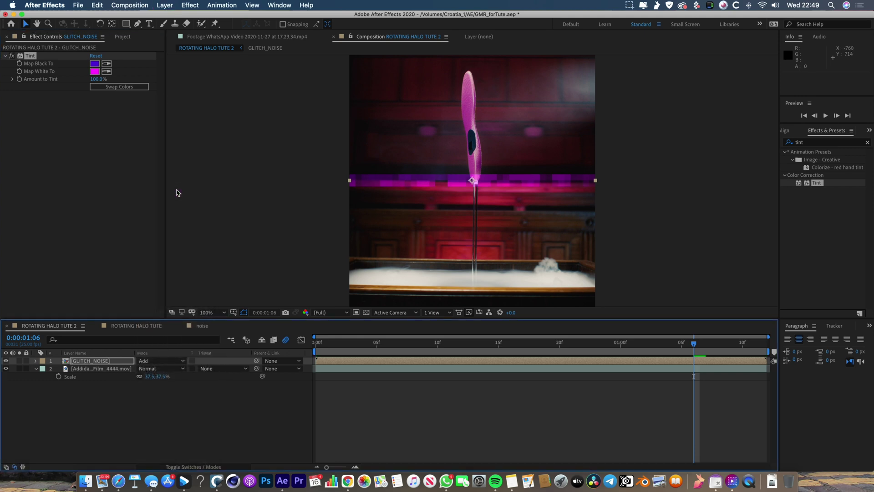
key("space")
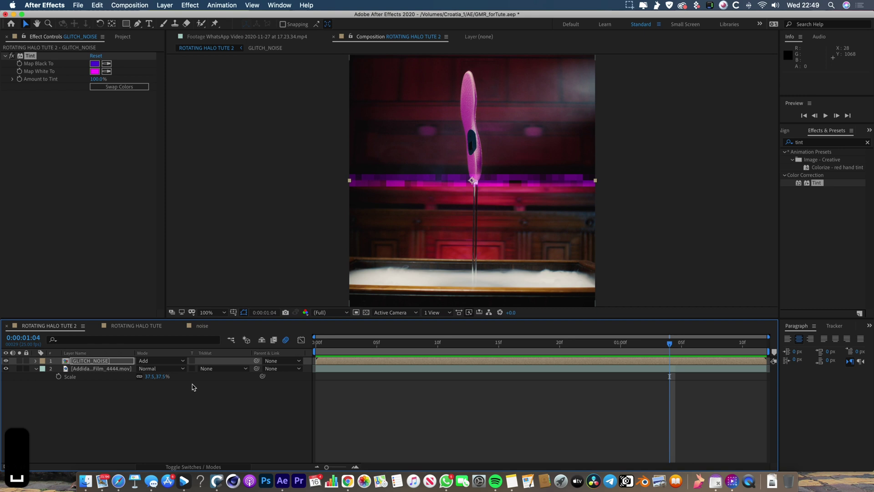
left_click(172, 402)
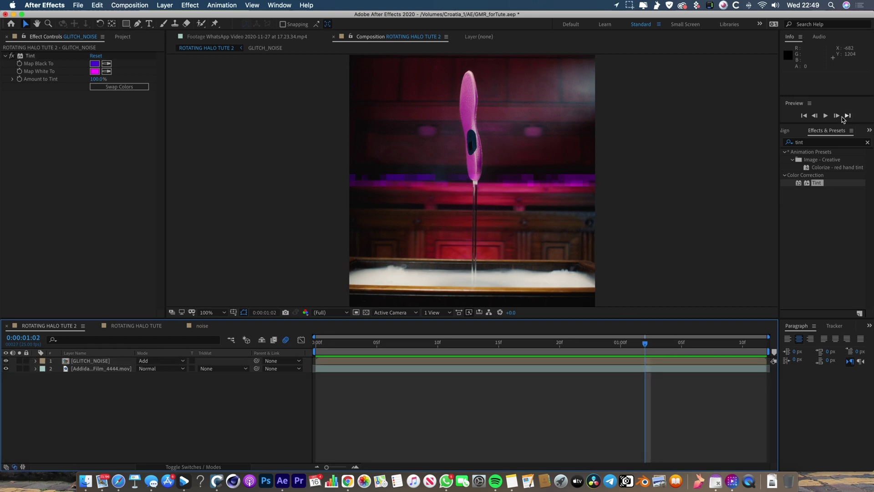
Apply the CC Cylinder effect to the GLITCH_NOISE layer, and undo a trial change of its radius.
left_click(826, 142)
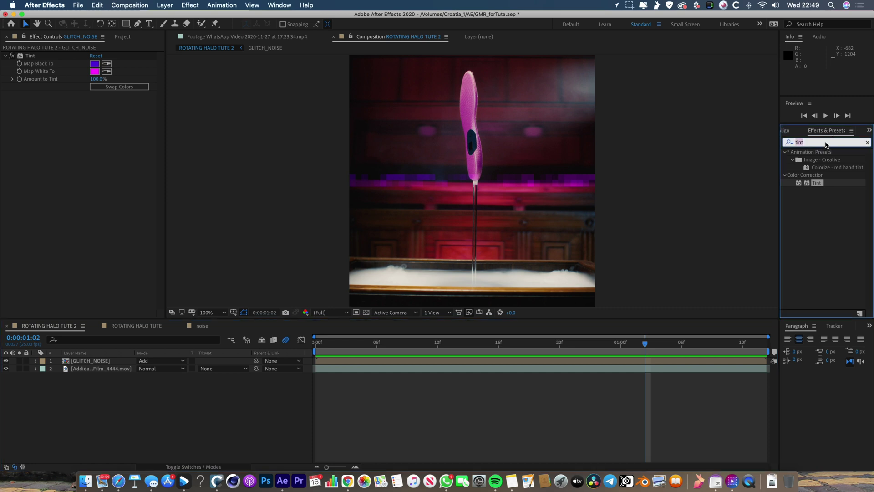
type("cc cy")
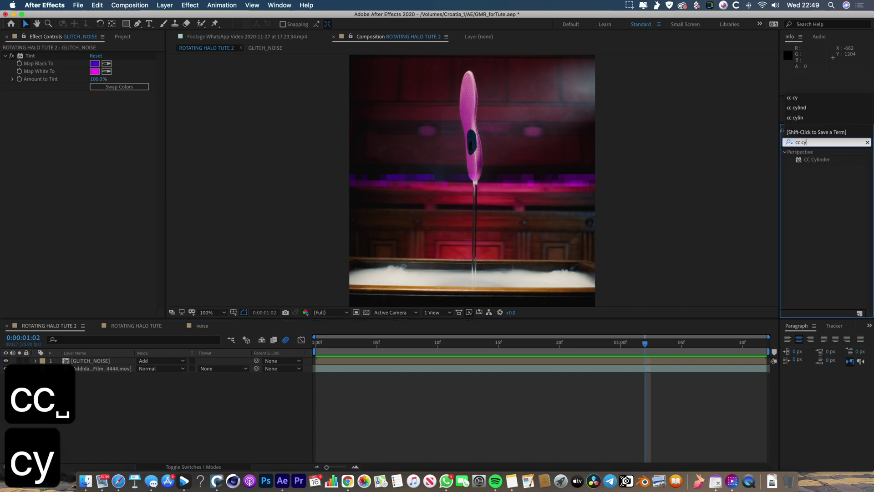
left_click_drag(815, 164, 511, 360)
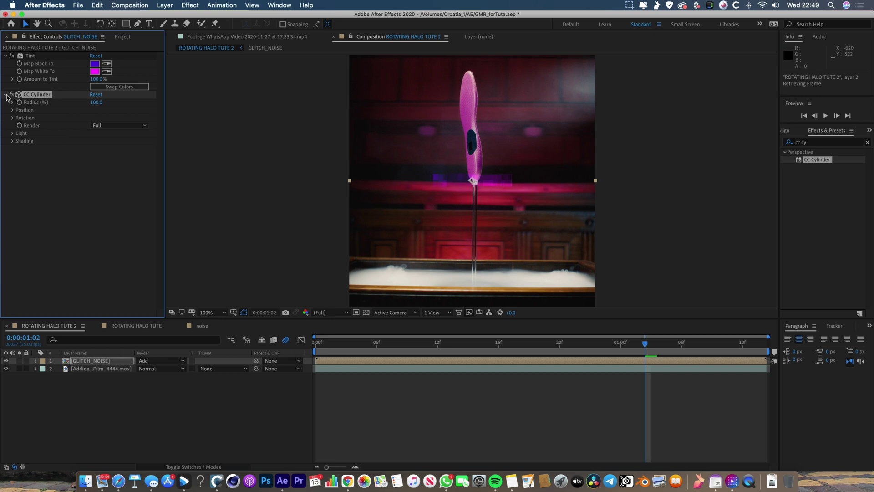
left_click_drag(96, 102, 120, 104)
key("super+z")
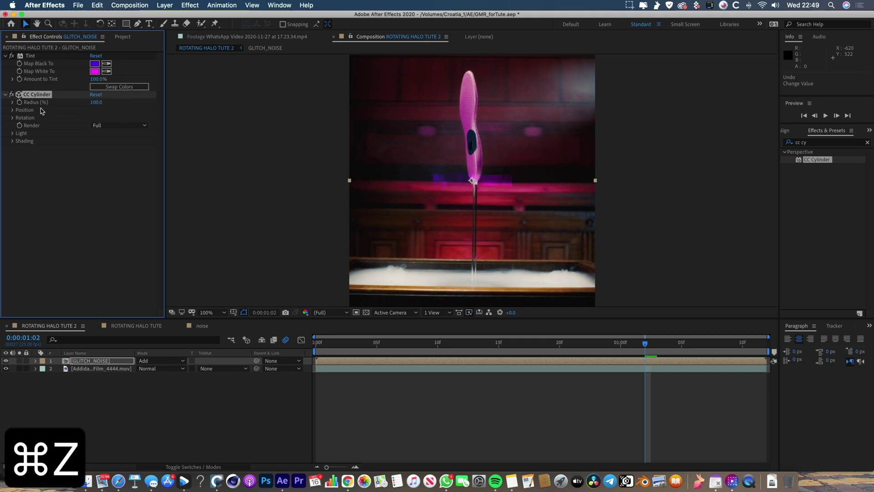
Tilt the cylinder ring with Rotation X at -19° and Rotation Z at -8°, and play back the halo.
left_click(13, 118)
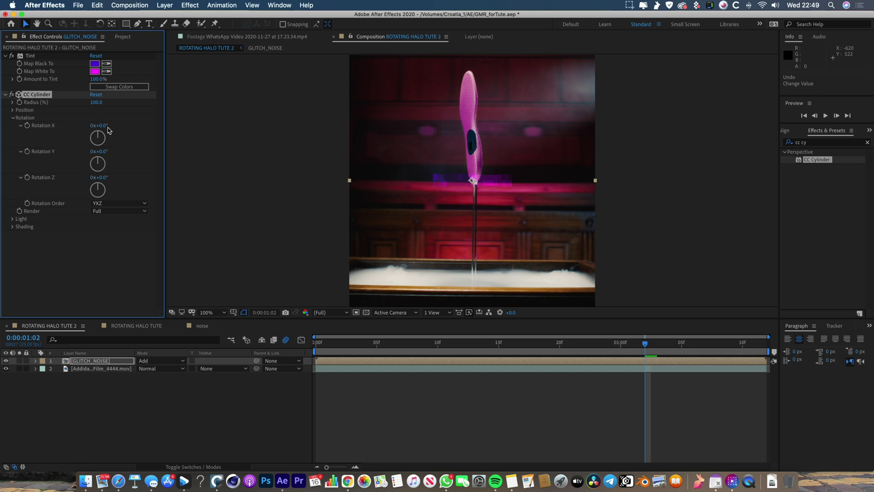
left_click_drag(108, 128, 96, 130)
key("space")
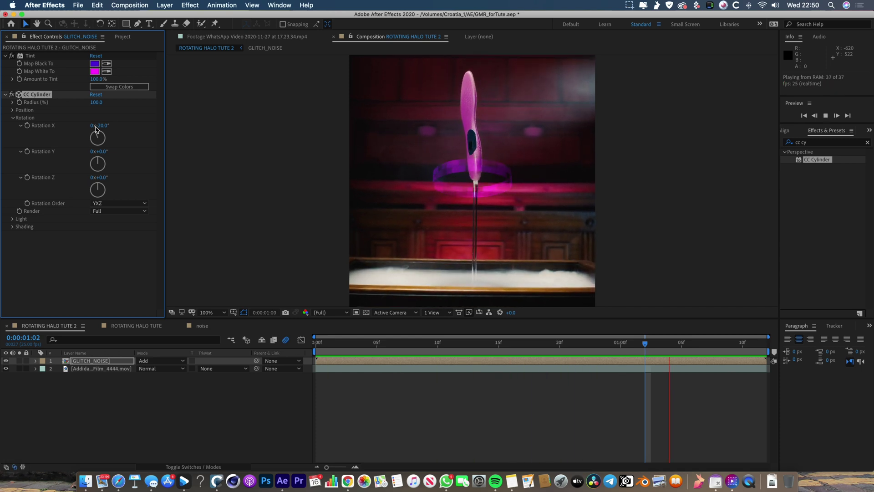
left_click_drag(97, 177, 99, 177)
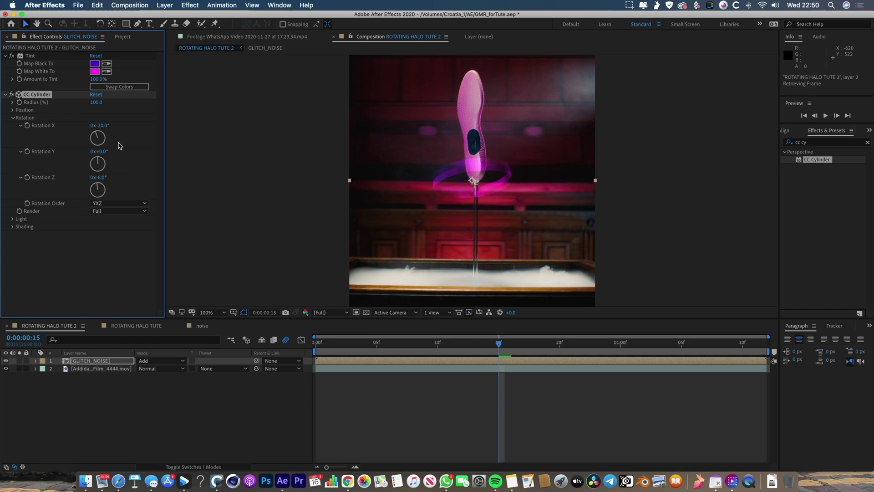
left_click_drag(105, 130, 108, 130)
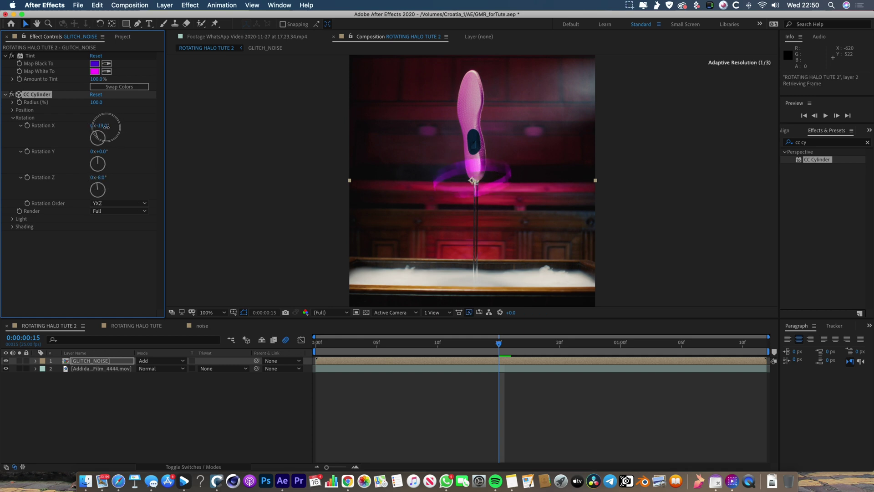
key("space")
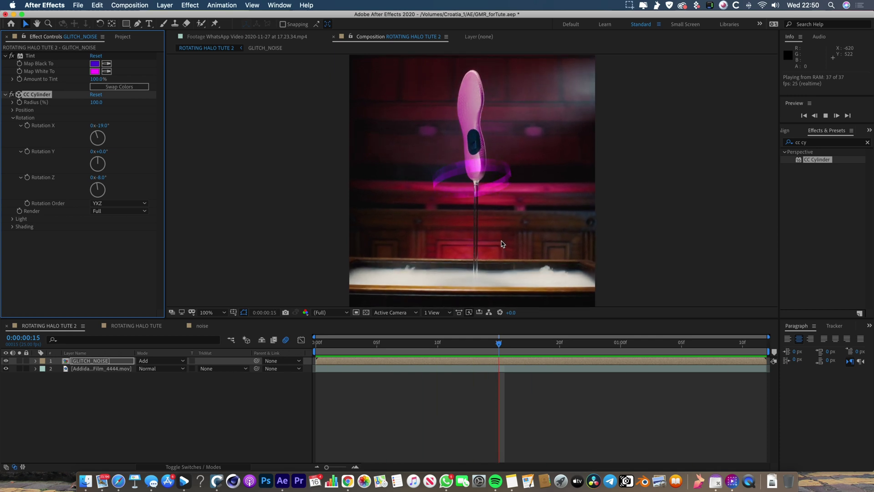
Add a new null object to the ROTATING HALO TUTE 2 composition.
left_click(332, 368)
left_click(184, 413)
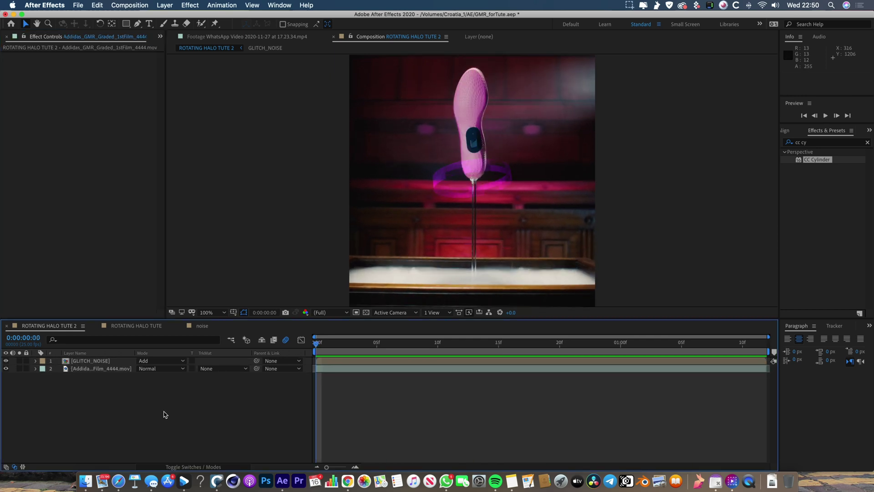
right_click(165, 413)
mouse_move(248, 371)
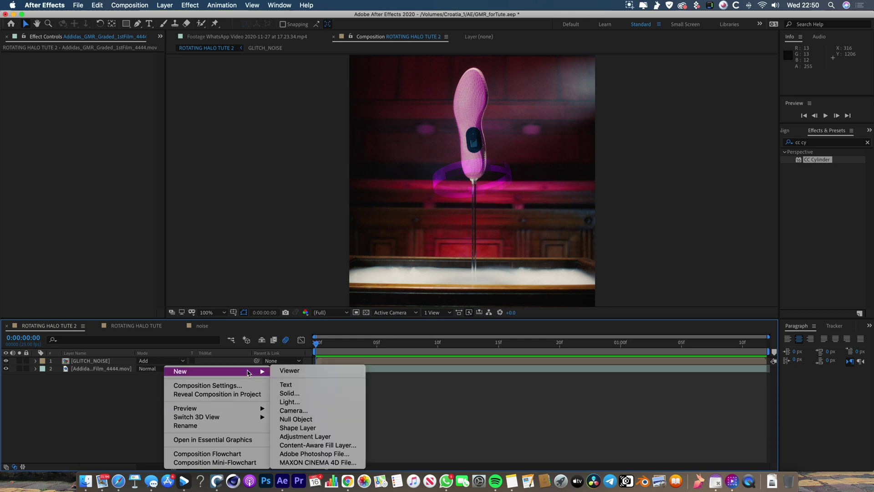
left_click(304, 419)
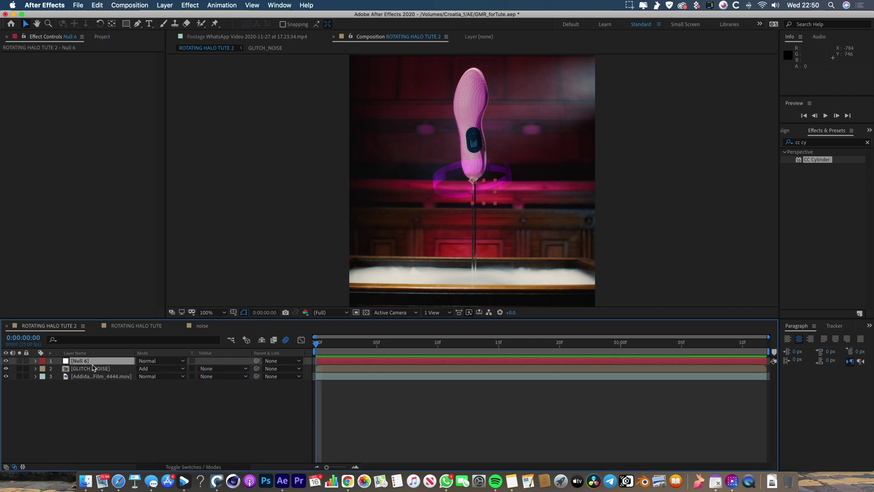
Rename the new null layer as TrackNull.
right_click(82, 361)
left_click(120, 454)
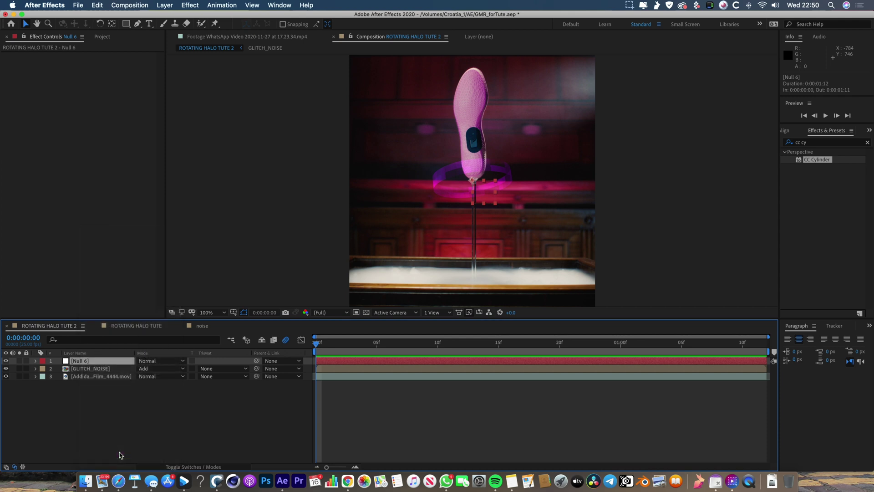
type("TrackNul")
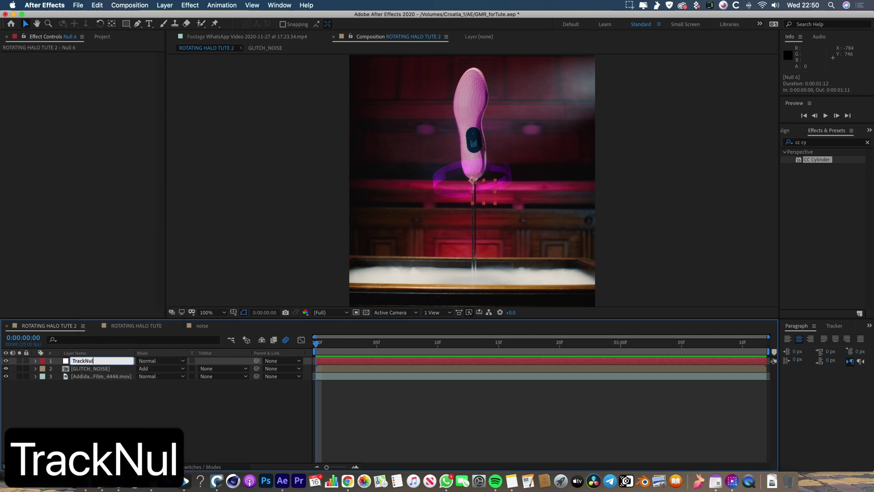
type("l")
left_click(108, 407)
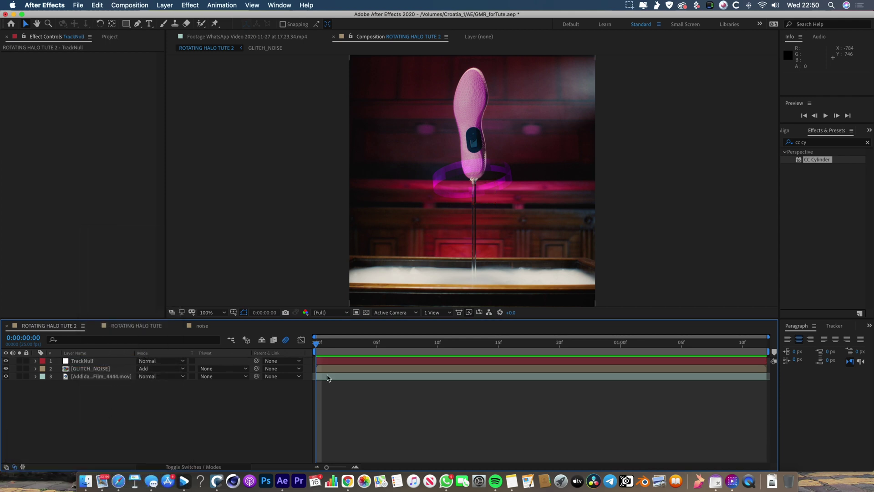
Start motion tracking on the footage layer and place Track Point 1 over the silver joint between product and rod.
left_click(320, 378)
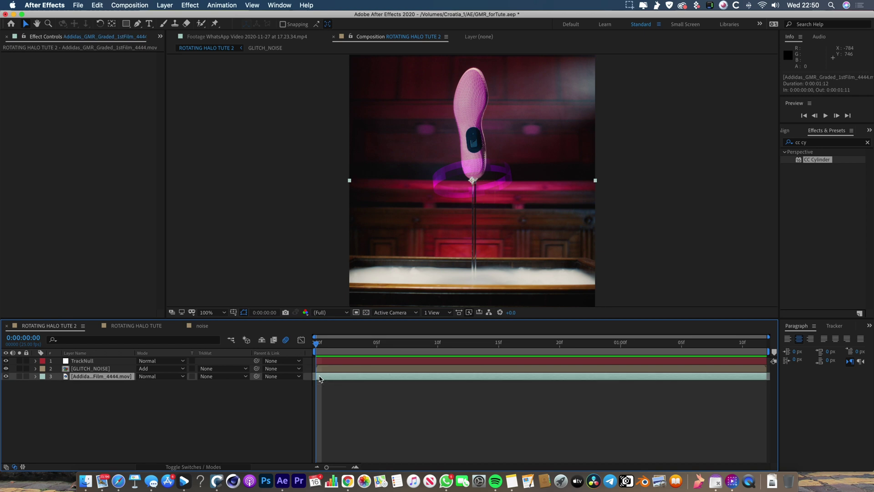
left_click(834, 325)
left_click(804, 351)
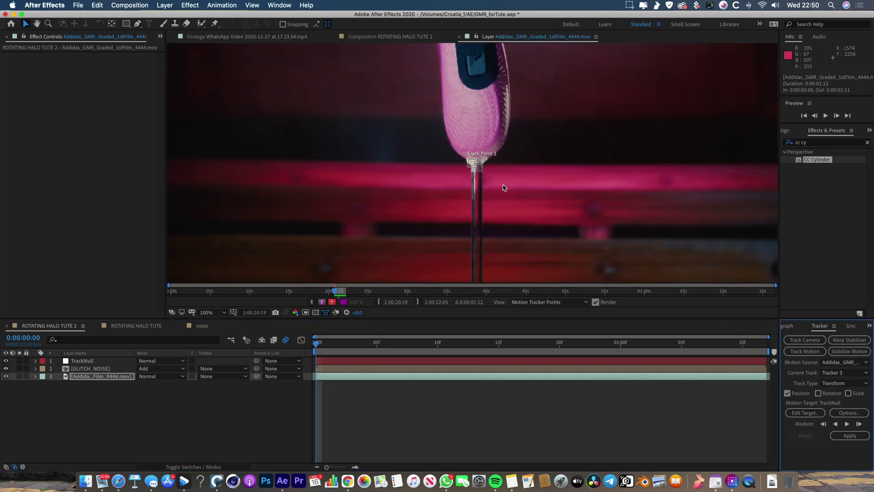
key("period")
left_click(480, 157)
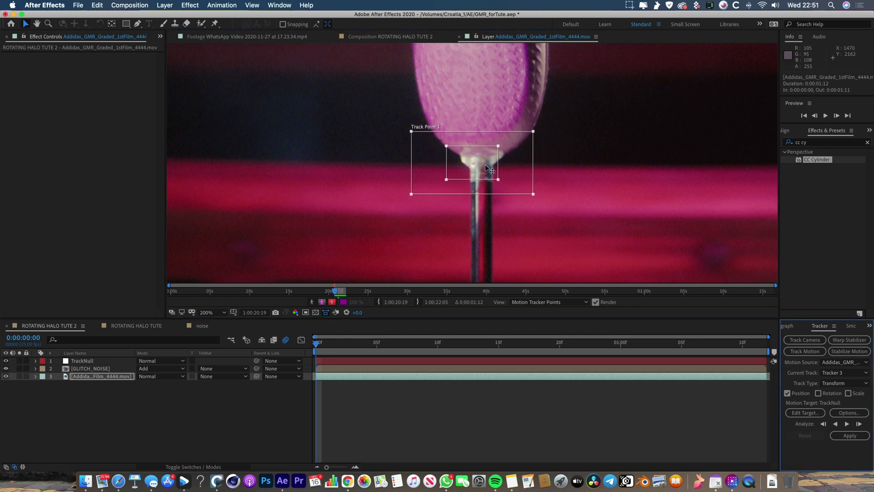
left_click_drag(484, 165, 494, 164)
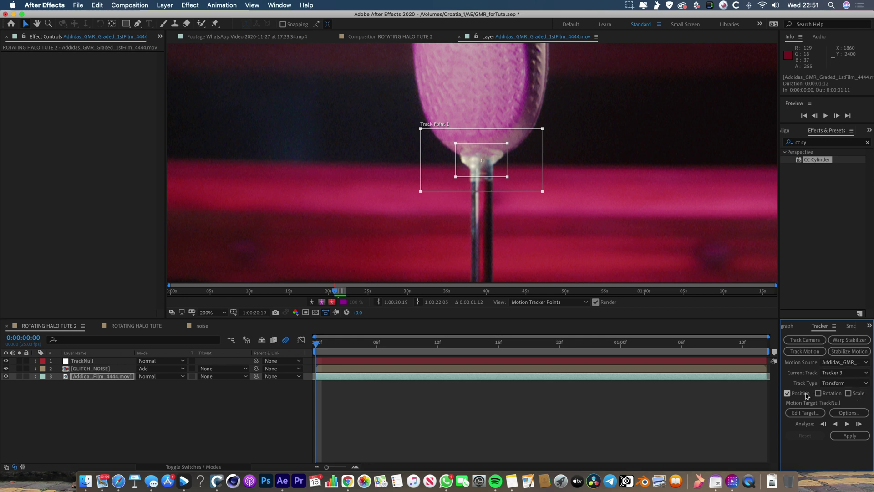
Track the footage with TrackNull as the motion target, apply the track in X and Y, and check the null's movement in playback.
left_click(805, 413)
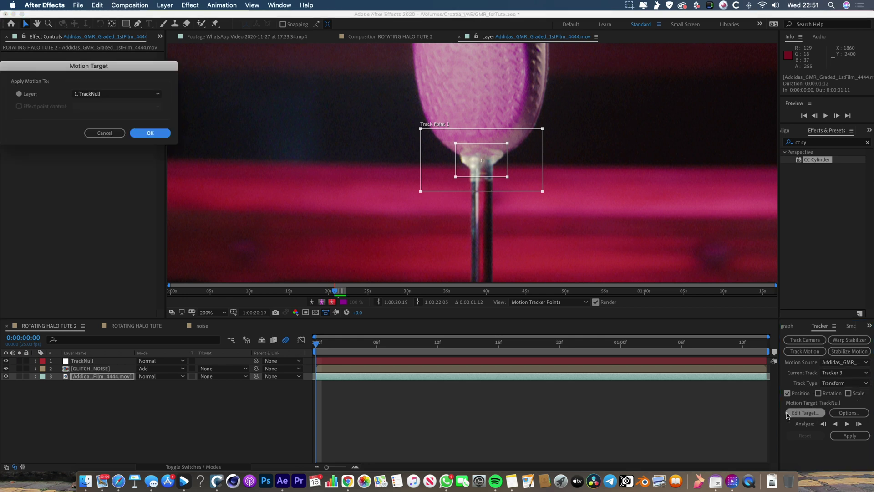
left_click(151, 133)
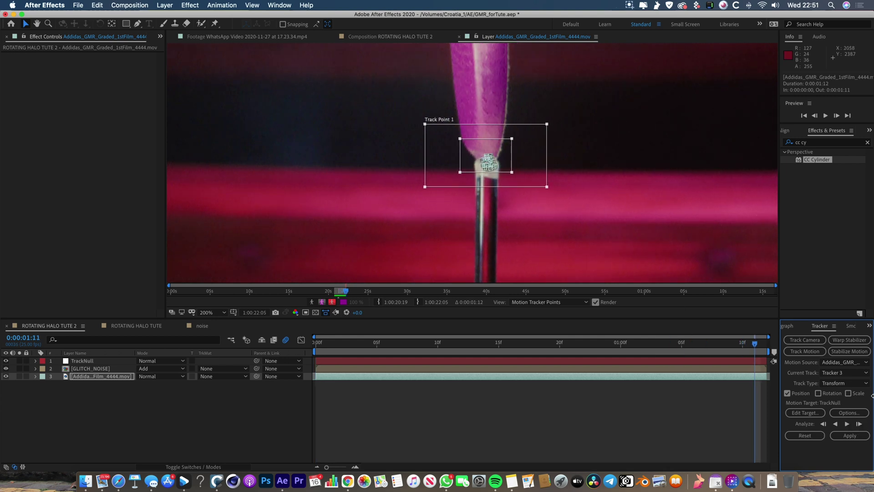
left_click(849, 435)
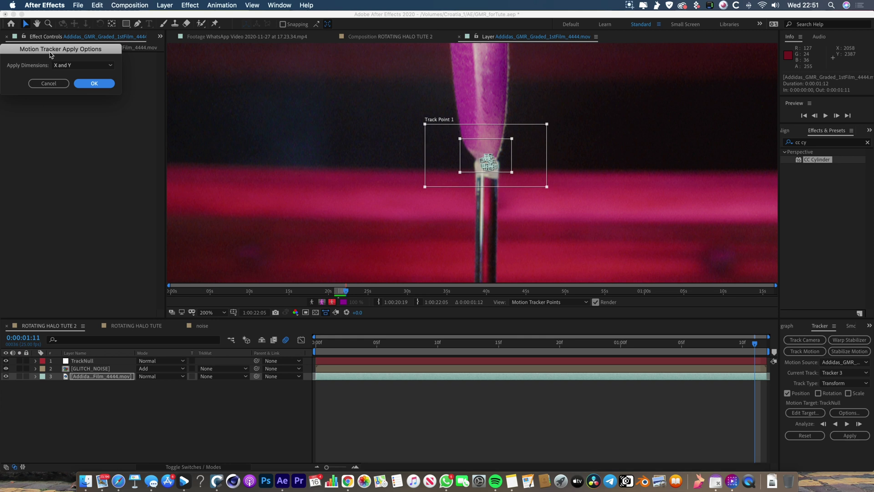
left_click(94, 83)
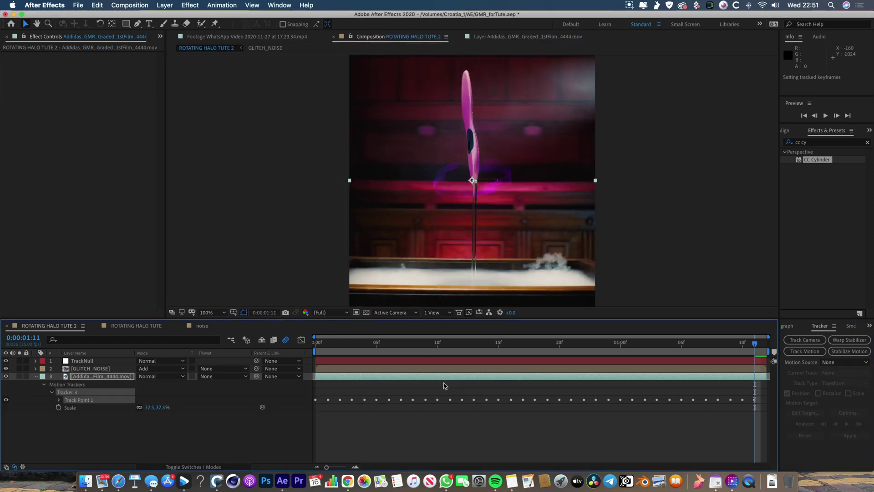
key("Home")
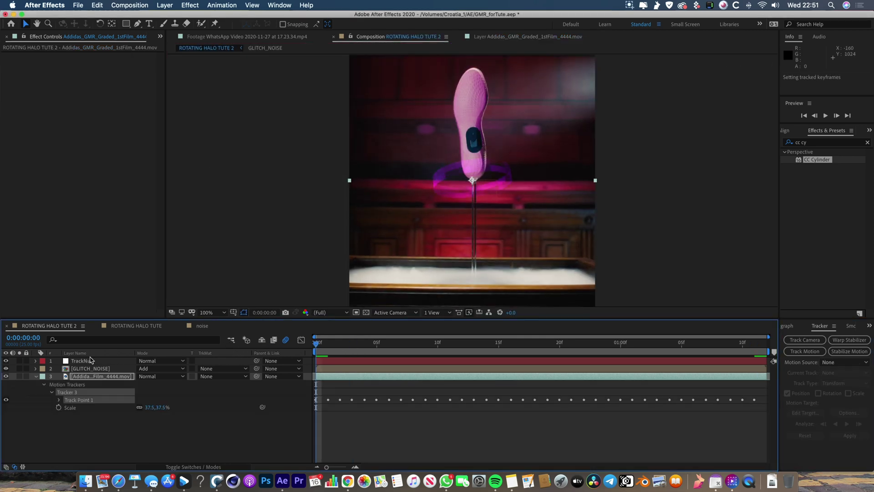
left_click(90, 360)
key("space")
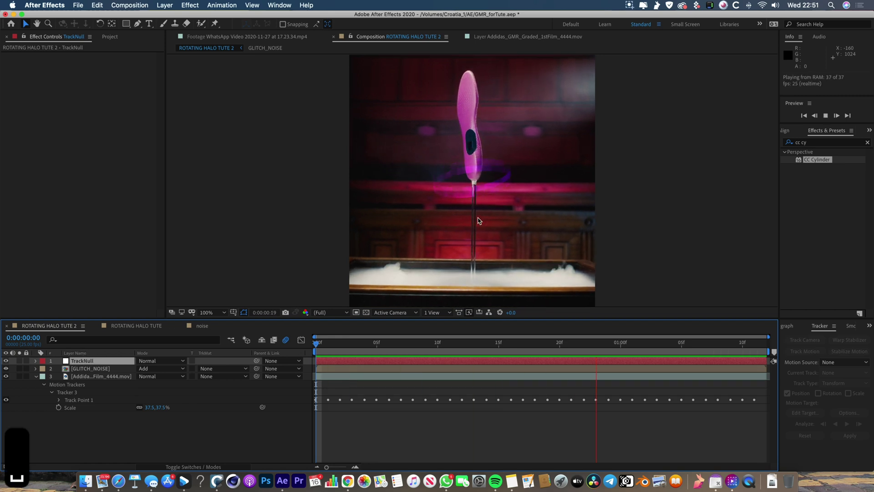
key("space")
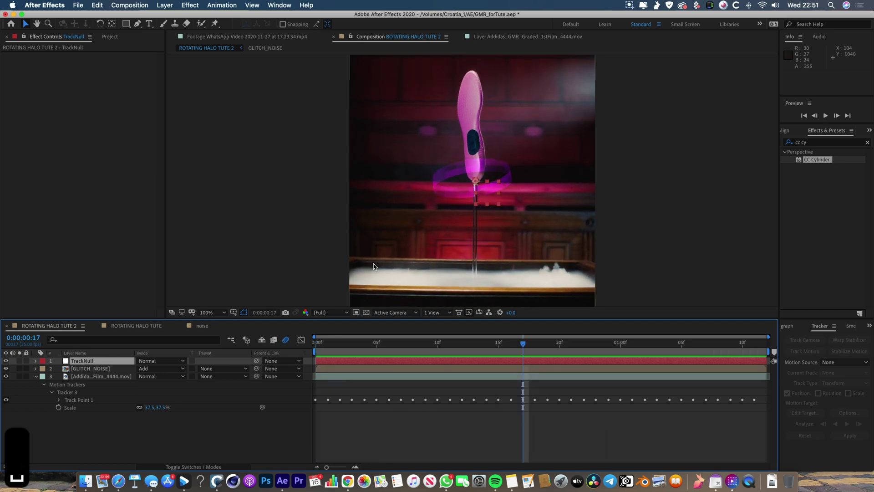
key("Home")
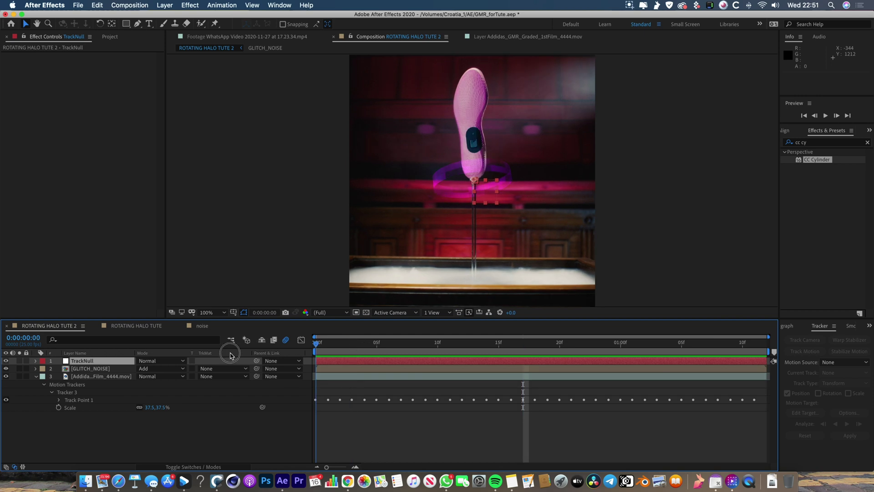
Reorder the GLITCH_NOISE layer above TrackNull and parent it to TrackNull, checking the halo's motion in playback.
left_click_drag(89, 362, 90, 375)
left_click(99, 362)
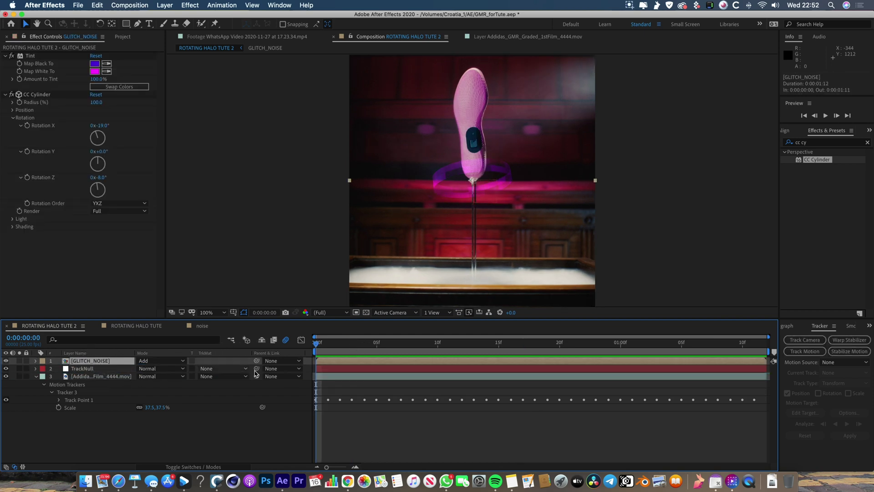
left_click(282, 361)
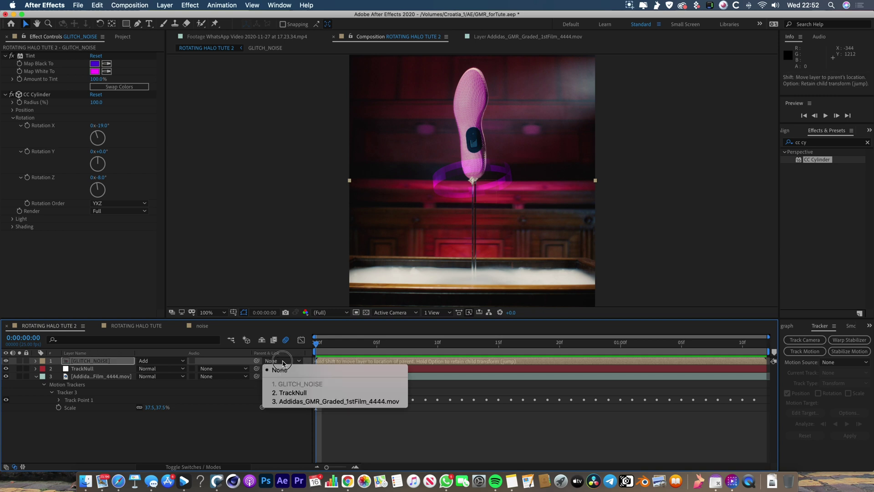
left_click(287, 393)
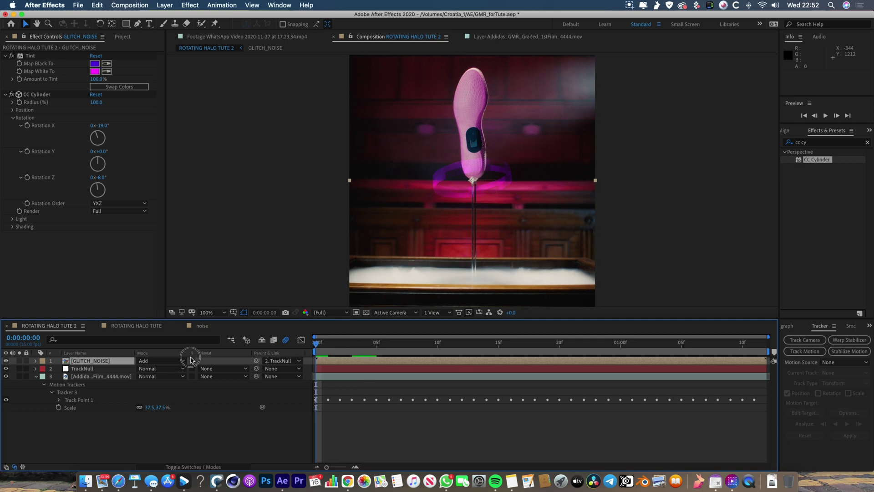
key("space")
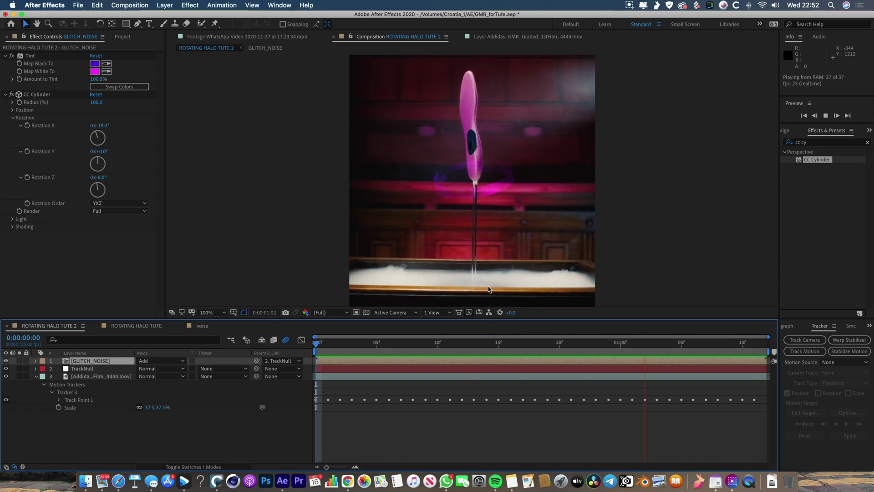
left_click(341, 345)
key("Home")
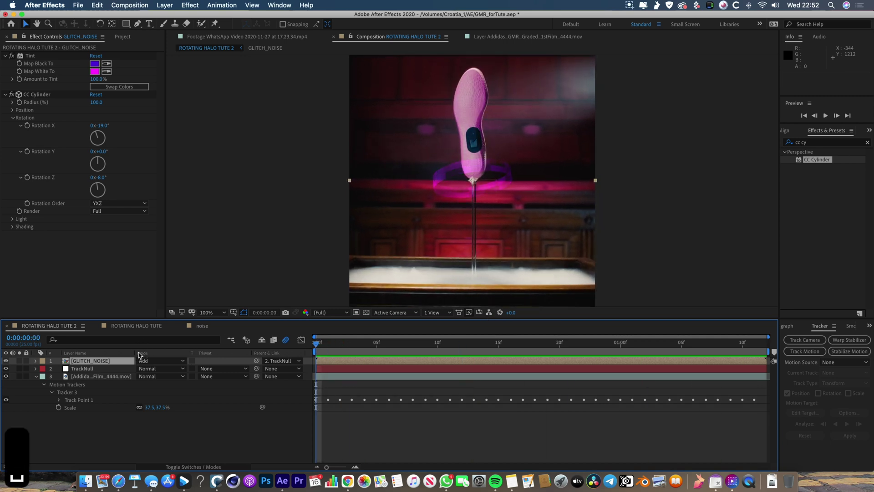
Set the halo's CC Cylinder Position Y to 100, Rotation X to -17°, Rotation Y to -4° and Rotation Z to 4°.
left_click(13, 110)
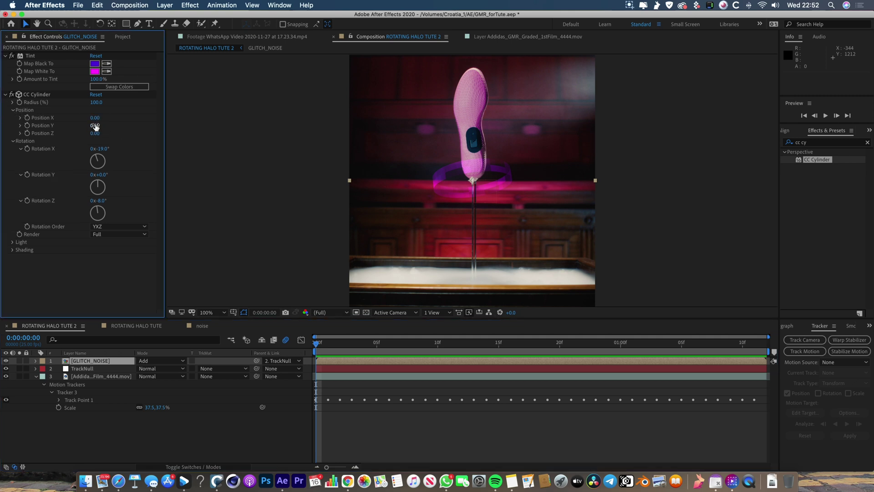
left_click_drag(95, 126, 99, 124)
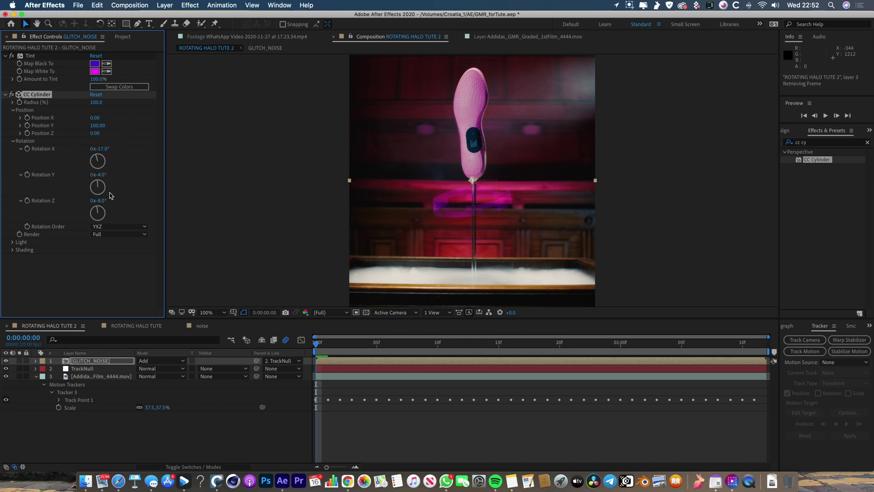
mouse_move(105, 200)
left_mouse_down()
mouse_move(116, 201)
mouse_move(108, 202)
left_mouse_up()
key("space")
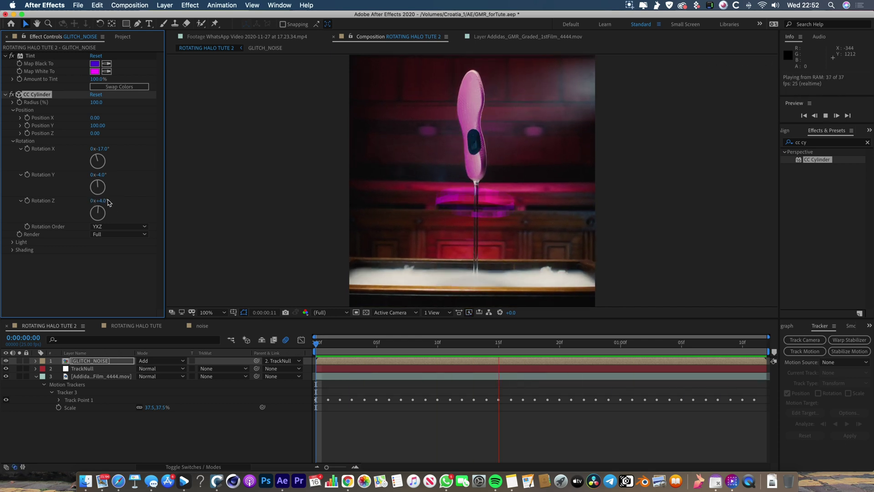
Change the halo Tint effect's Map White To colour to a lighter pink and review the ring in playback.
left_click(30, 55)
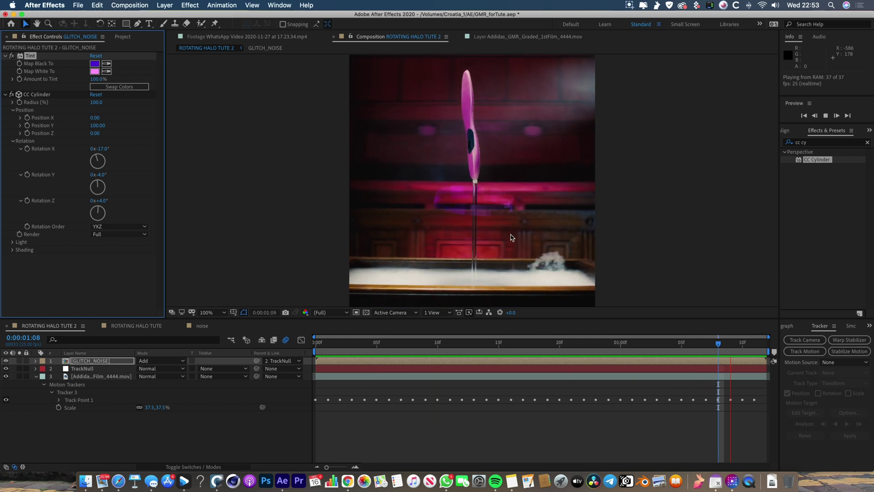
key("space")
scroll(473, 201, "up", 1)
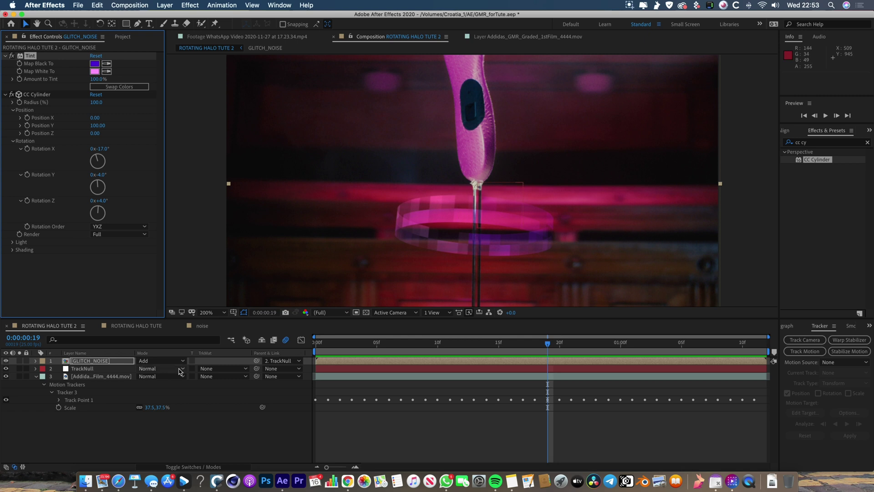
Inside the GLITCH_NOISE composition, set Mosaic Horizontal Blocks to 85 and narrow the noise mask vertically into a thinner strip.
double_click(107, 360)
key("super+z")
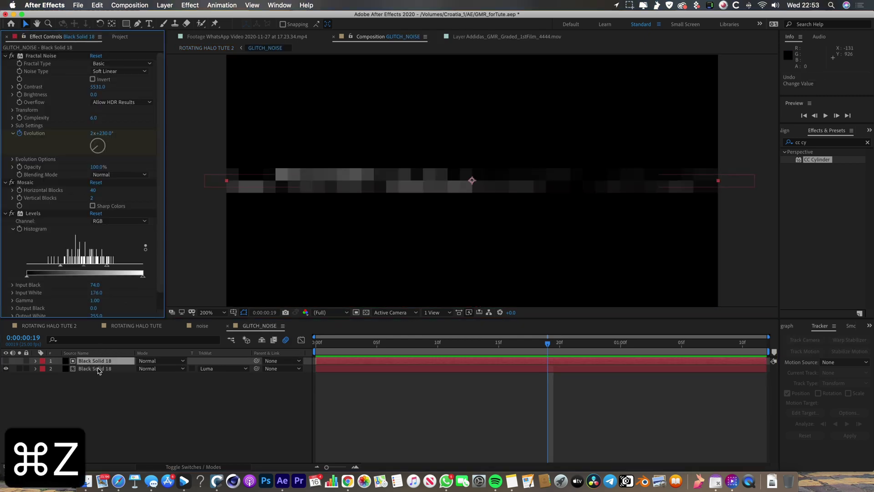
left_click(99, 368)
left_click_drag(92, 192, 110, 190)
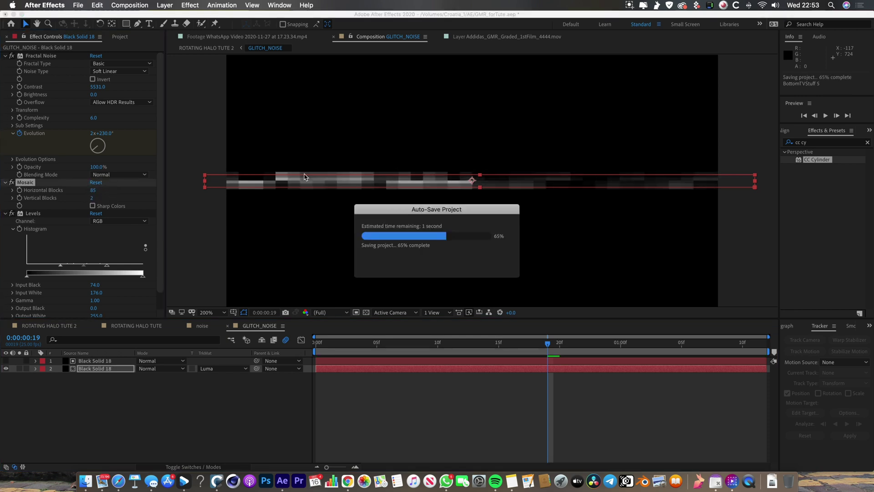
left_click(299, 177)
left_click_drag(299, 177, 300, 186)
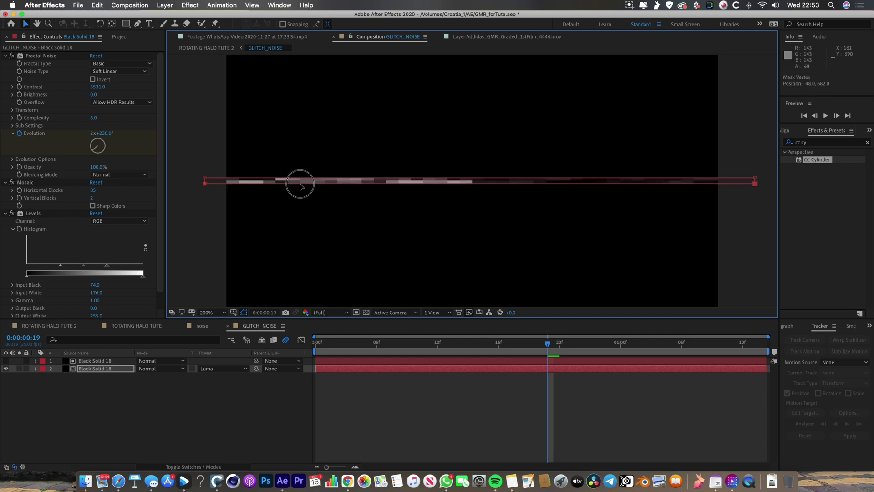
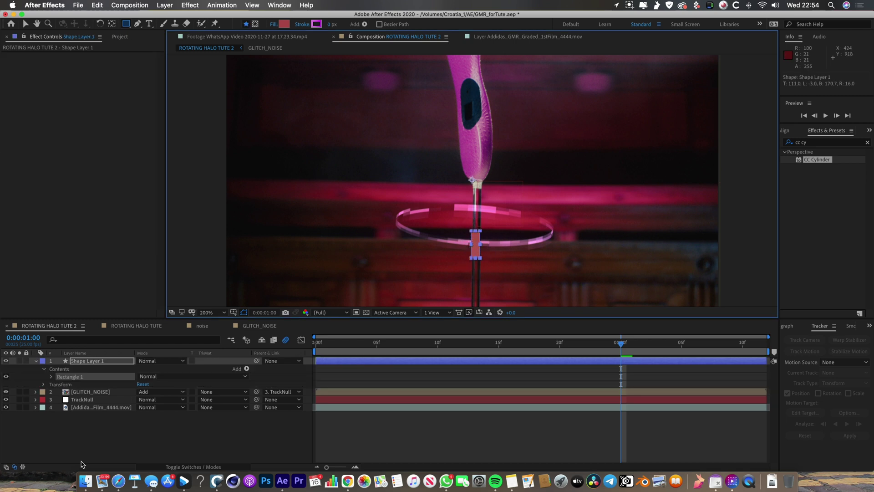
Nudge the rectangle shape layer over the rod 1 px to the right and parent it to TrackNull, checking it in playback.
left_click(100, 448)
left_click(77, 361)
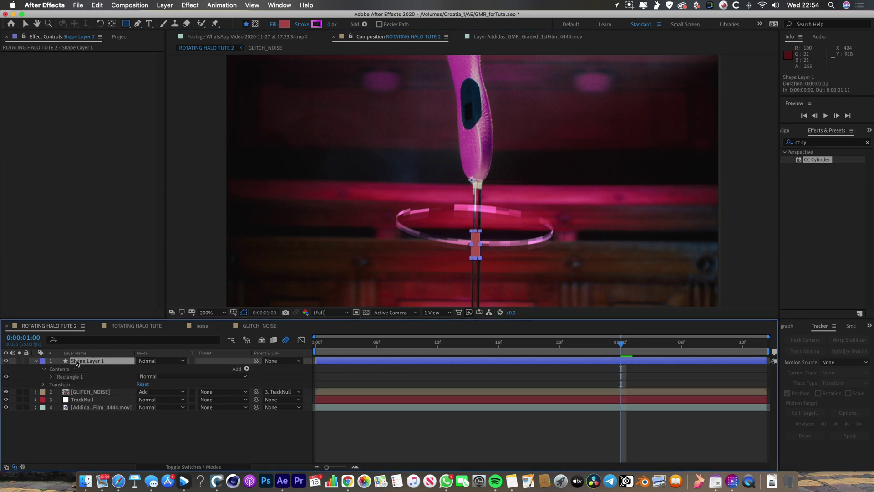
key("Right")
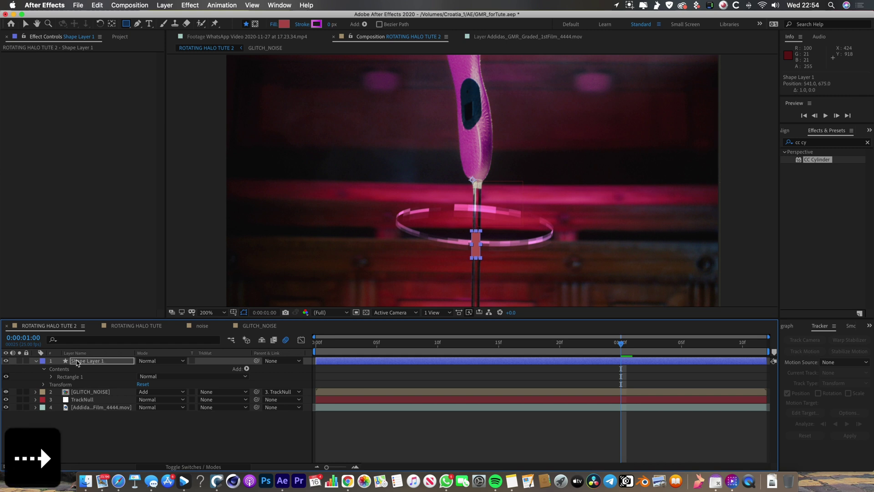
left_click(36, 362)
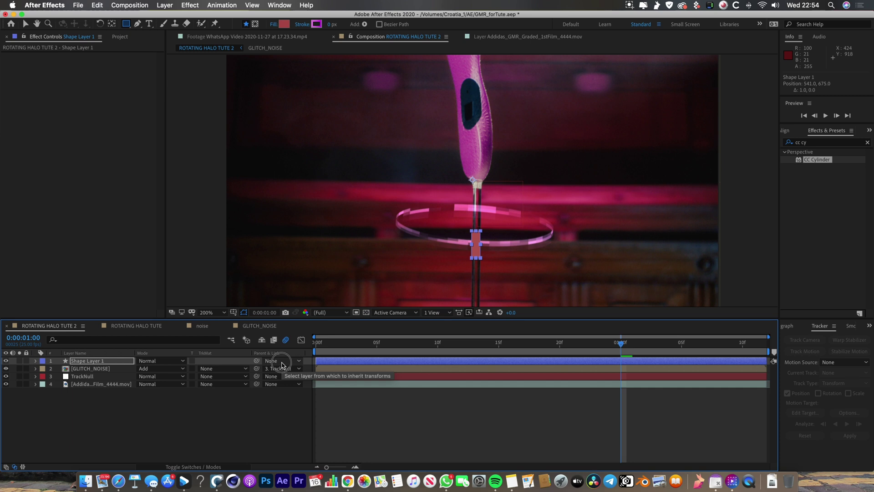
left_click(282, 361)
left_click(304, 403)
key("space")
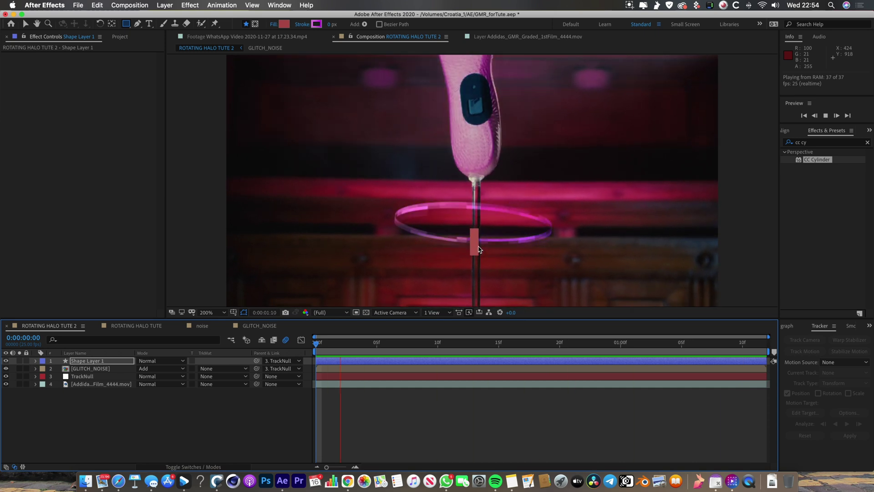
key("space")
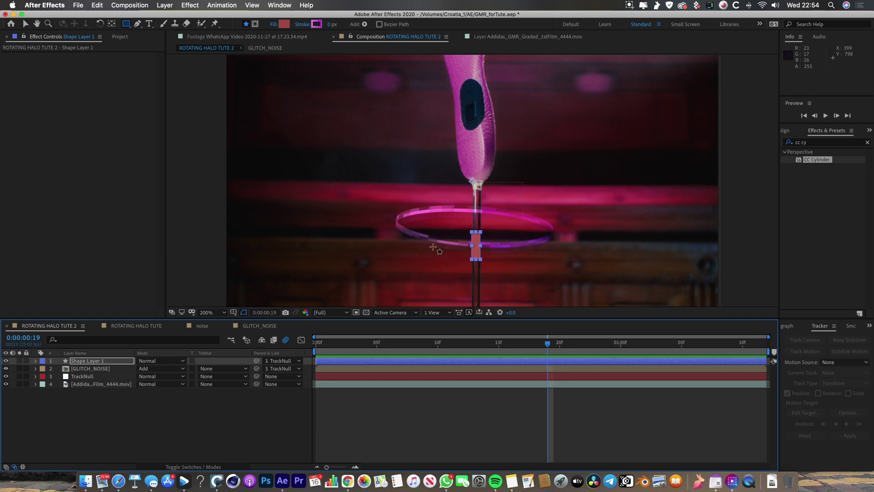
Set the GLITCH_NOISE layer's track matte to Alpha Inverted using Shape Layer 1, and play back the halo around the rod.
left_click(109, 370)
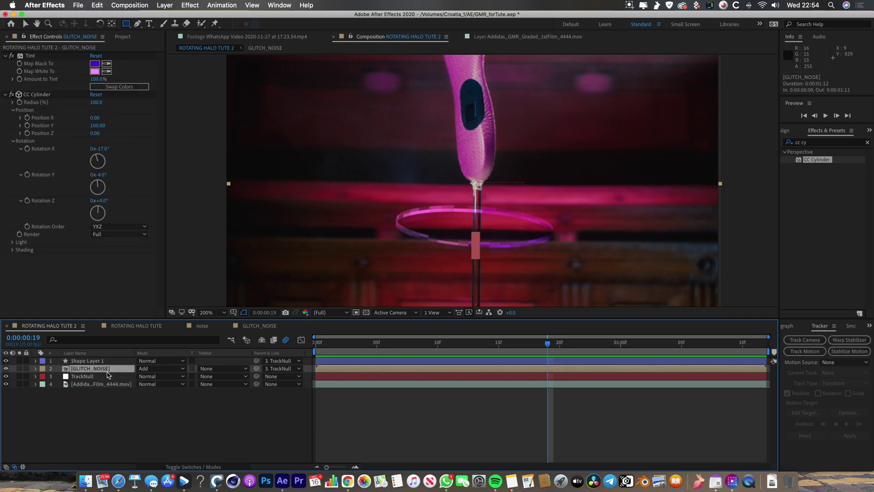
left_click(217, 369)
left_click(236, 401)
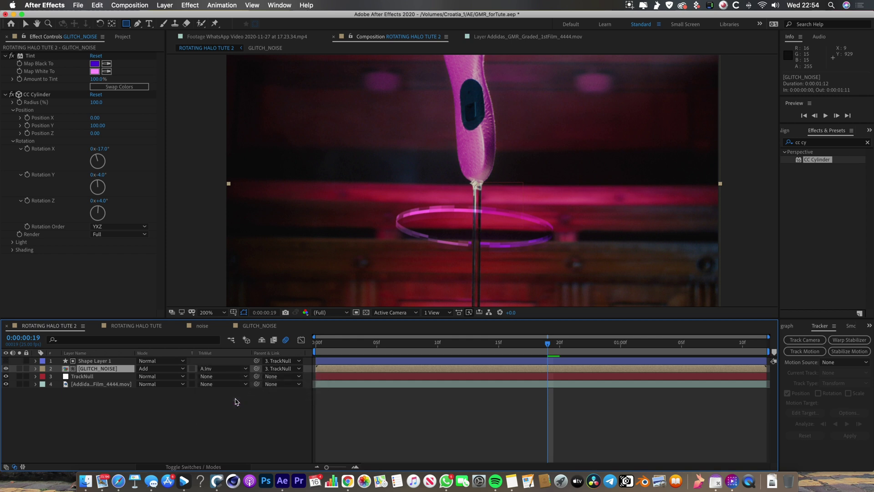
left_click(225, 362)
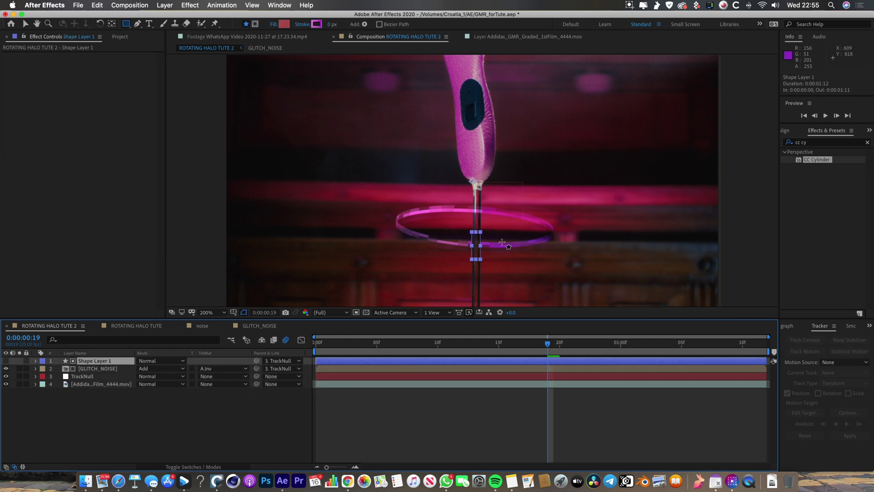
key("v")
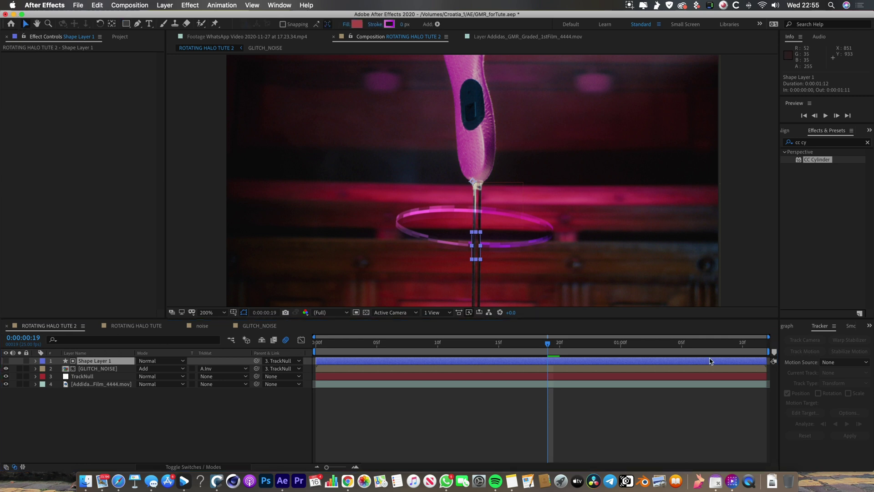
left_click(98, 361)
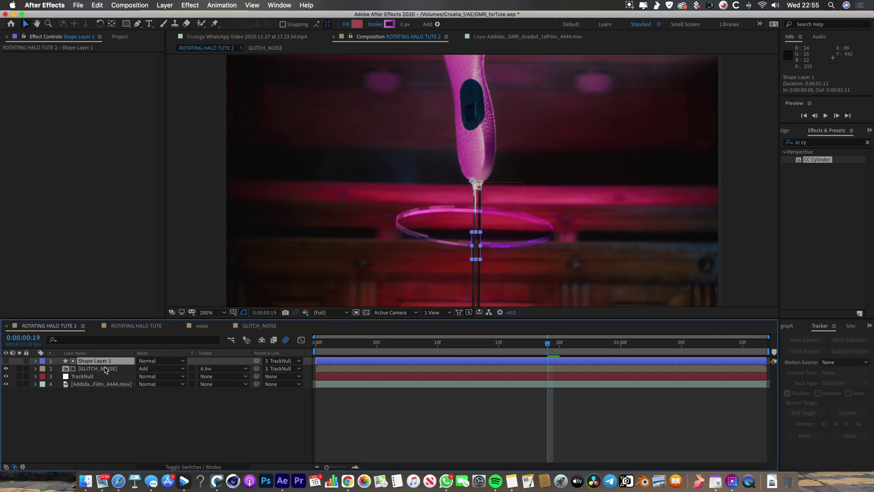
left_click(106, 369)
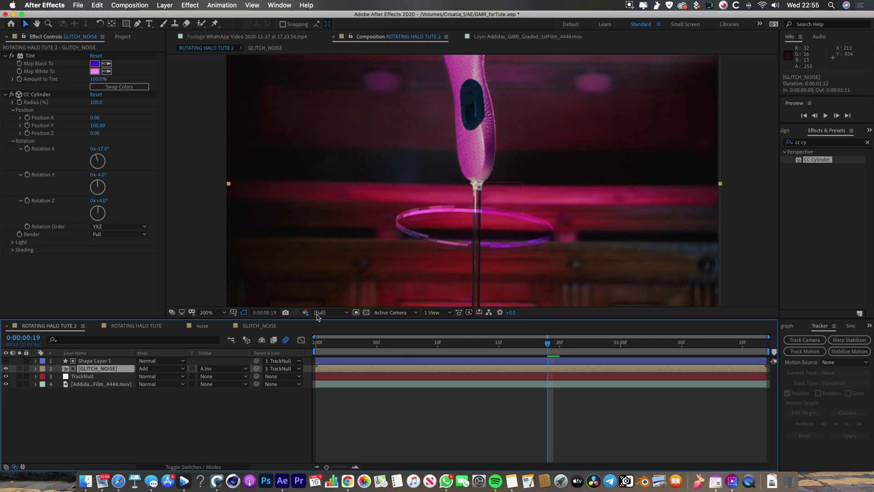
key("space")
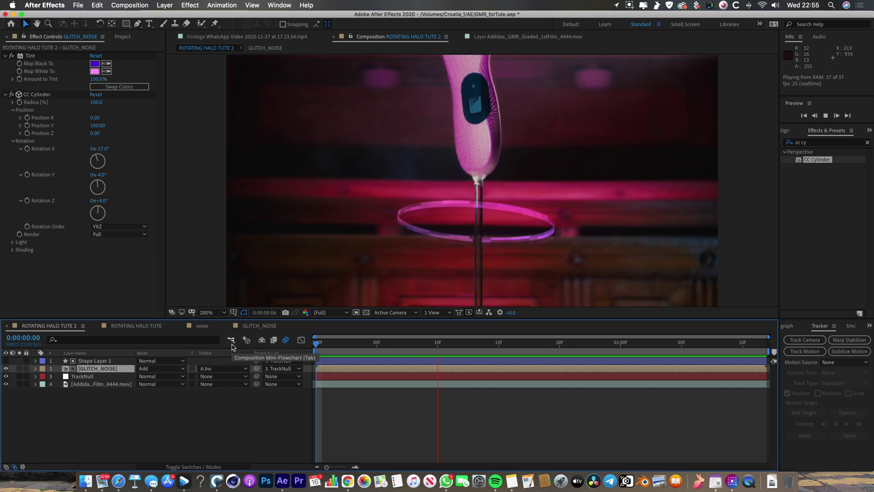
key("space")
left_click(94, 361)
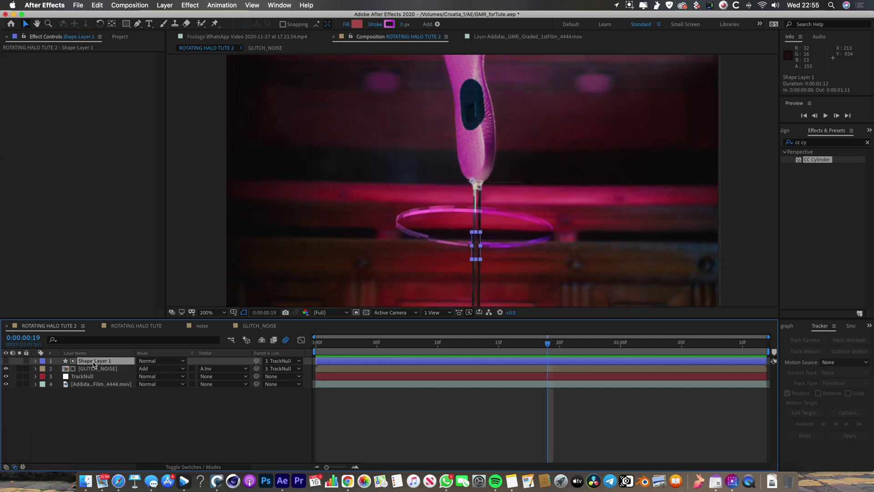
Apply a Gaussian Blur effect to the rod matte Shape Layer 1 and set its Blurriness to 5.
left_click(822, 143)
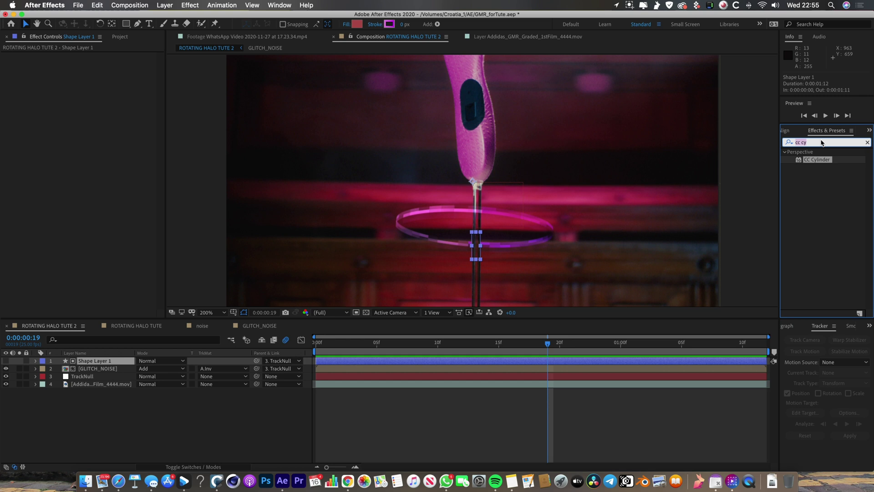
type("blur")
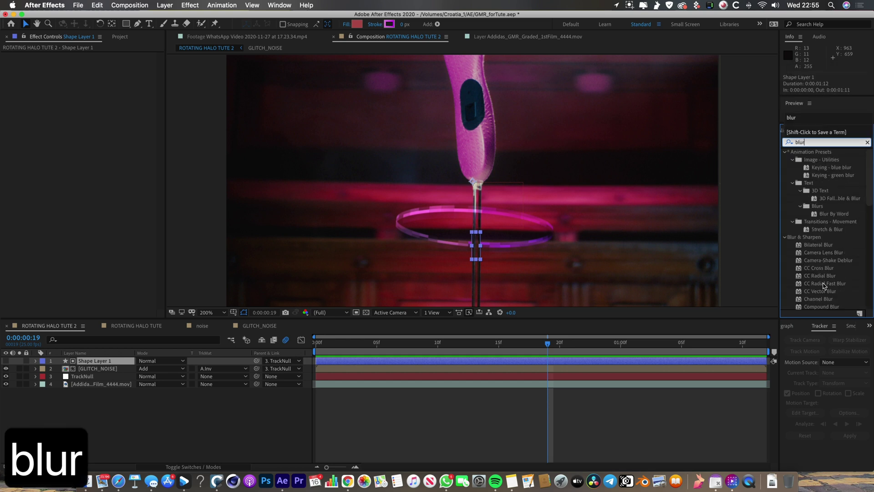
scroll(823, 286, "down", 3)
scroll(833, 272, "down", 6)
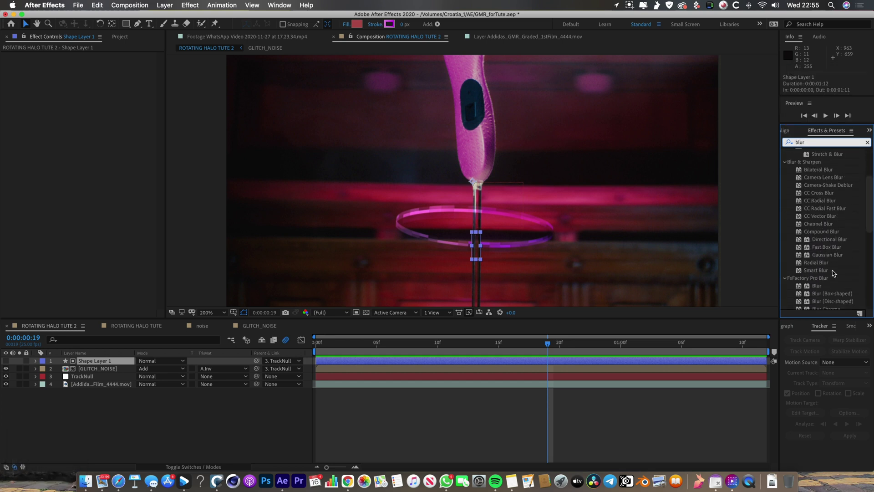
left_click_drag(832, 258, 584, 362)
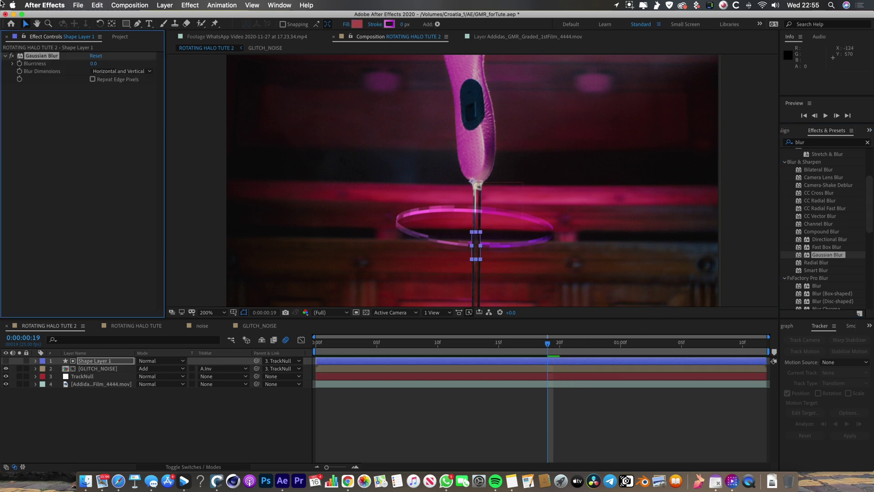
left_click(94, 64)
type("5")
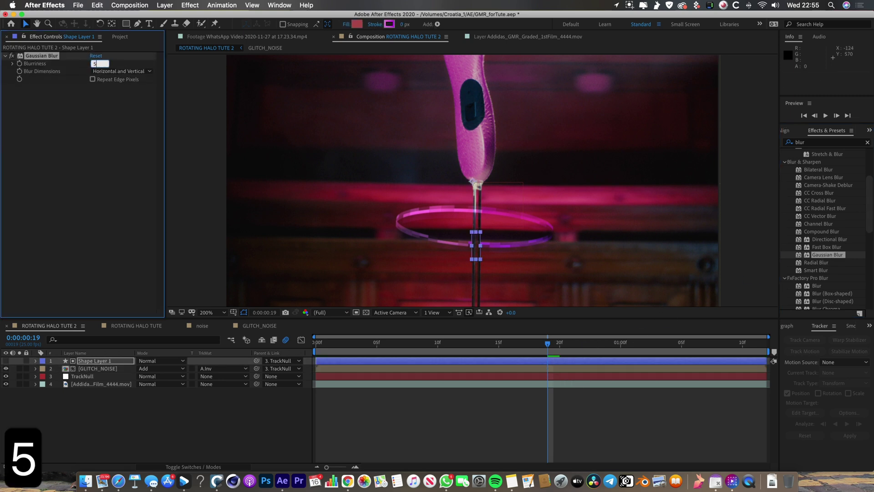
key("Return")
left_click(195, 404)
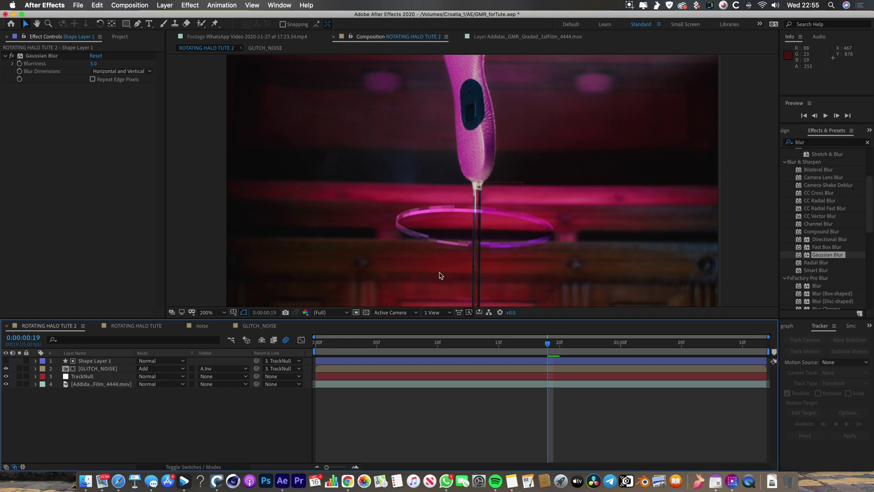
Examine the softened matte edge where the halo meets the rod, and play back the composition.
key("period")
key("h")
left_click_drag(491, 295, 493, 185)
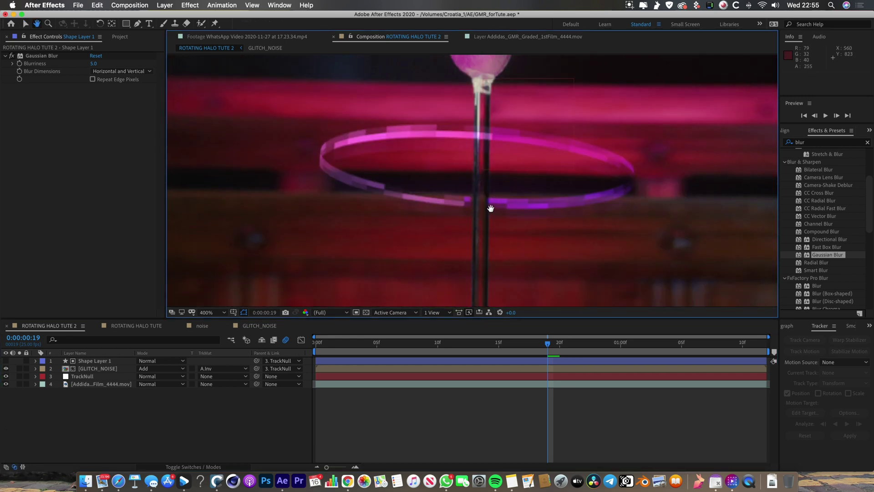
key("slash")
key("v")
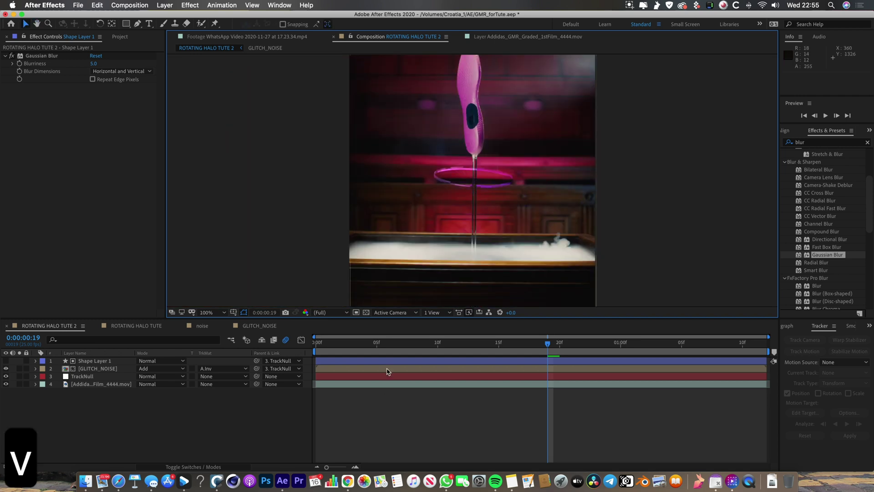
key("space")
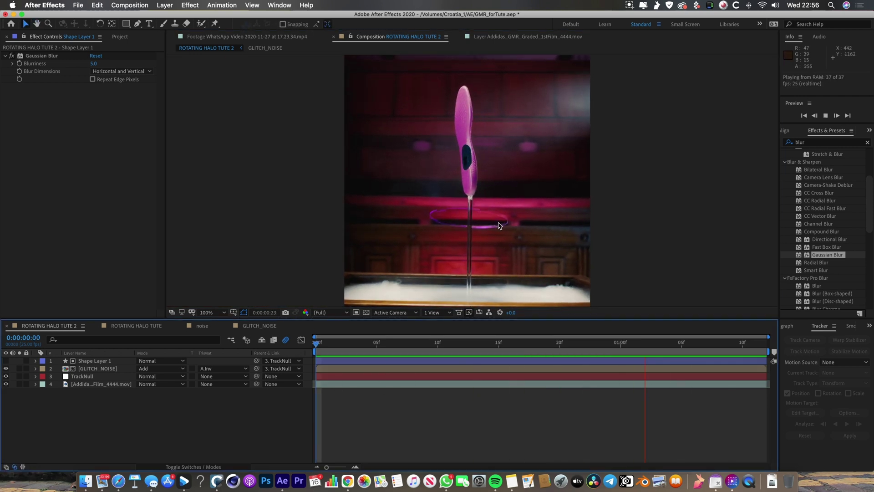
key("space")
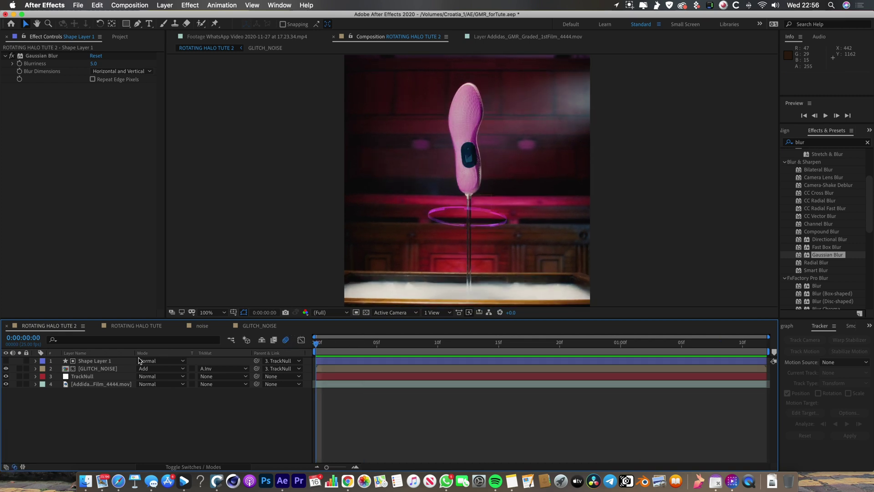
Add the expression wiggle(1,10) to Rotation Z of the CC Cylinder effect on the GLITCH_NOISE layer.
left_click(113, 369)
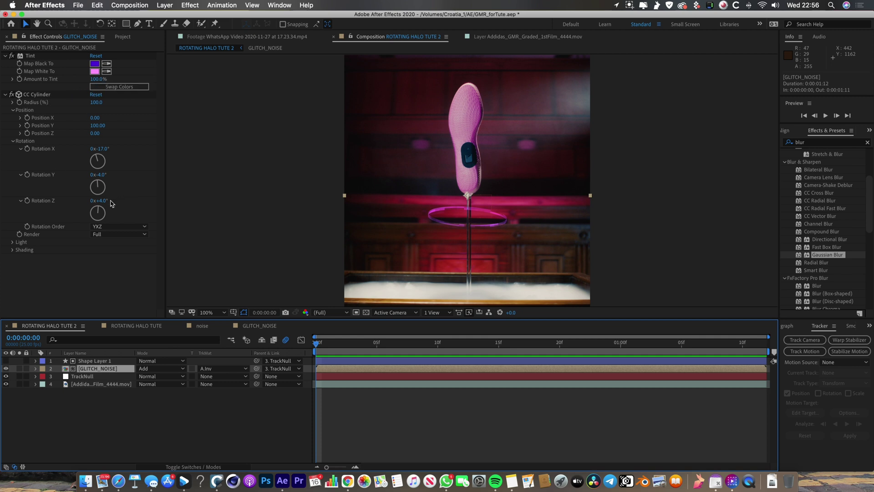
left_click_drag(105, 203, 105, 200)
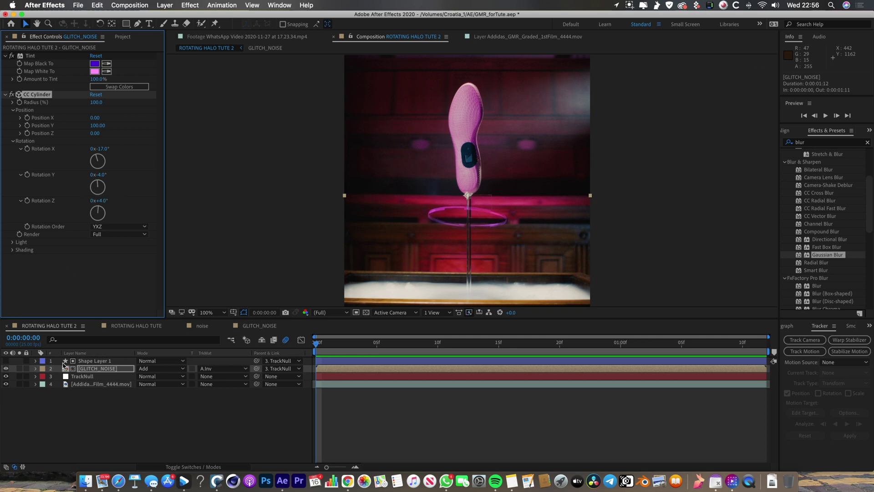
left_click(27, 200, "alt")
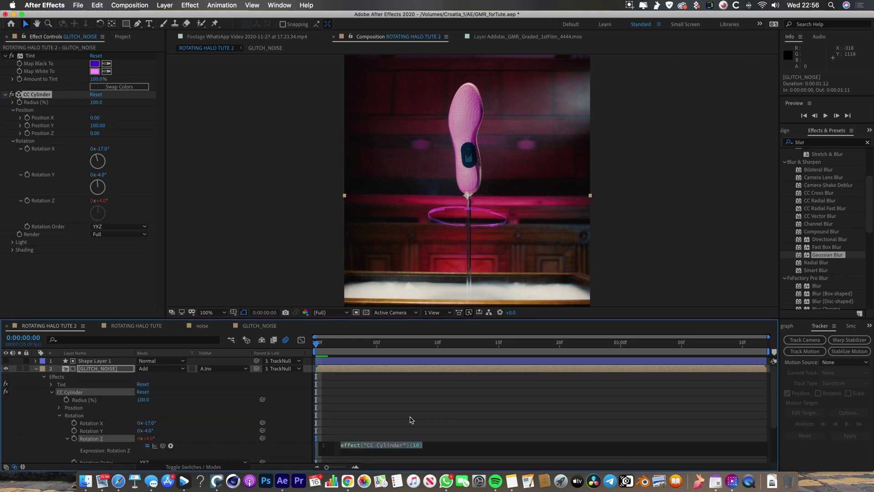
type("wiggle(")
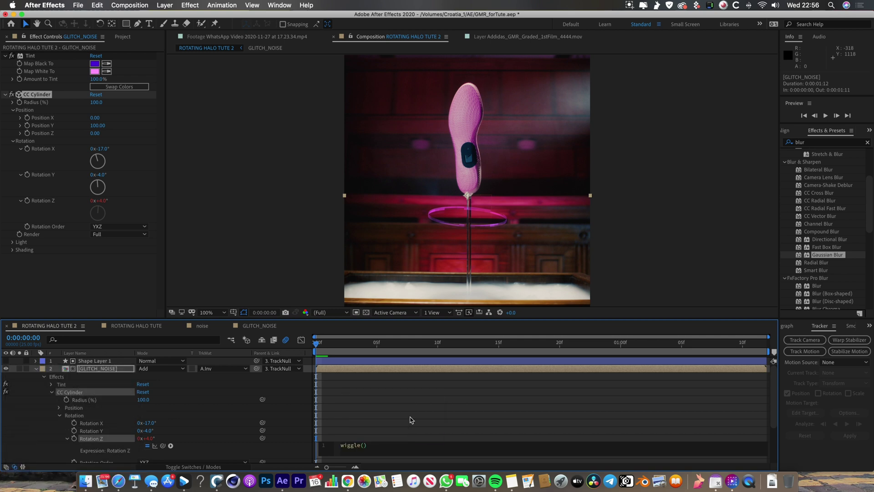
type("1,10")
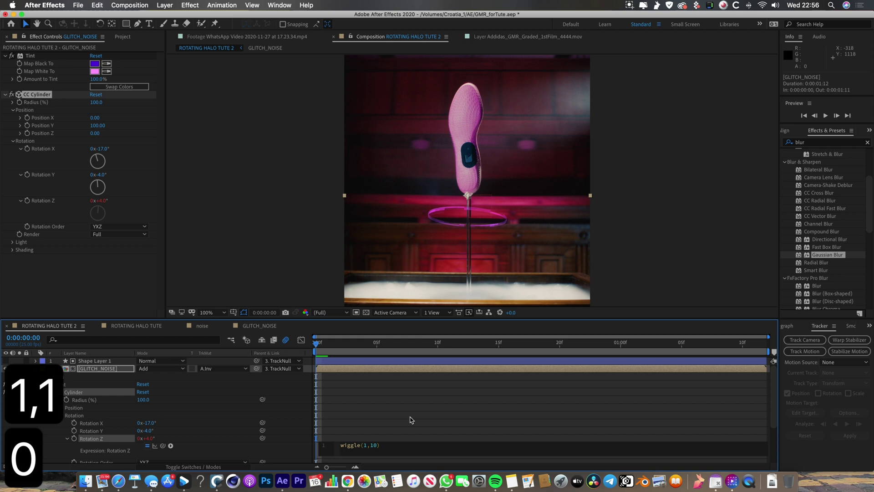
left_click(411, 420)
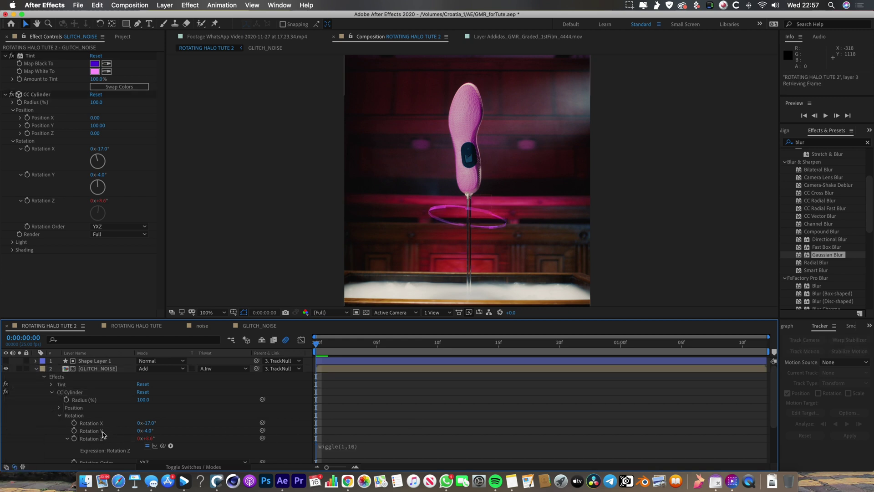
Examine the frequency and amplitude values in the Rotation Z wiggle expression.
left_click(345, 449)
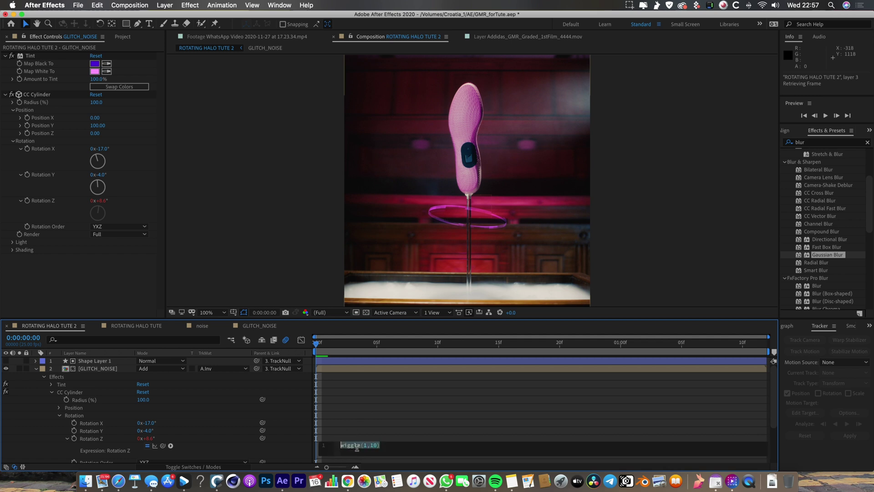
left_click(367, 444)
double_click(365, 444)
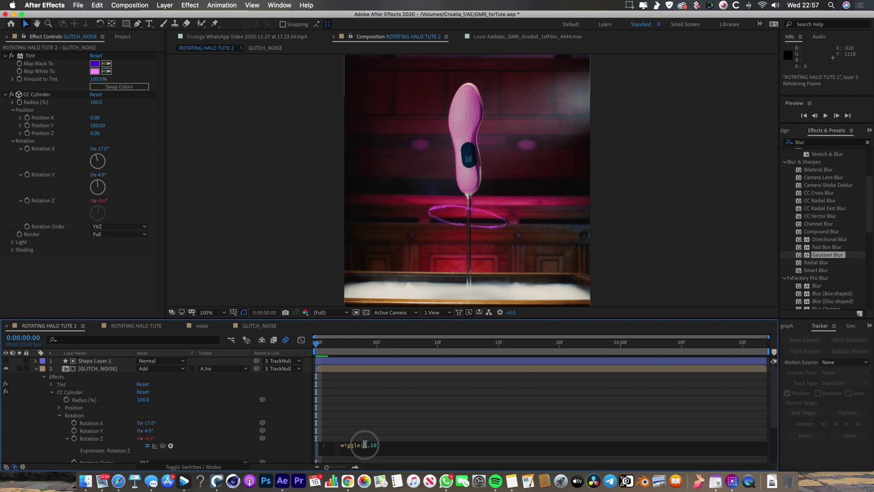
left_click(391, 445)
double_click(372, 445)
right_click(372, 438)
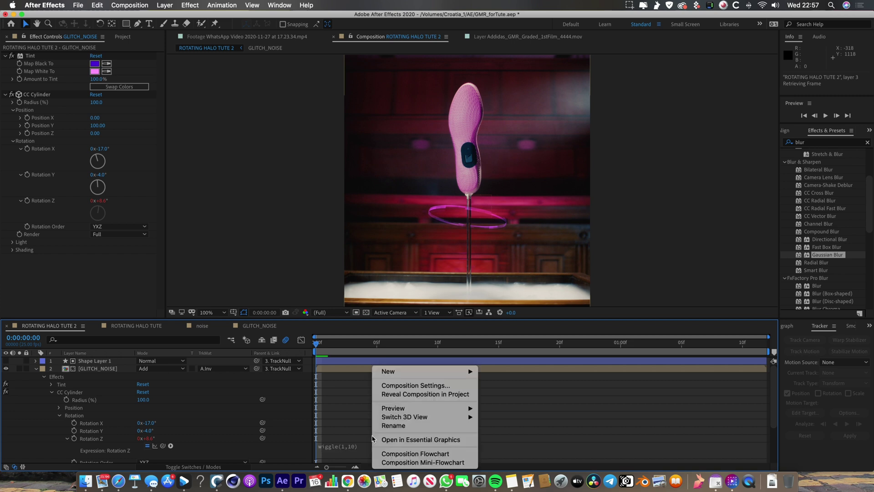
Play back the composition to review the halo's wobble, and collapse the GLITCH_NOISE layer's properties.
left_click(337, 334)
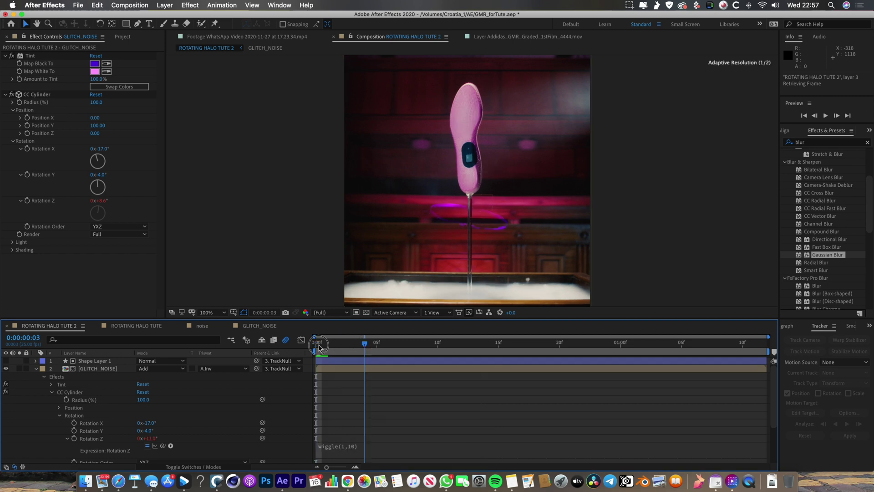
key("space")
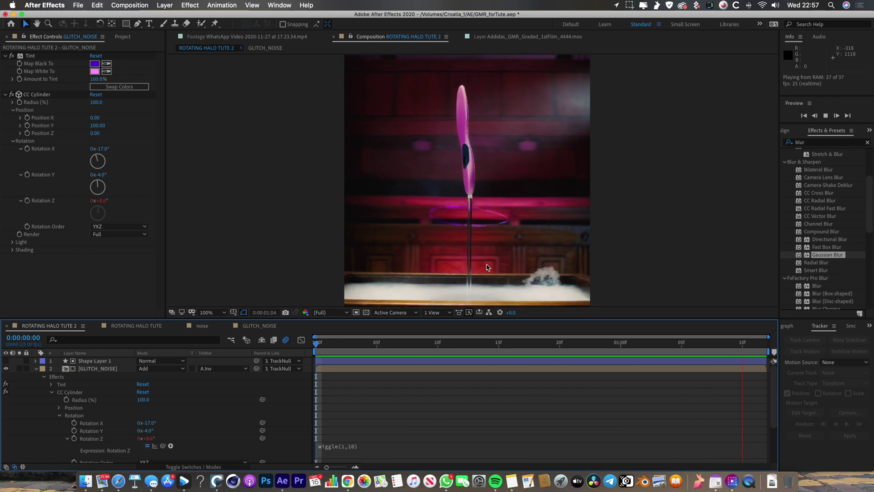
key("u")
key("space")
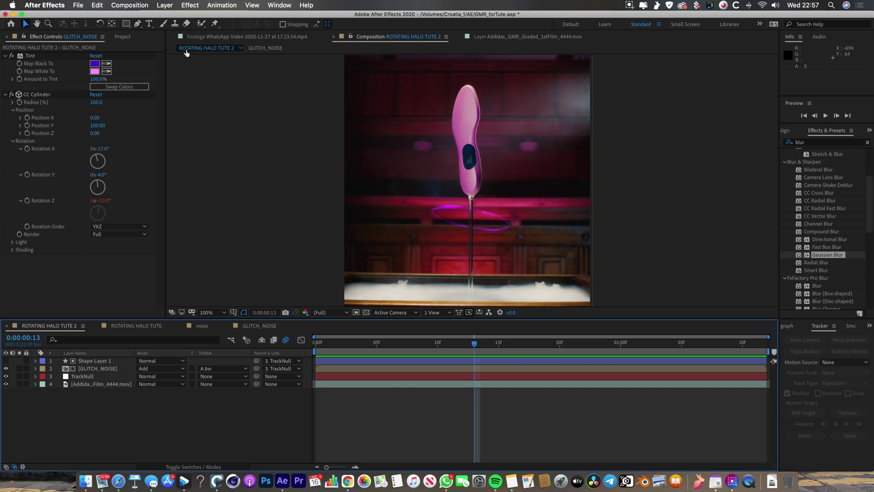
Create a text layer in the halo composition reading "prove it with gmr".
left_click(149, 23)
left_click(438, 198)
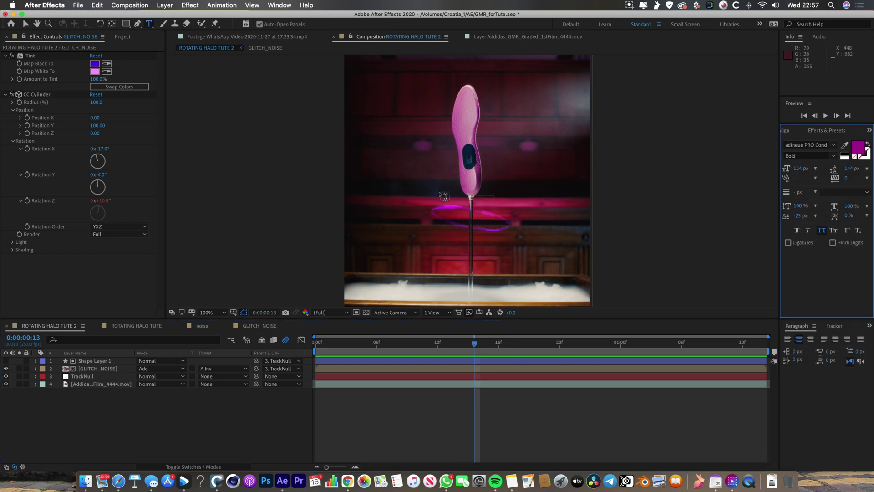
type("pro")
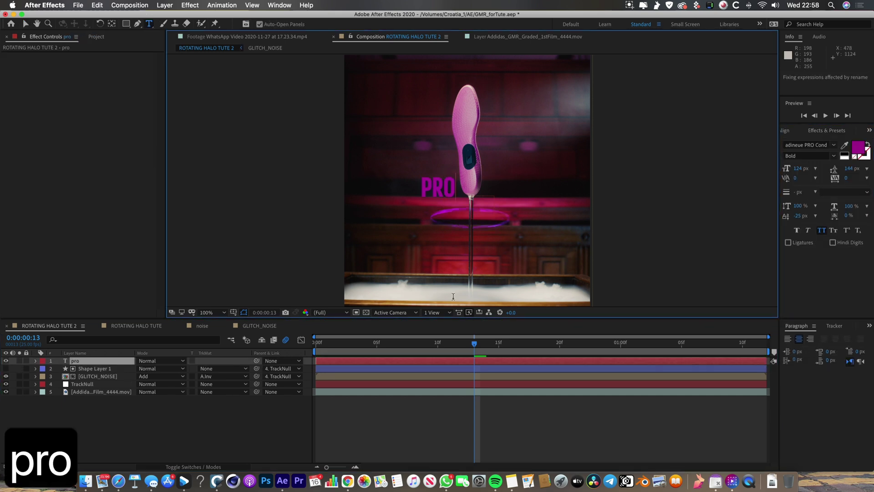
type("ve it with gmr")
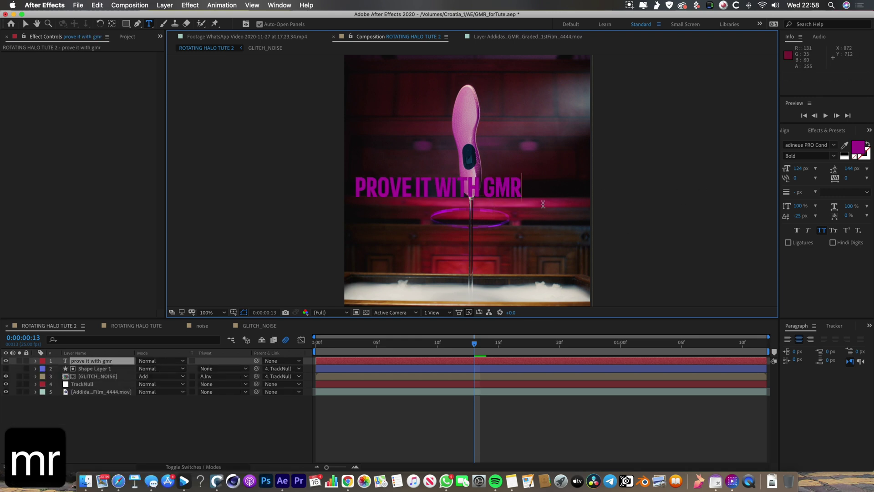
Repeat the phrase within the text layer so it reads "prove it with gmr prove it with gmr".
left_click_drag(522, 186, 290, 186)
key("super+c")
left_click(520, 184)
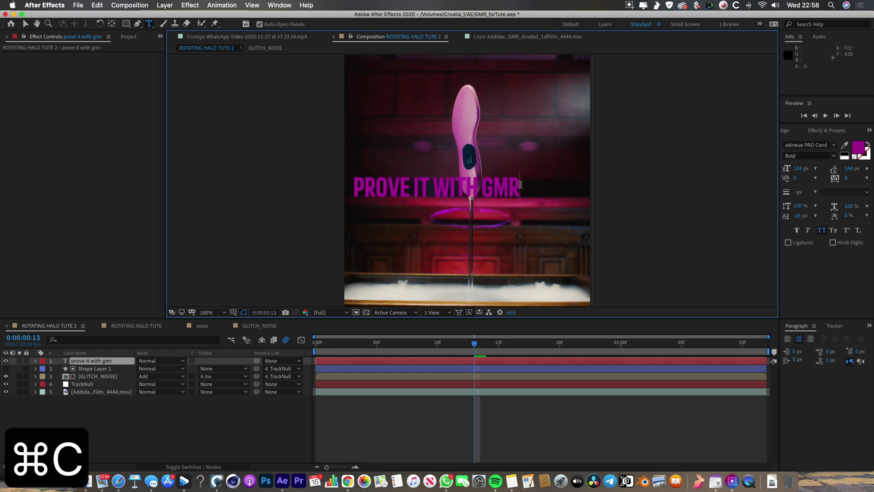
key("super+v")
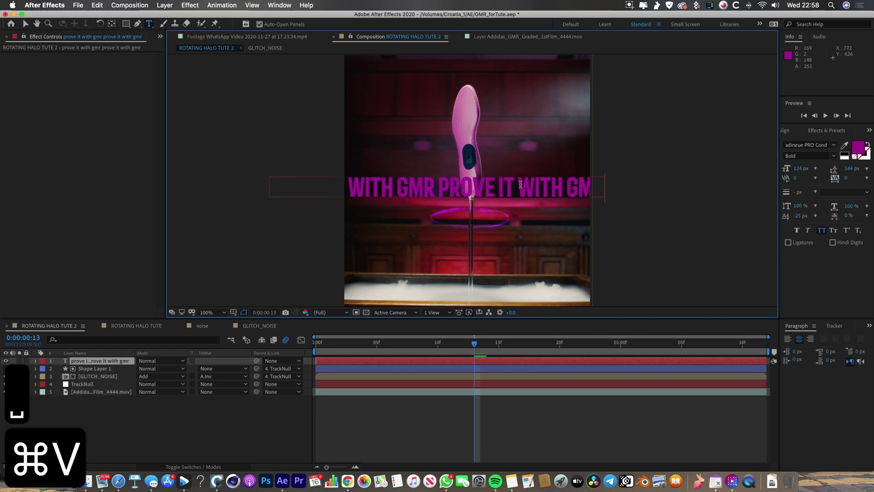
left_click(151, 411)
Centre the repeated text layer horizontally and vertically in the composition.
left_click(122, 362)
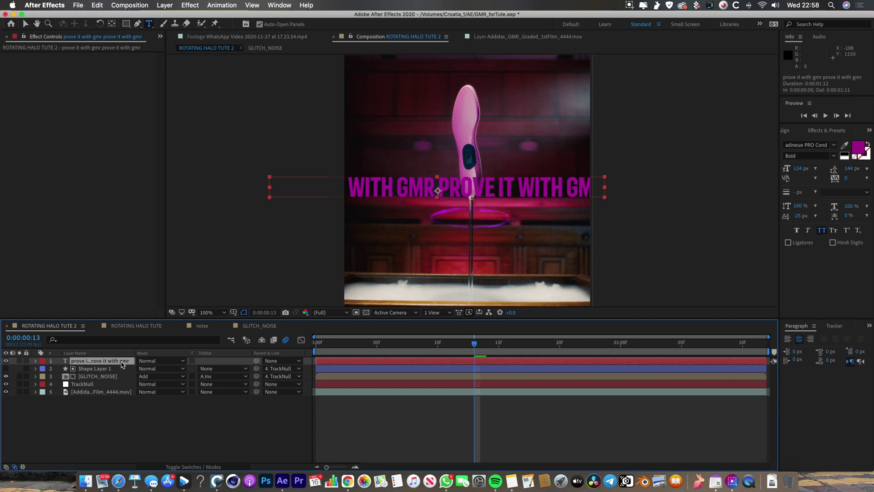
left_click(869, 132)
left_click(828, 139)
left_click(804, 153)
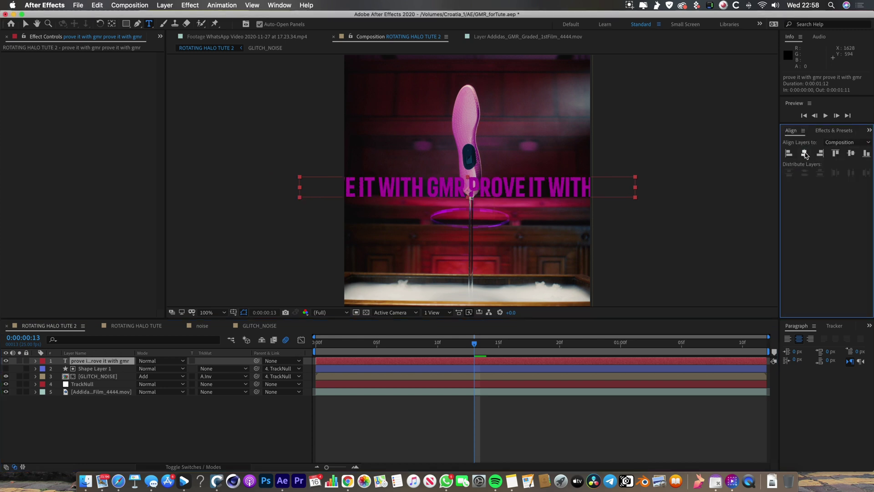
left_click(853, 155)
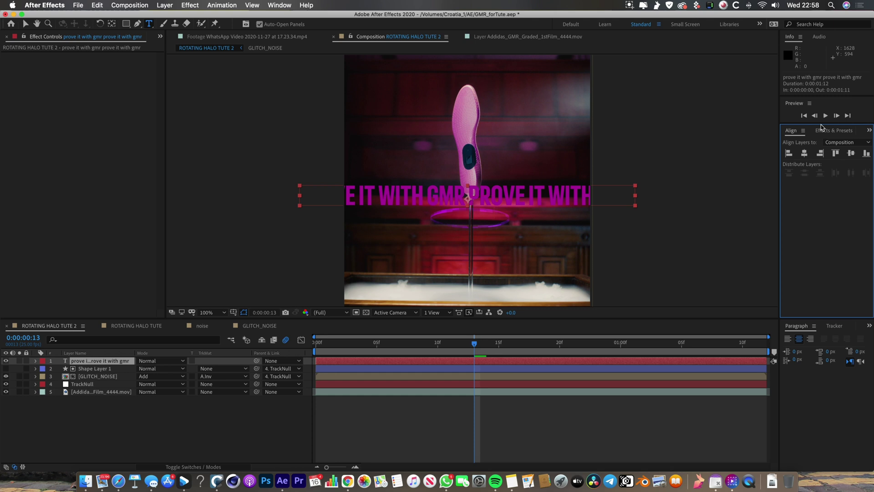
Reduce the text layer's font size to 90 px so the repeated phrase spans the frame width.
left_click(868, 132)
left_click(852, 172)
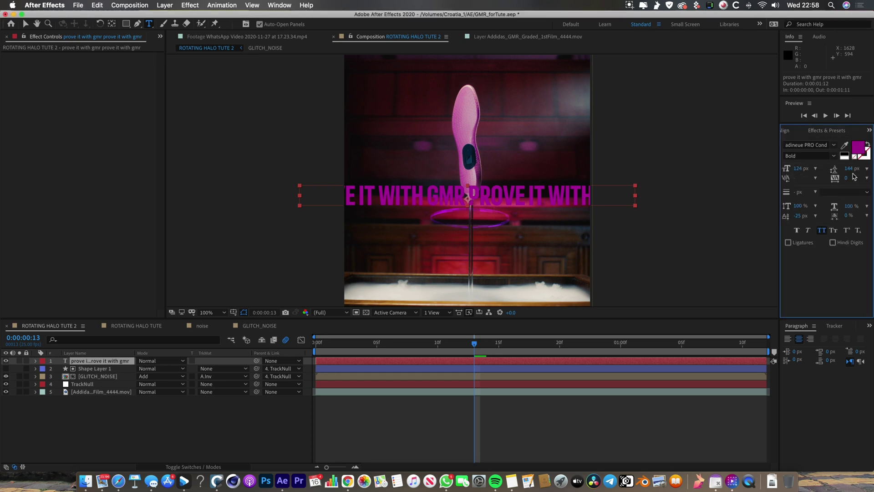
left_click_drag(802, 171, 786, 169)
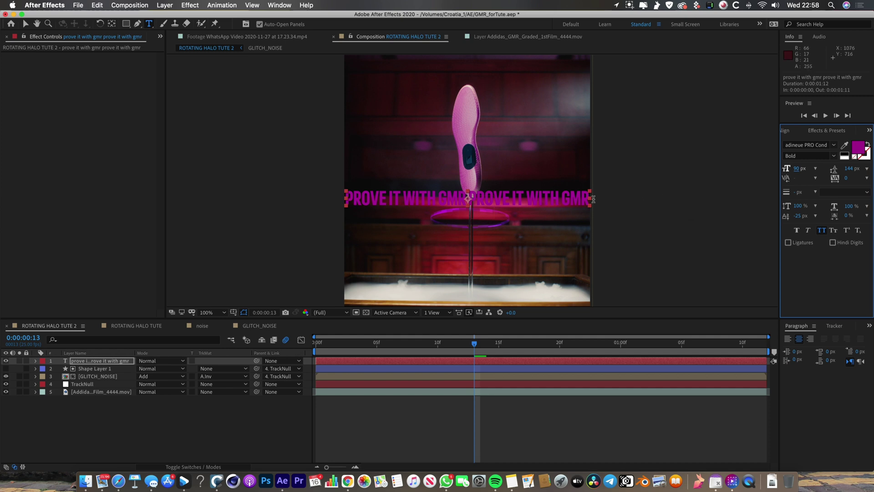
left_click(223, 437)
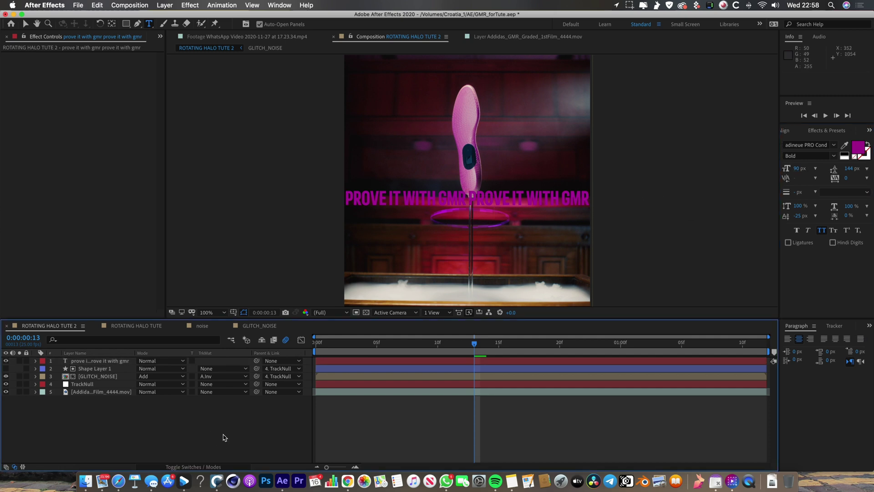
Set the text layer's fill colour to white (FFFFFF) and its font style to Regular.
left_click(82, 361)
left_click(857, 148)
type("ffffff")
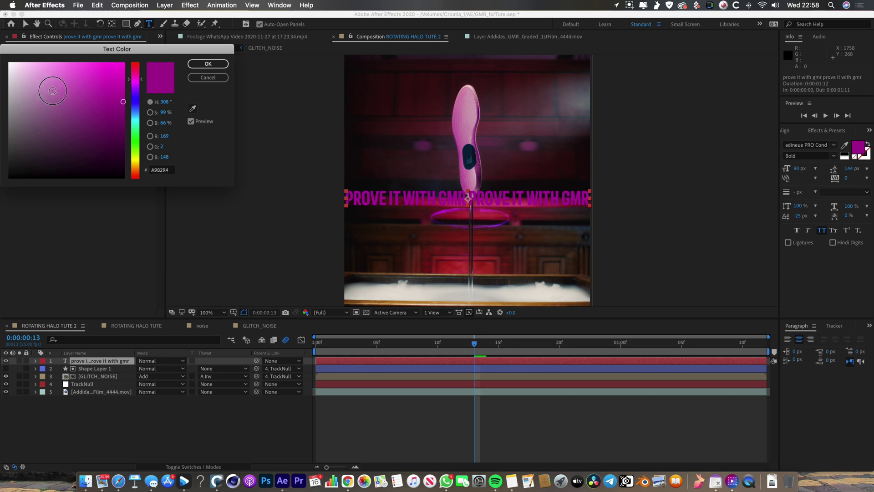
key("Return")
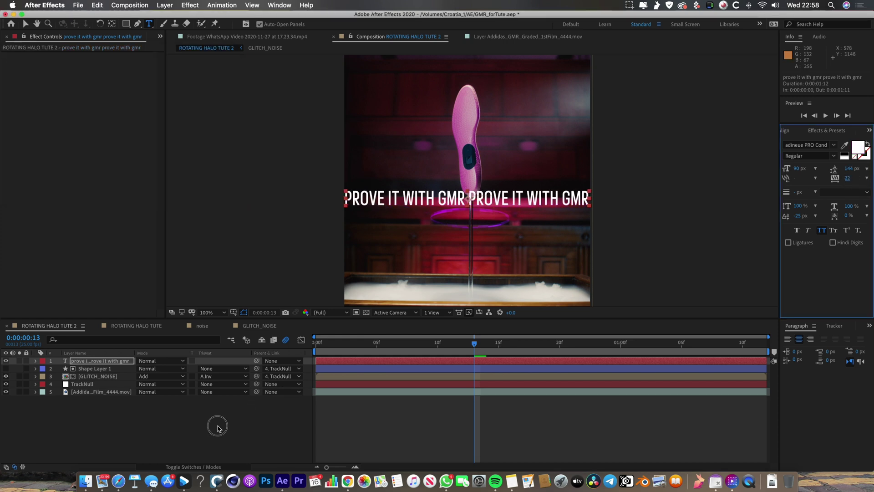
Apply the CC Cylinder effect to the repeated text layer.
left_click(219, 429)
left_click(114, 360)
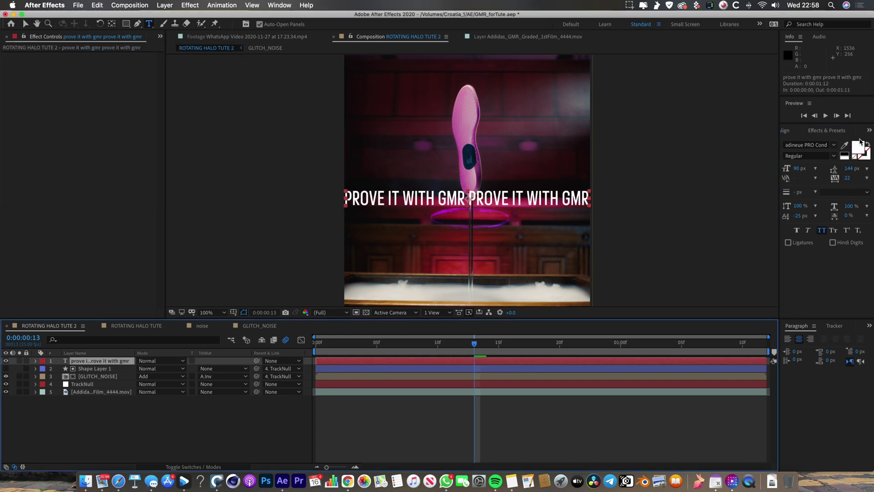
left_click(835, 131)
left_click(819, 142)
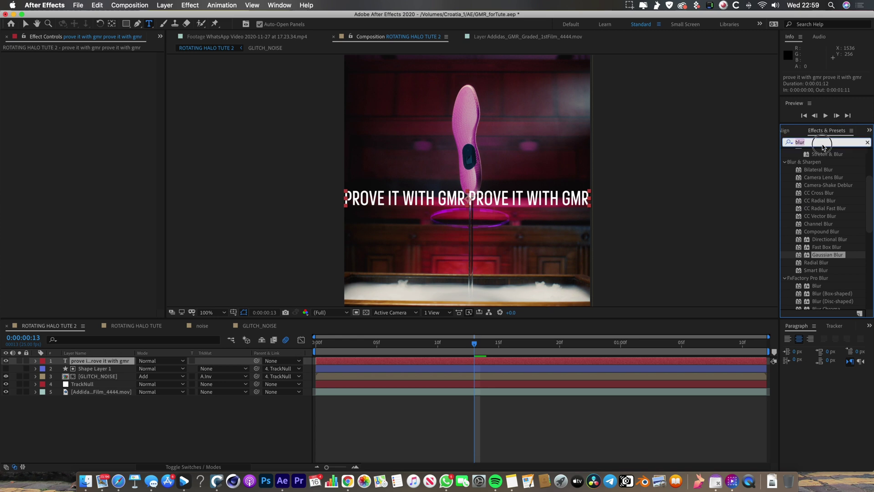
type("cc cy")
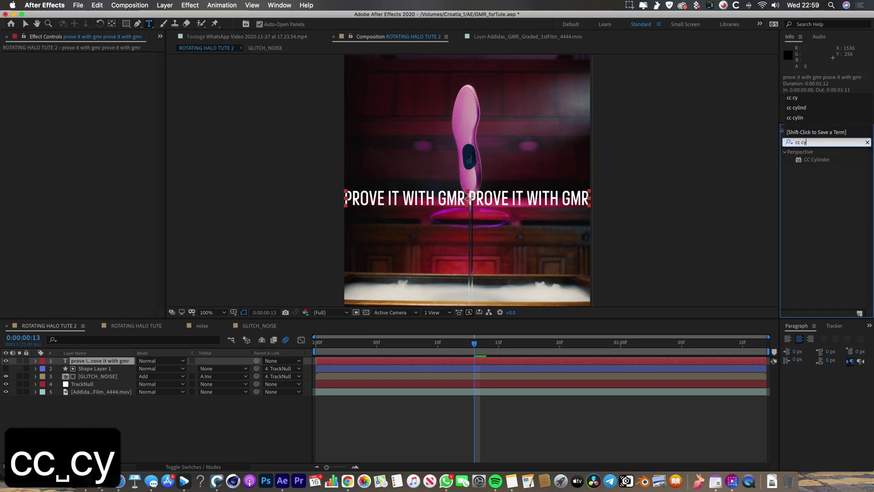
left_click_drag(816, 159, 461, 365)
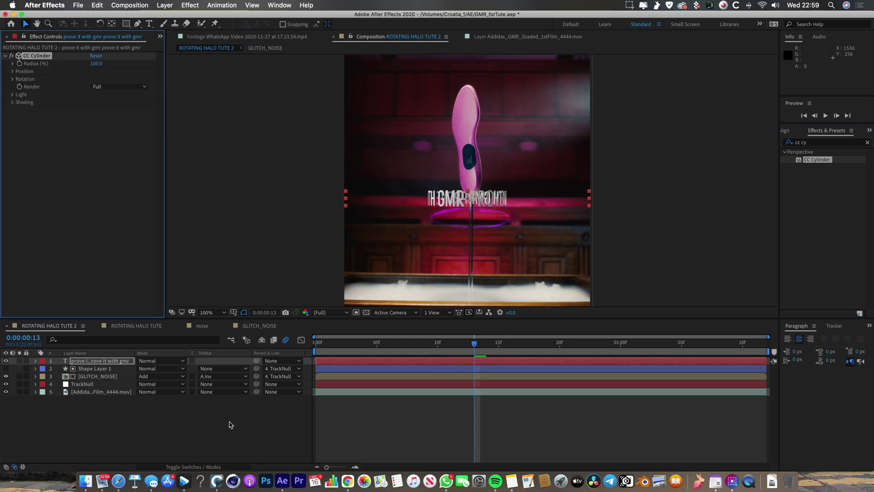
Go to the first frame, place the text layer directly below GLITCH_NOISE, and toggle GLITCH_NOISE's visibility off and on to check it.
key("super+Down")
key("super+Down")
key("Home")
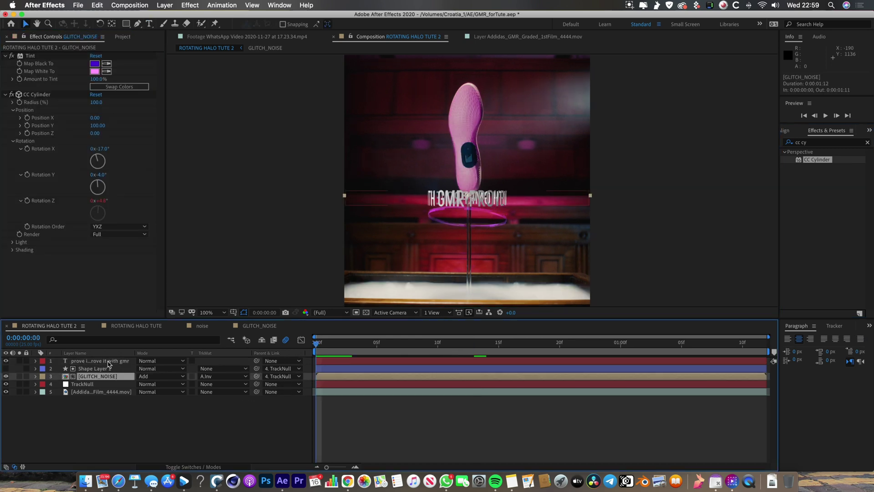
left_click_drag(108, 363, 80, 377)
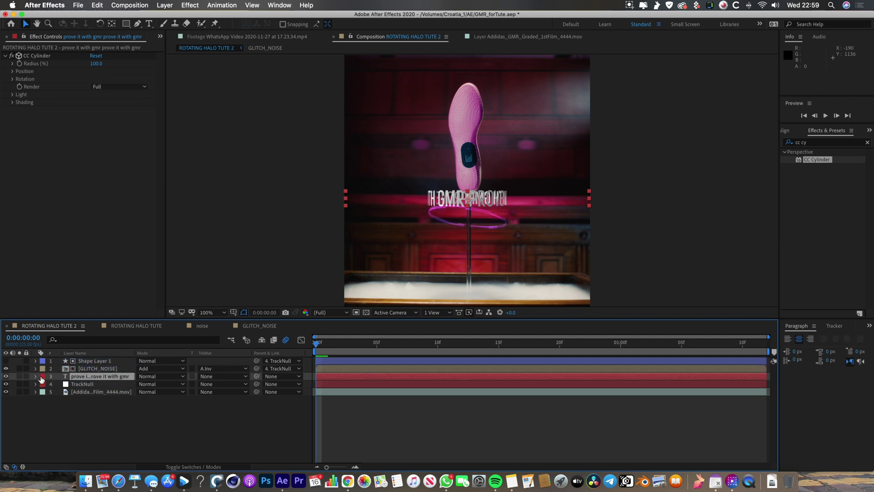
left_click(103, 369)
left_click(6, 368)
left_click(6, 368)
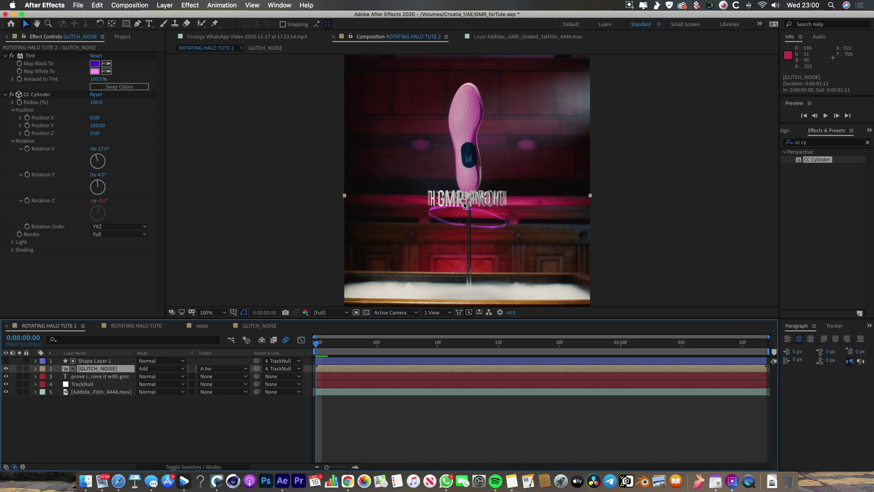
Enlarge the timeline and reveal the CC Cylinder properties of both GLITCH_NOISE and the text layer.
left_click(36, 376)
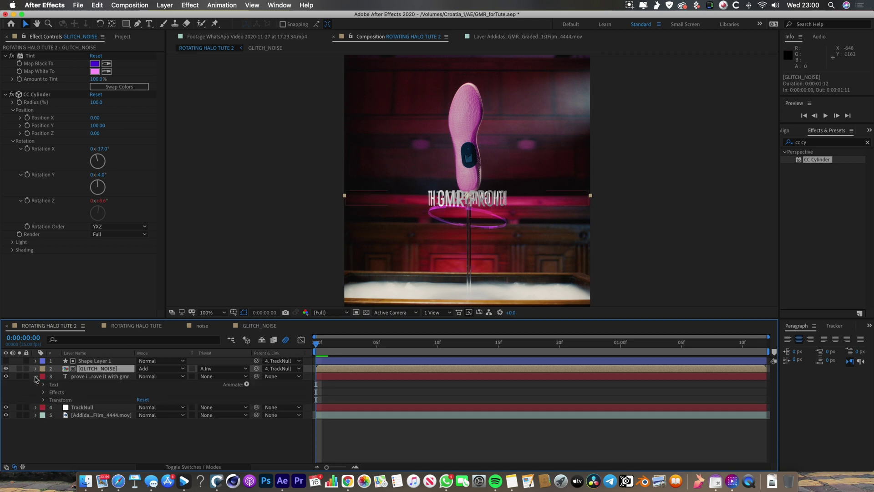
left_click(35, 368)
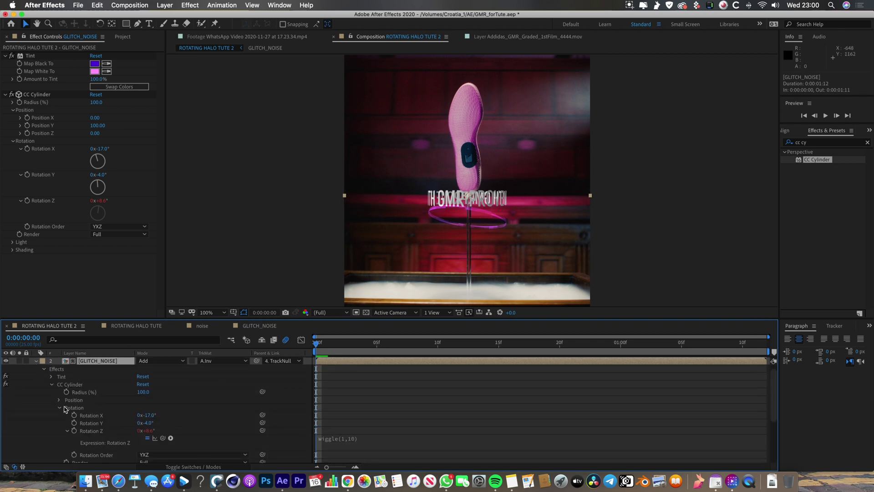
scroll(72, 373, "down", 3)
left_click_drag(77, 320, 83, 214)
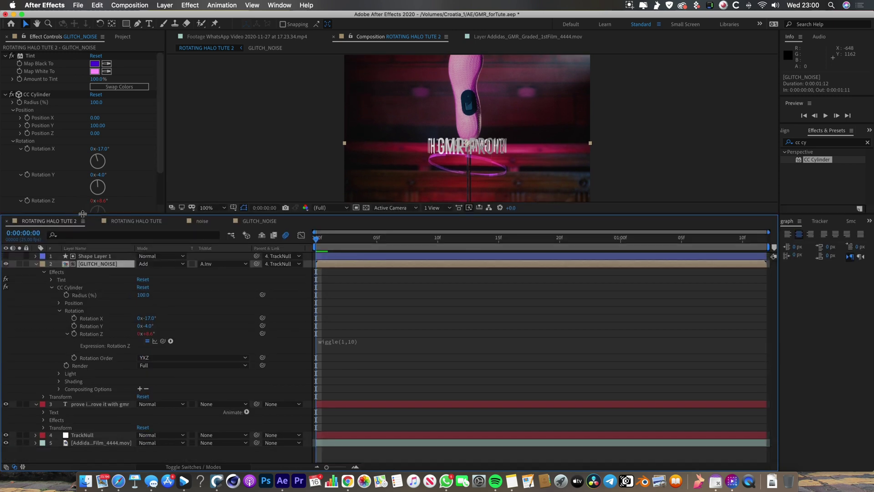
left_click(76, 288)
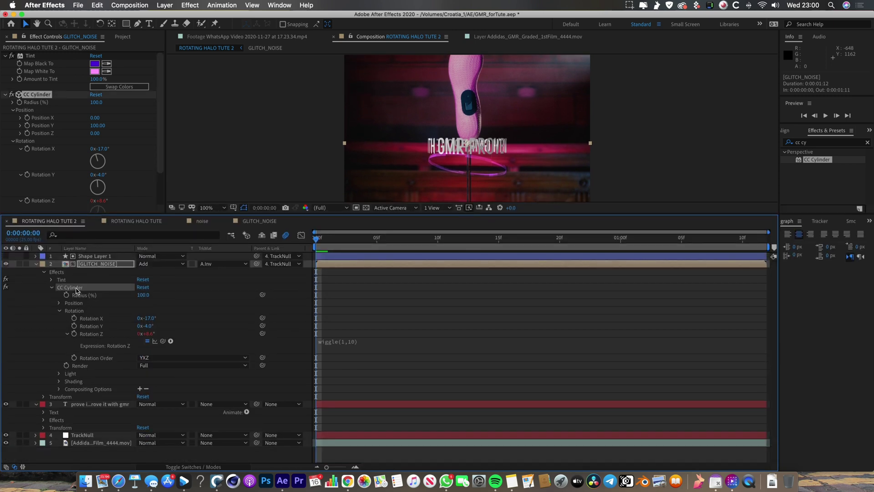
left_click(43, 420)
left_click(51, 428)
scroll(55, 429, "down", 1)
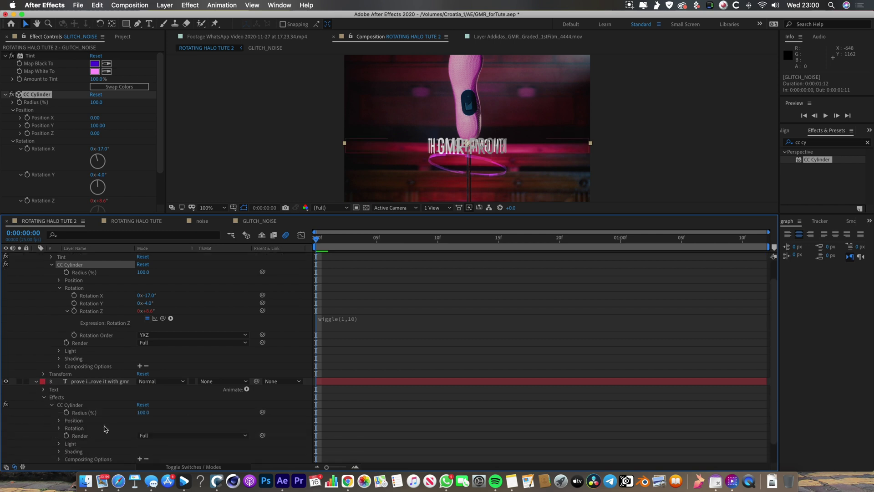
Link Position X, Y and Z of the text layer's CC Cylinder to the matching position properties of GLITCH_NOISE's CC Cylinder.
left_click(59, 420)
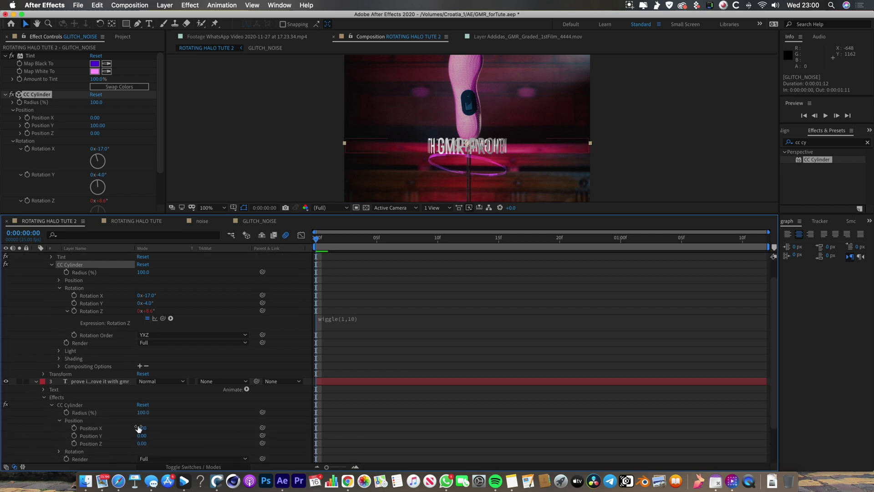
left_click_drag(262, 427, 204, 404)
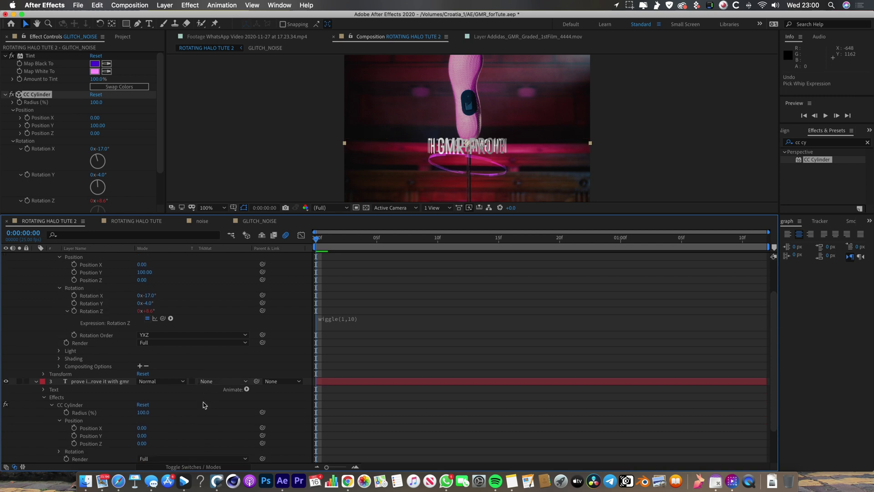
left_click(263, 428)
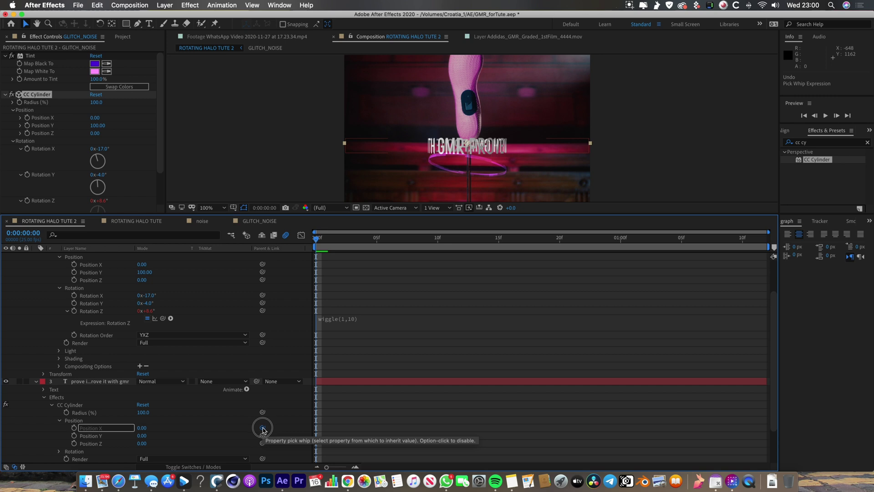
left_click_drag(263, 428, 114, 266)
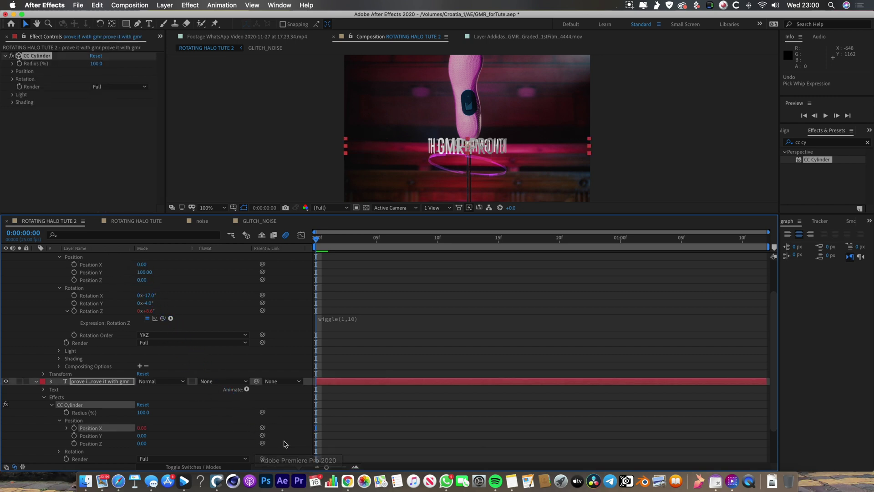
left_click_drag(261, 437, 94, 272)
left_click_drag(262, 442, 114, 311)
Link Rotation X, Y and Z of the text layer's CC Cylinder to the matching rotation properties of GLITCH_NOISE.
left_click(59, 412)
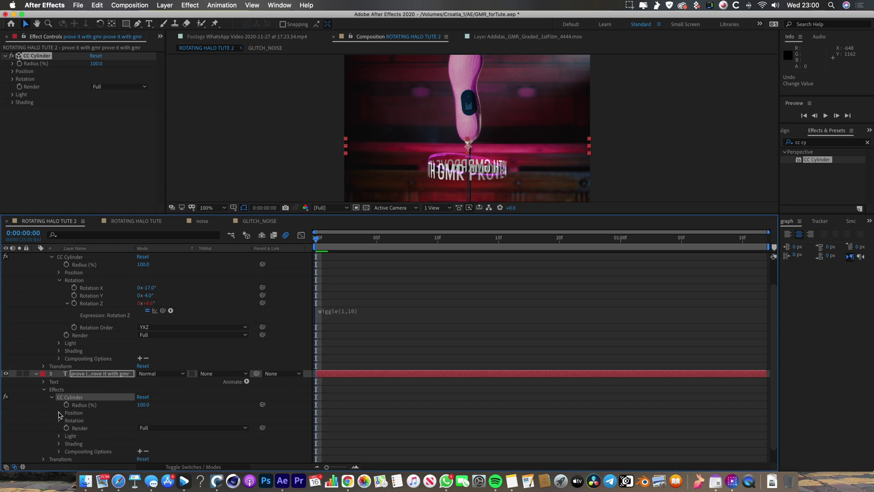
left_click(59, 420)
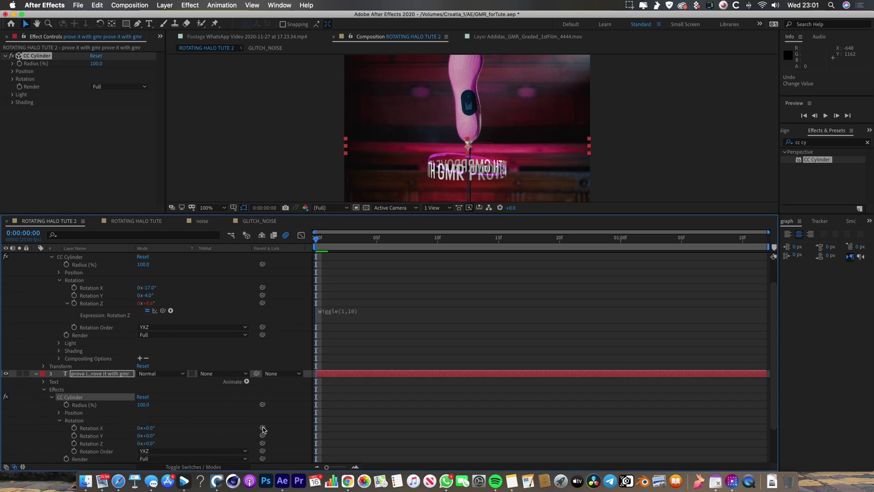
left_click_drag(262, 429, 100, 290)
left_click_drag(263, 435, 117, 295)
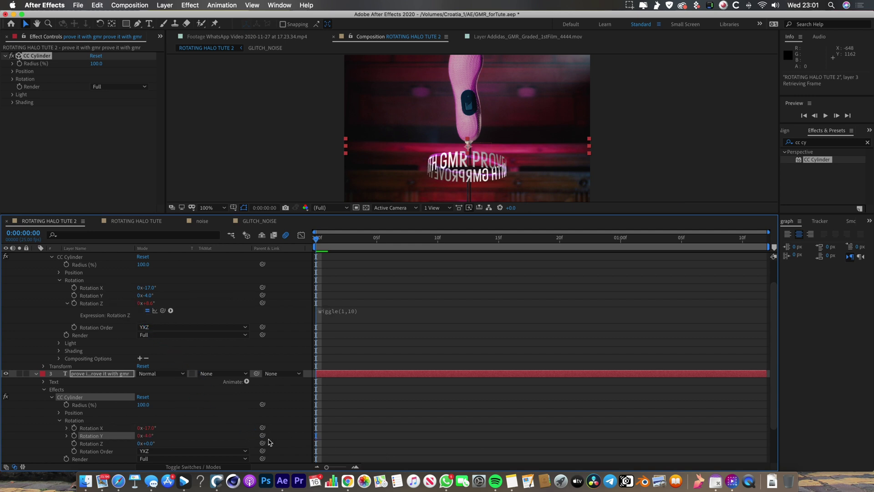
left_click_drag(262, 443, 117, 304)
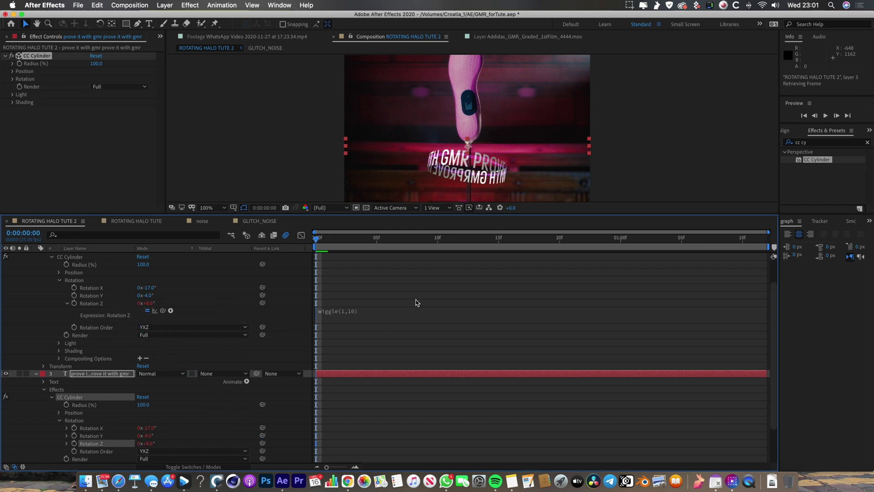
Set GLITCH_NOISE's CC Cylinder Position Y to 120 and collapse the layer's properties.
scroll(26, 334, "up", 2)
scroll(26, 334, "up", 2)
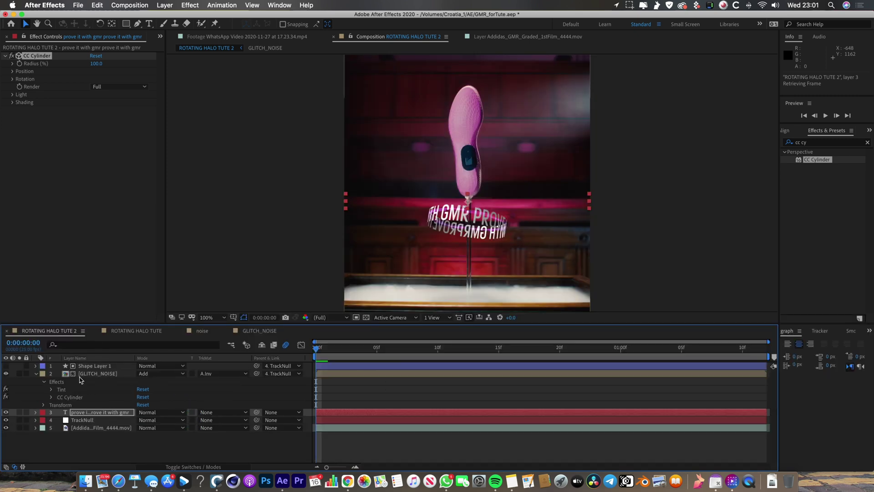
left_click(85, 375)
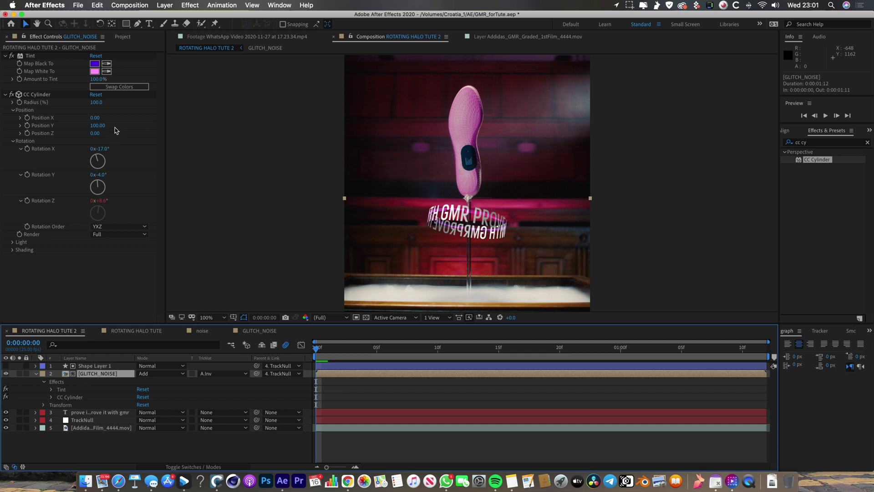
mouse_move(97, 128)
left_mouse_down()
mouse_move(109, 125)
mouse_move(88, 125)
mouse_move(110, 124)
mouse_move(90, 117)
left_mouse_up()
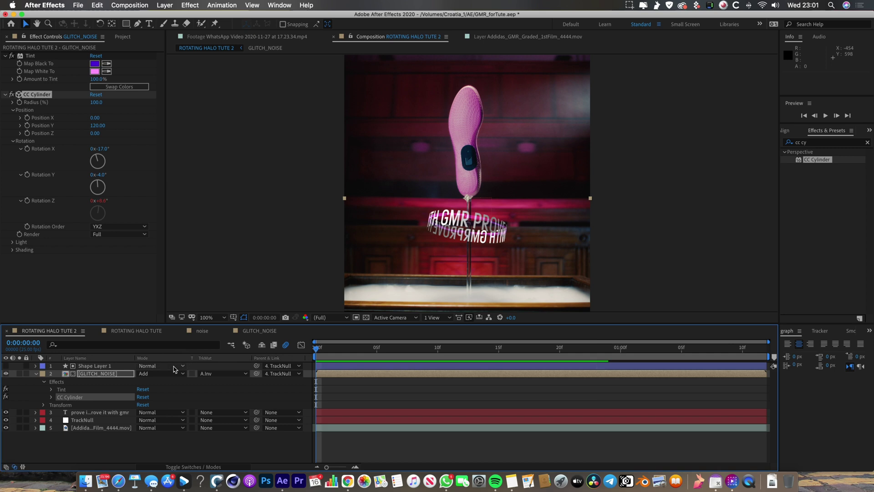
left_click(36, 373)
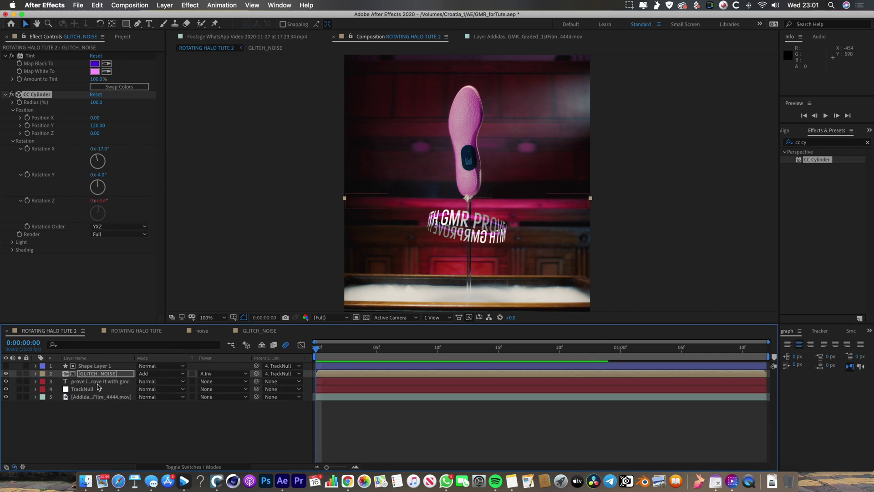
Parent the text layer to TrackNull.
left_click(115, 382)
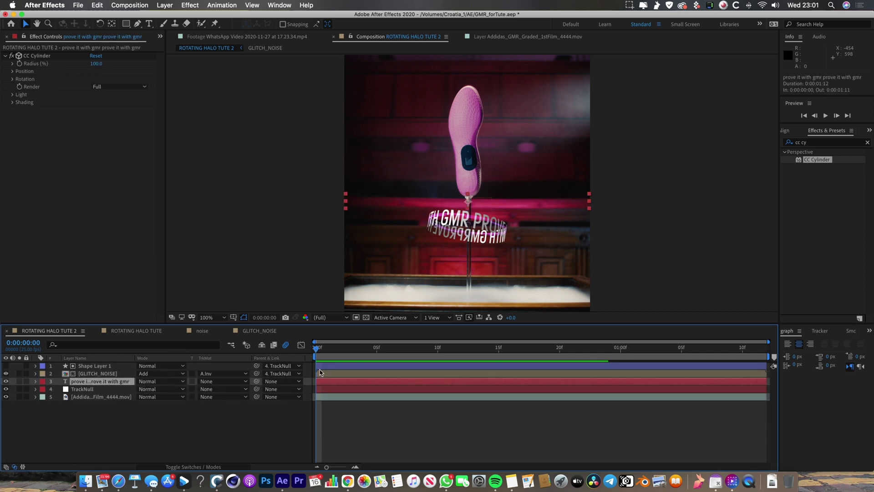
left_click(286, 382)
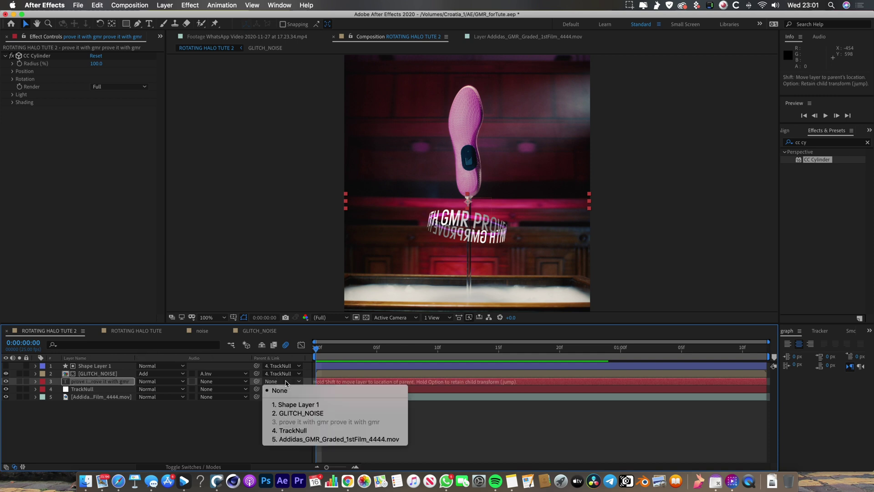
left_click(288, 431)
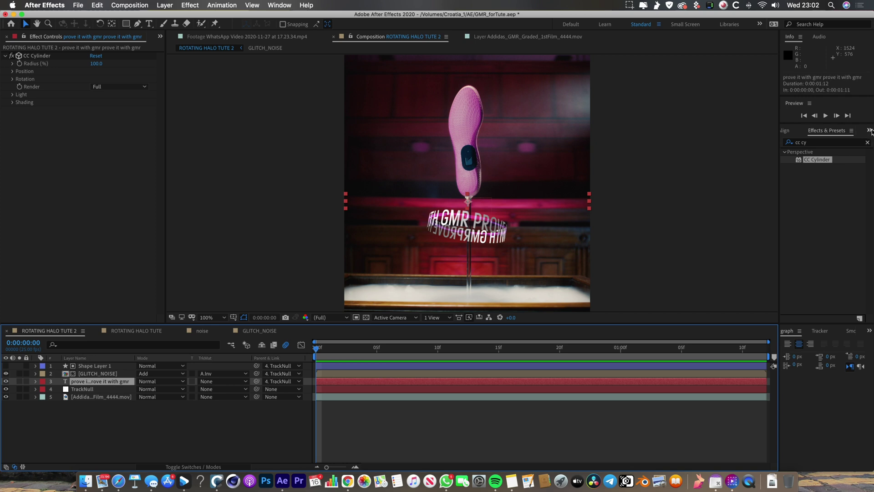
Set the text layer's font size to 50 px and its tracking to 290, and preview the animation.
left_click(869, 131)
left_click(833, 172)
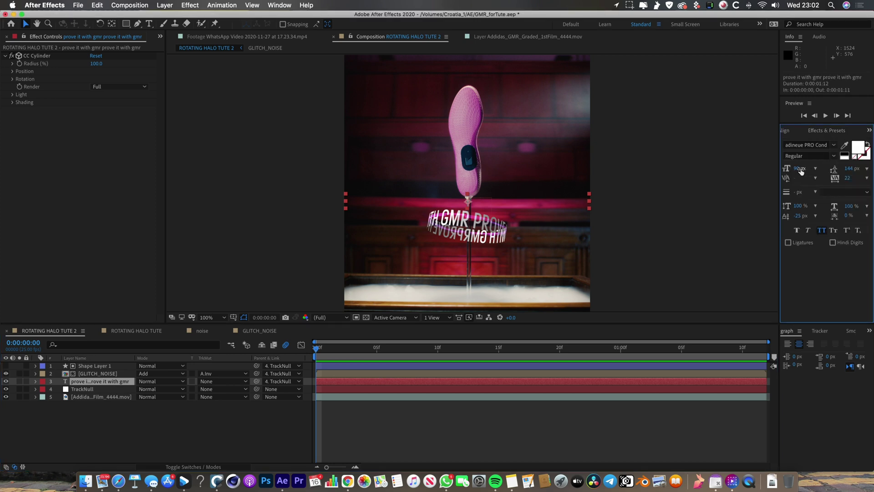
left_click_drag(797, 171, 781, 170)
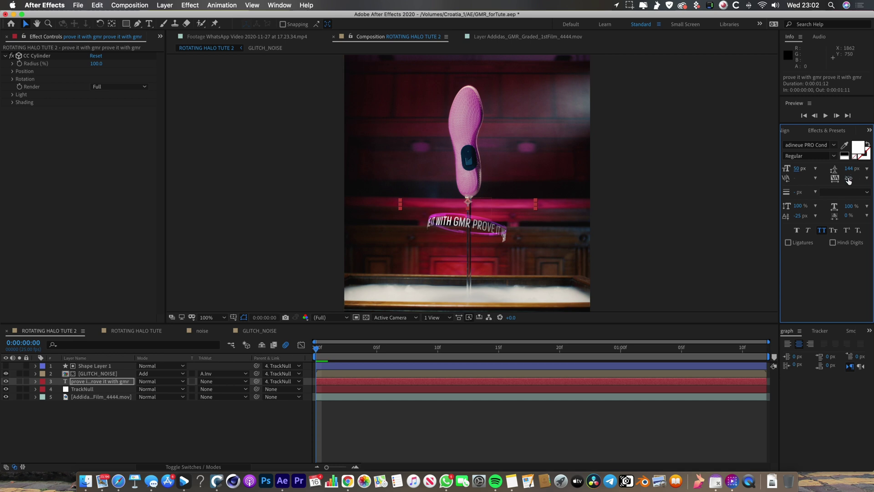
left_click_drag(847, 178, 870, 176)
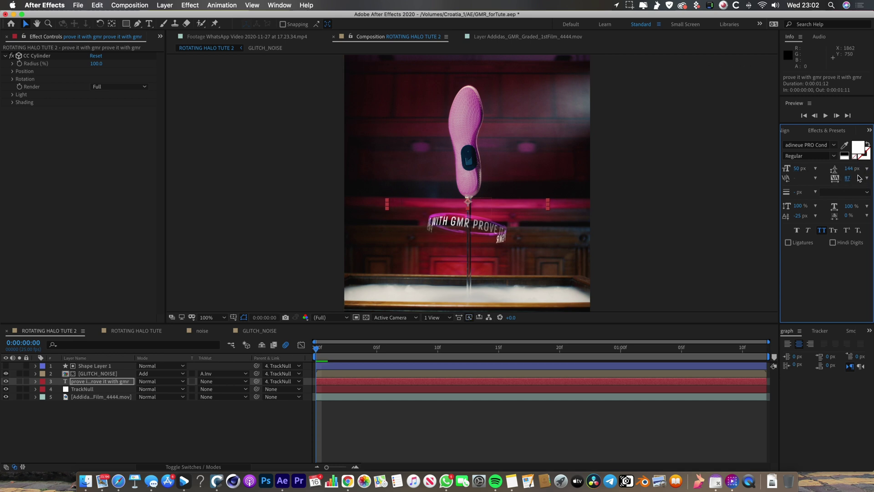
left_click(232, 360)
key("space")
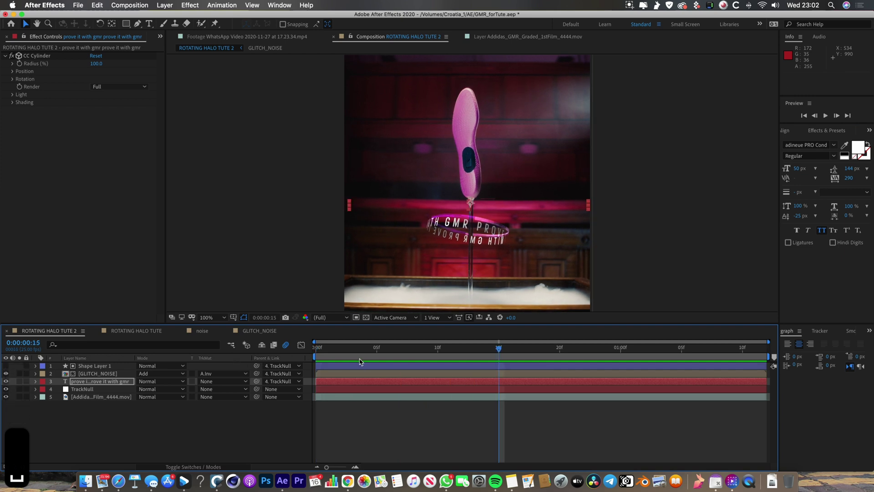
left_click(208, 360)
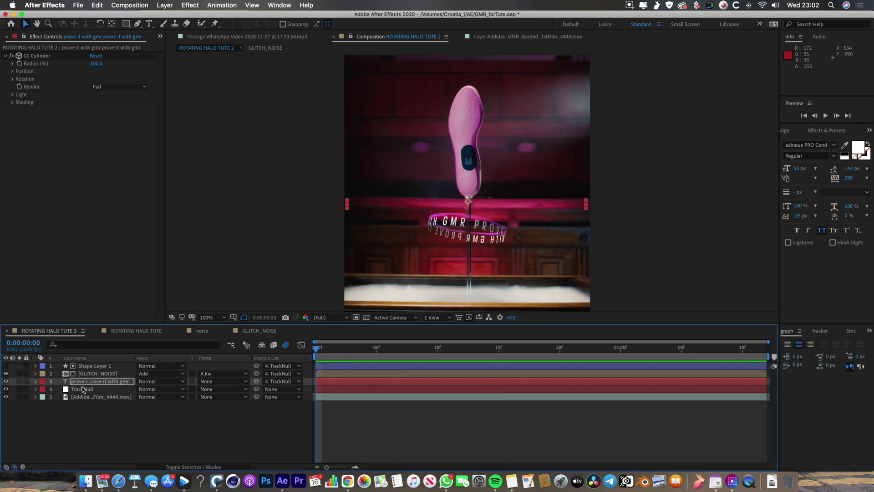
Set the text layer's CC Cylinder radius to 65% and play back the composition.
left_click_drag(95, 66, 84, 65)
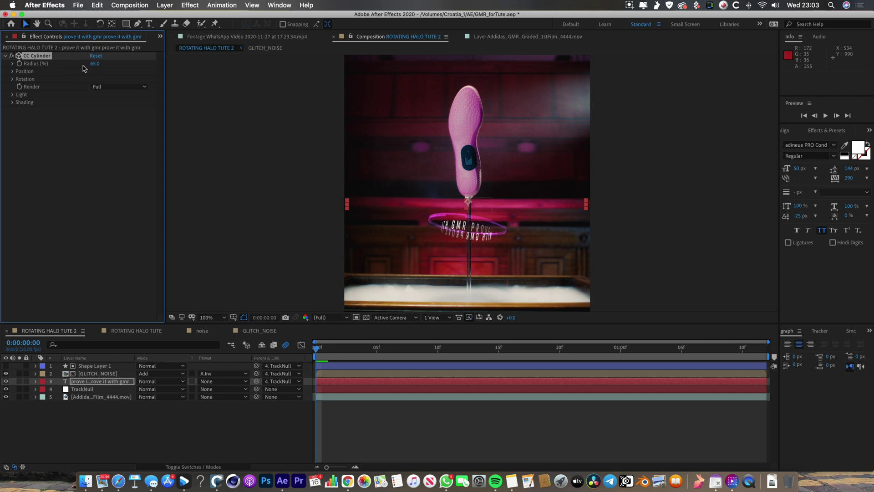
key("space")
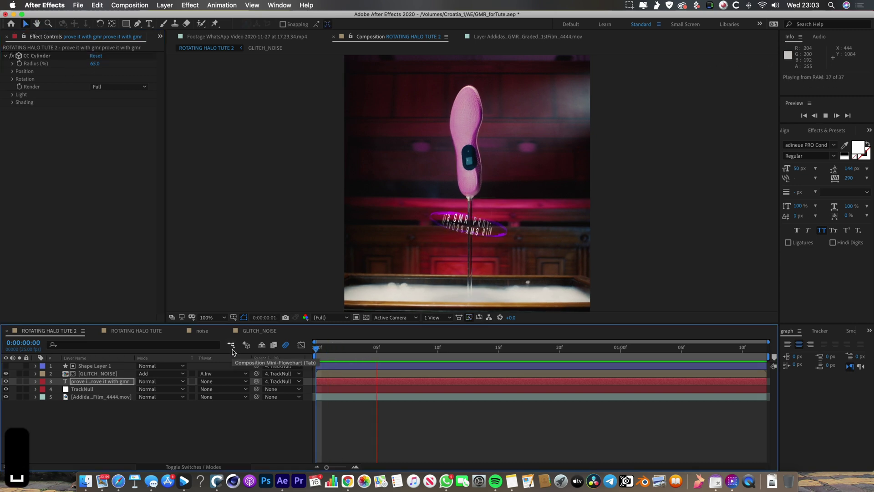
key("space")
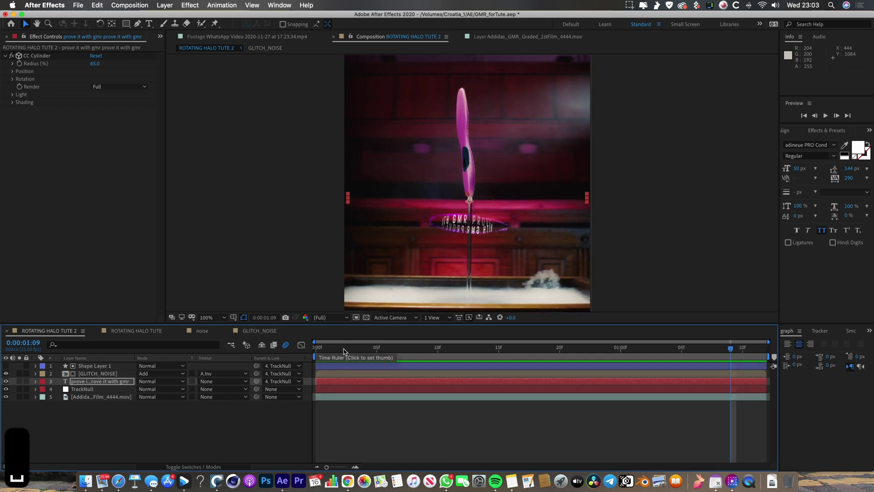
Return to the first frame, reveal the text layer's CC Cylinder Rotation Y in the timeline, and remove its expression.
key("Home")
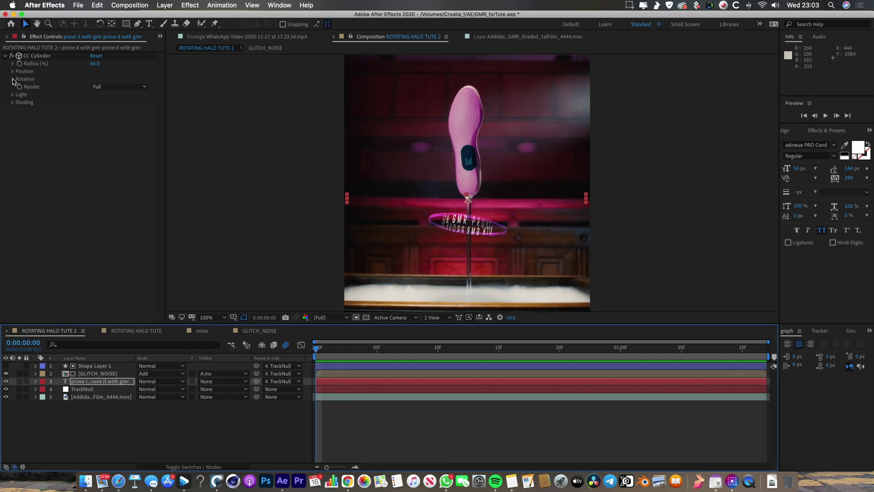
left_click(13, 79)
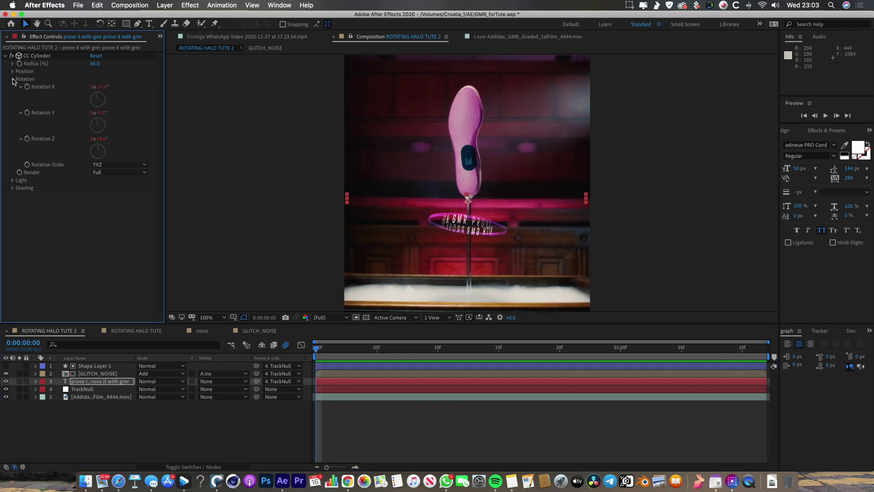
left_click(27, 113)
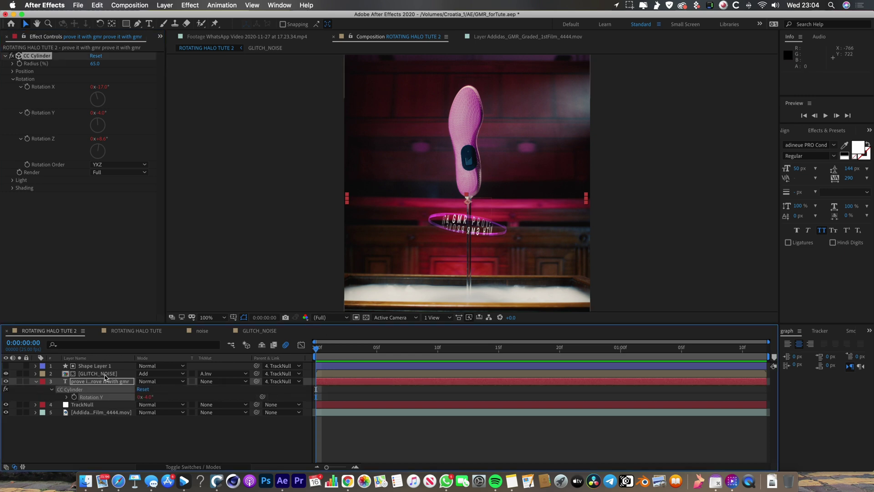
left_click(91, 383)
left_click(89, 397)
left_click(89, 398)
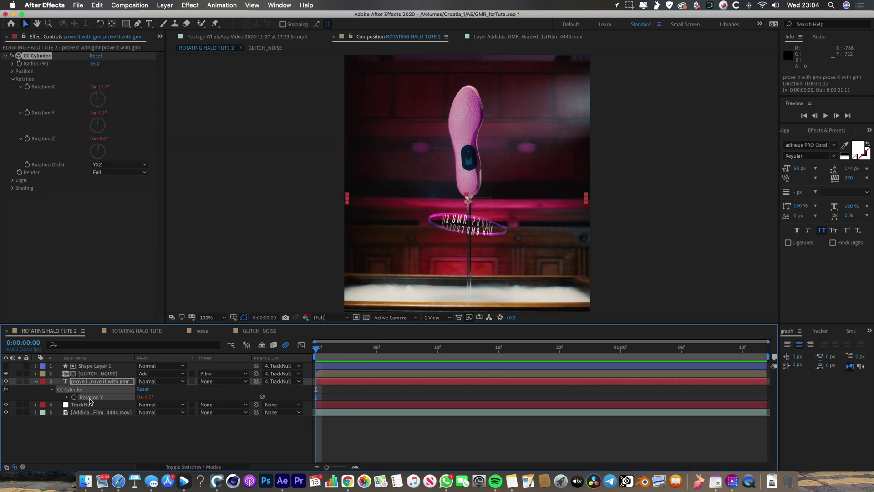
left_click(74, 397, "alt")
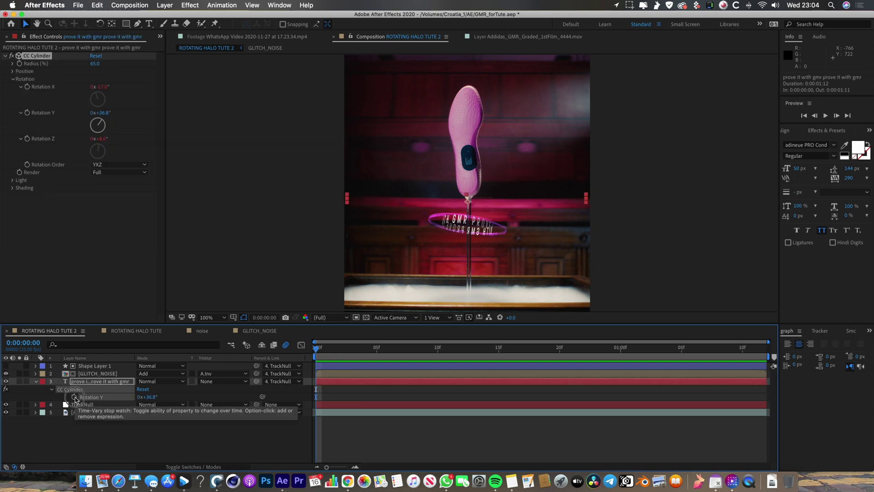
Set the text layer's Rotation Y to 0° and add a keyframe for it at the first frame.
mouse_move(158, 399)
left_mouse_down()
mouse_move(186, 396)
mouse_move(147, 397)
left_mouse_up()
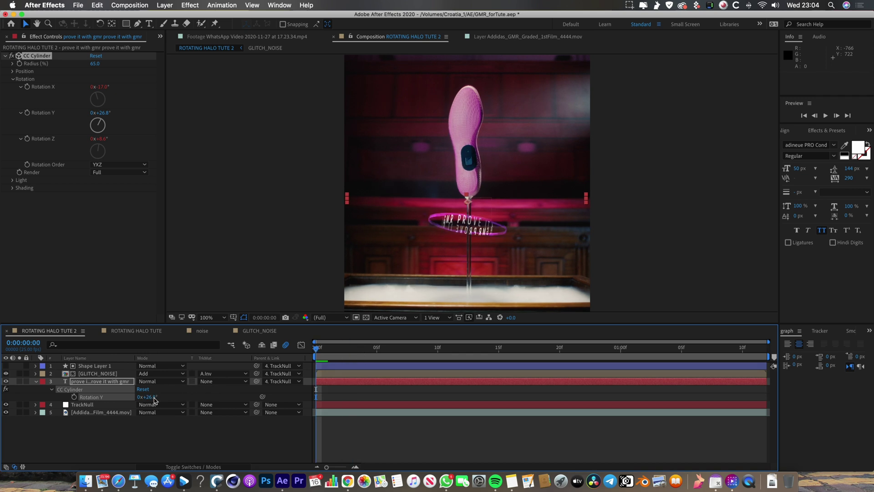
type("0")
key("Return")
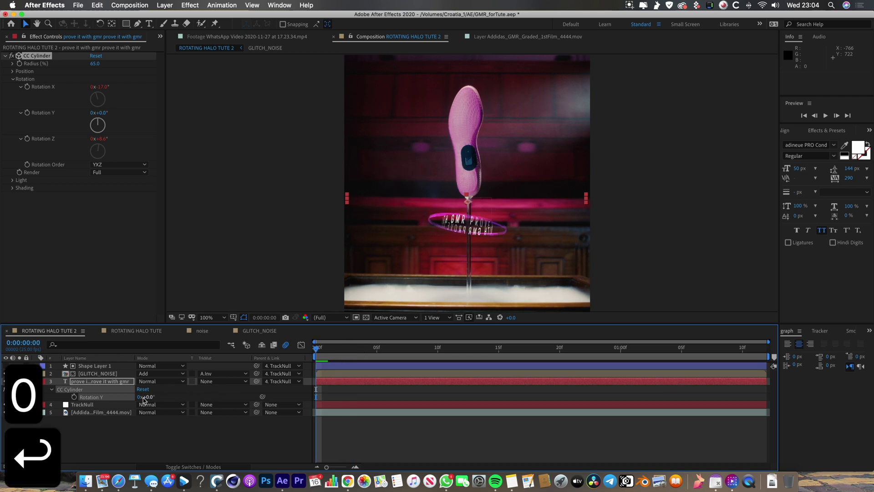
left_click(74, 397)
key("space")
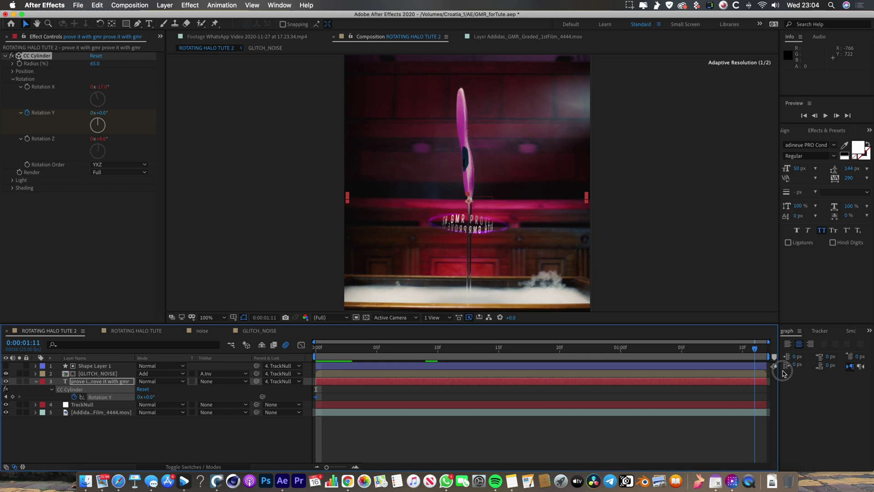
Keyframe the text layer's Rotation Y at 180° at 0:00:01:11 and preview the spin.
left_click(146, 397)
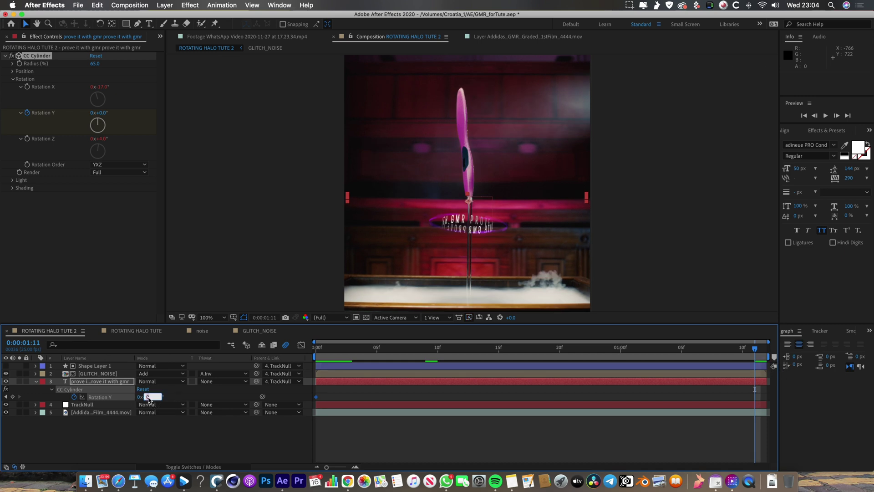
type("160")
key("Return")
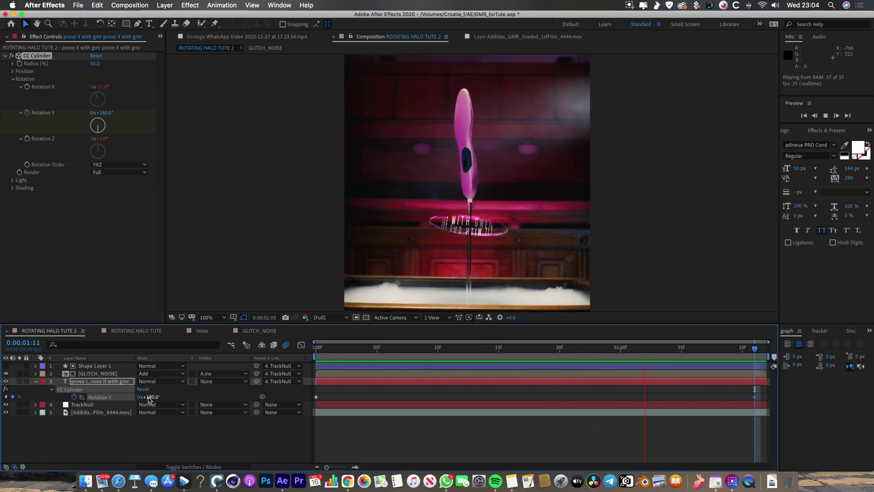
key("space")
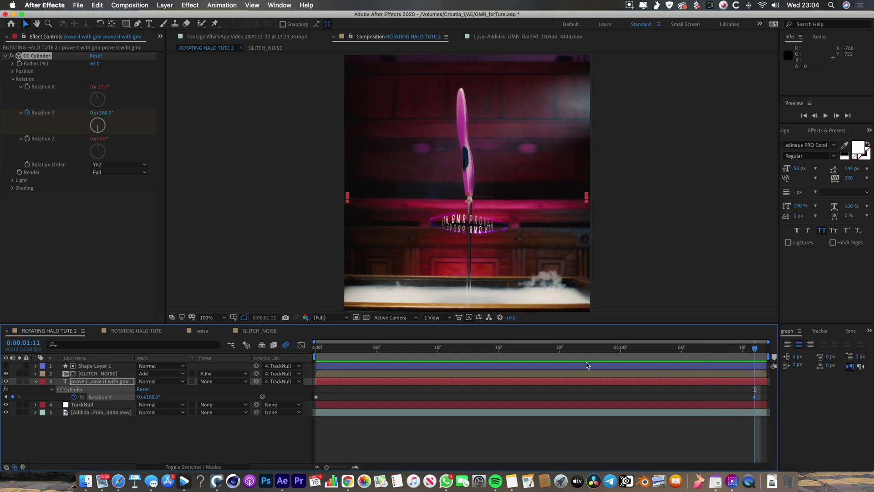
Set the text layer's Rotation Y keyframe at 0:00:01:11 to -180° and preview the rotation direction.
left_click(155, 397)
type("-180")
key("Return")
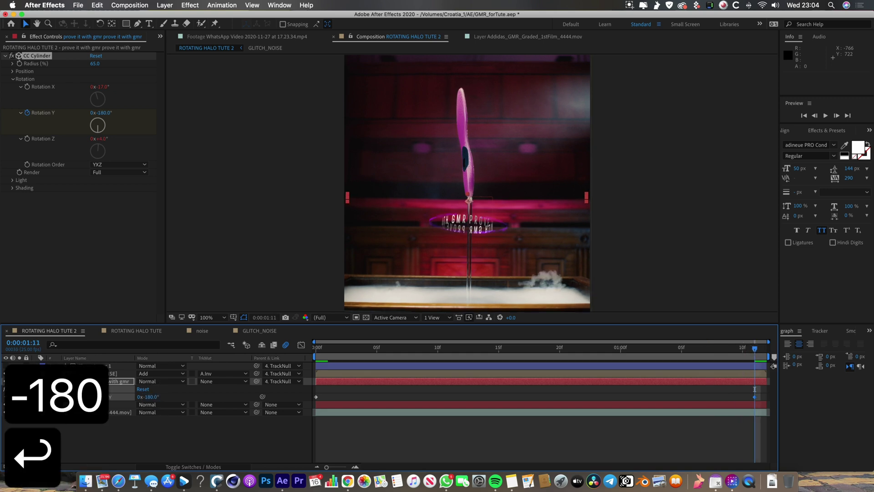
key("space")
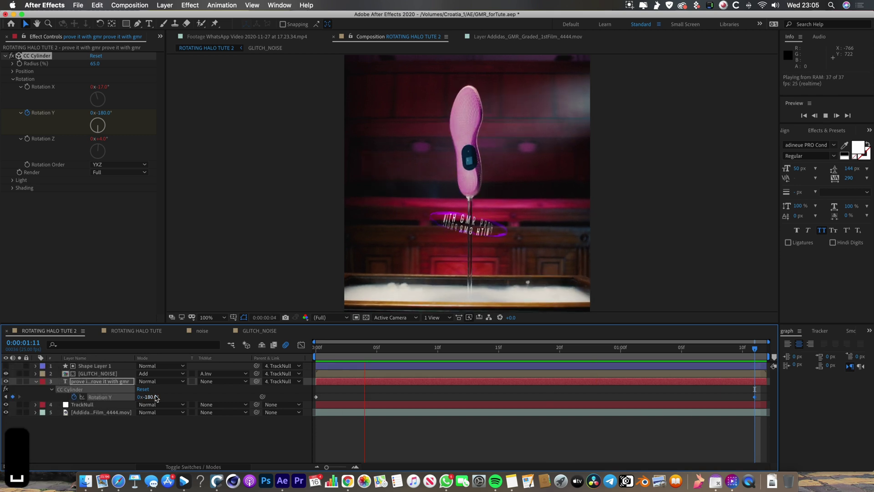
key("space")
left_click_drag(364, 351, 755, 351)
Change the expression on GLITCH_NOISE's CC Cylinder Rotation Z to wiggle(1,5) and preview the motion.
left_click(113, 373)
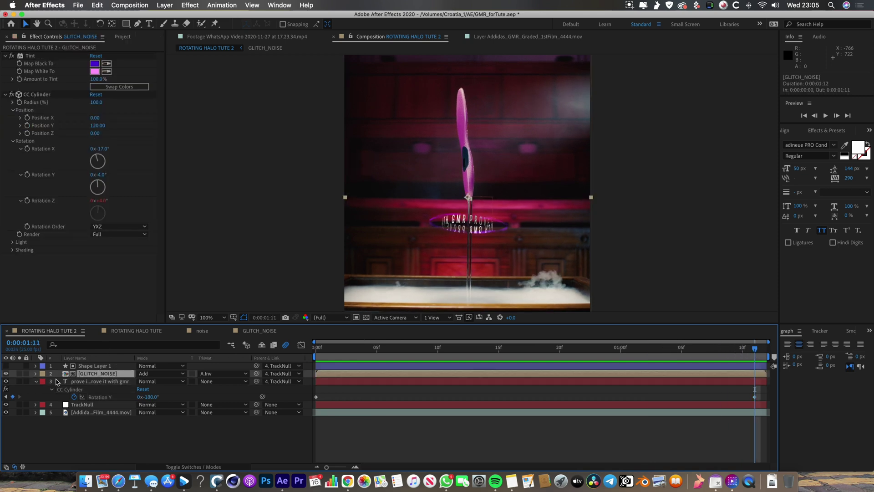
left_click(36, 373)
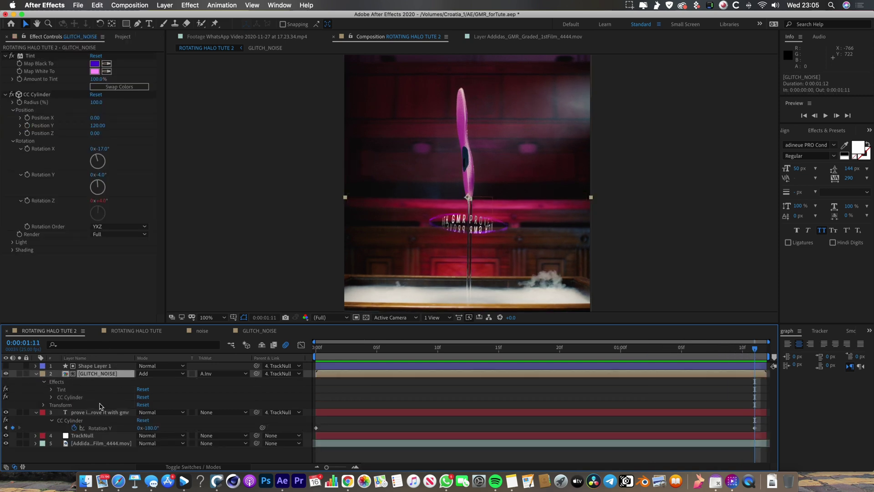
left_click(51, 397)
left_click(101, 412)
left_click(353, 421)
left_click(375, 419)
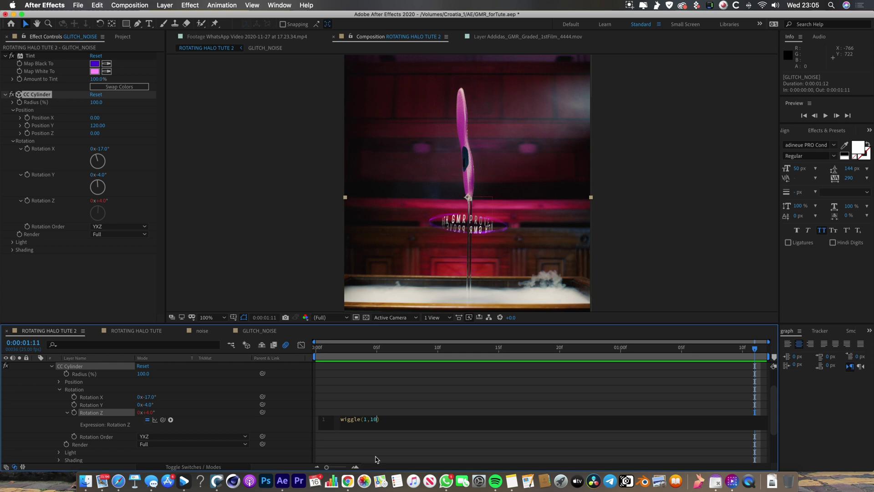
key("BackSpace")
key("BackSpace")
type("5")
left_click(398, 397)
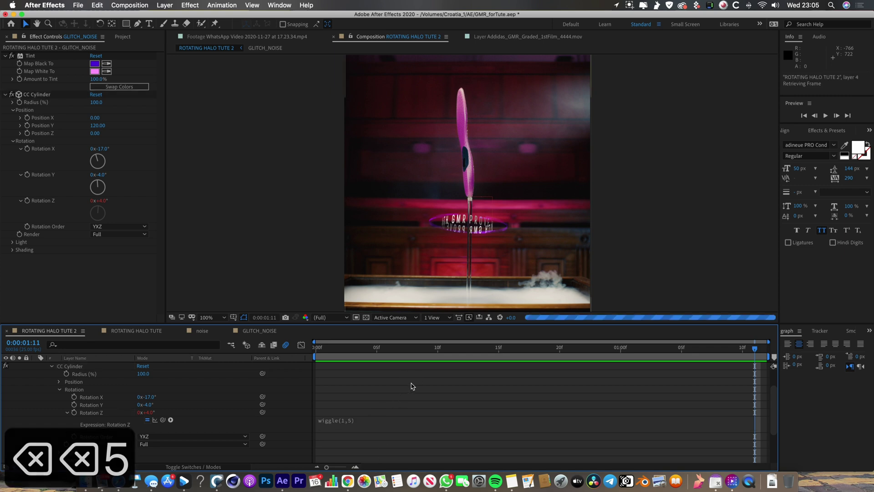
key("space")
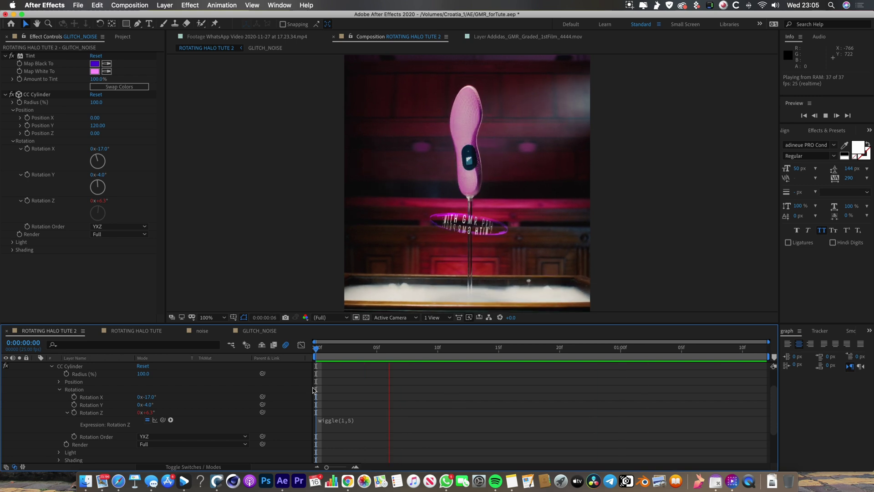
key("space")
Collapse the expanded properties of the GLITCH_NOISE layer and the text layer.
scroll(68, 405, "up", 1)
scroll(67, 405, "up", 3)
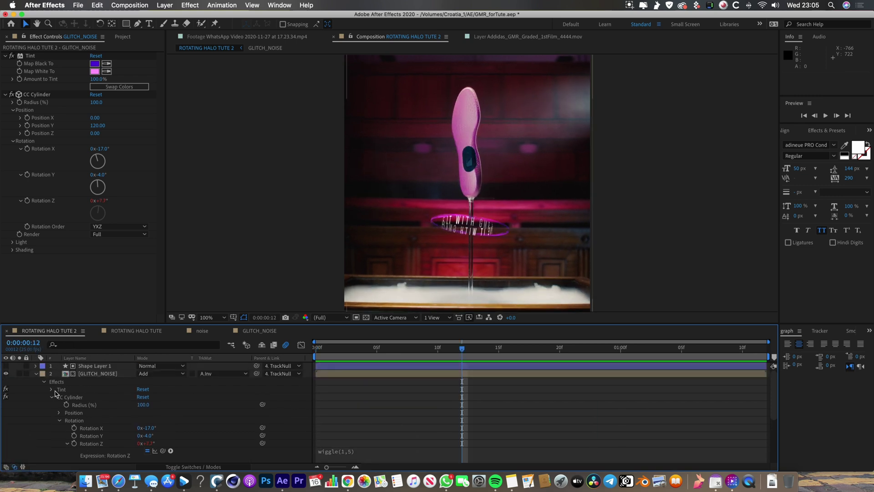
left_click(37, 374)
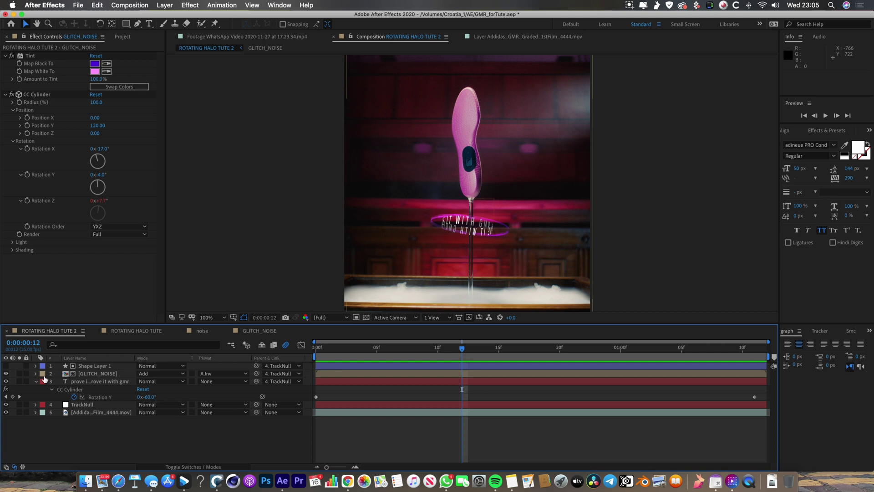
left_click(37, 381)
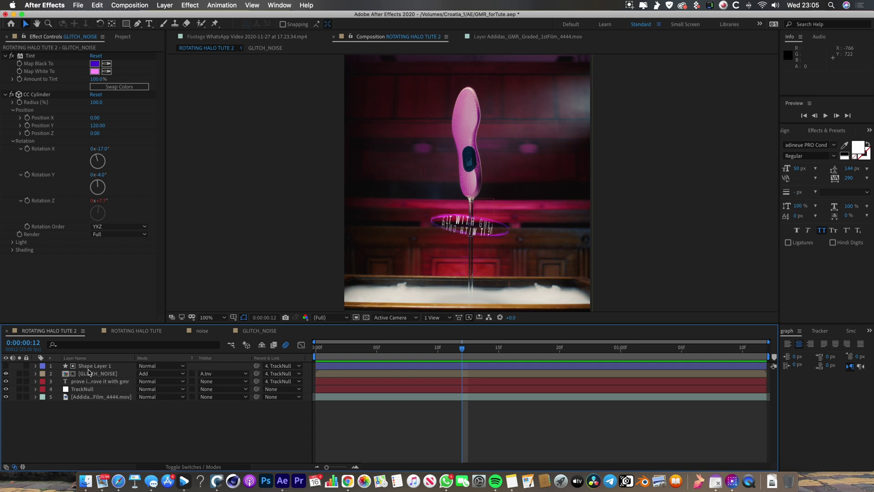
Duplicate Shape Layer 1 and place the copy directly above the text layer.
left_click(92, 366)
key("super+d")
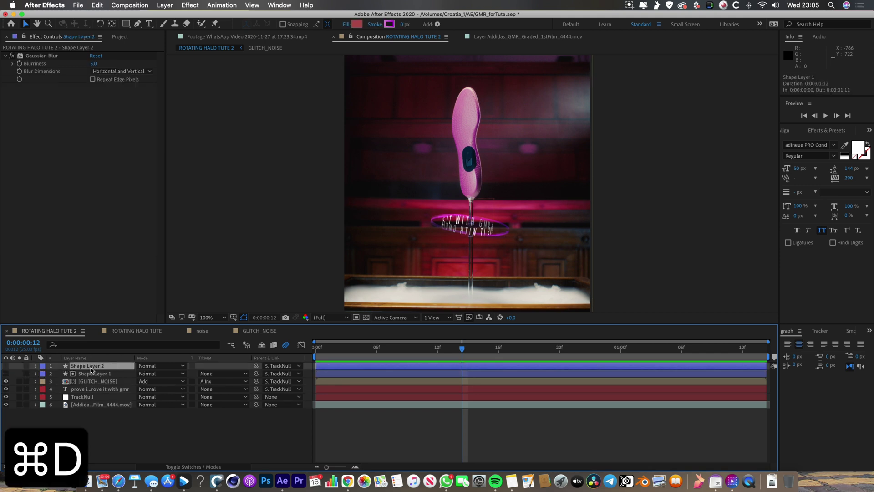
left_click_drag(91, 366, 92, 385)
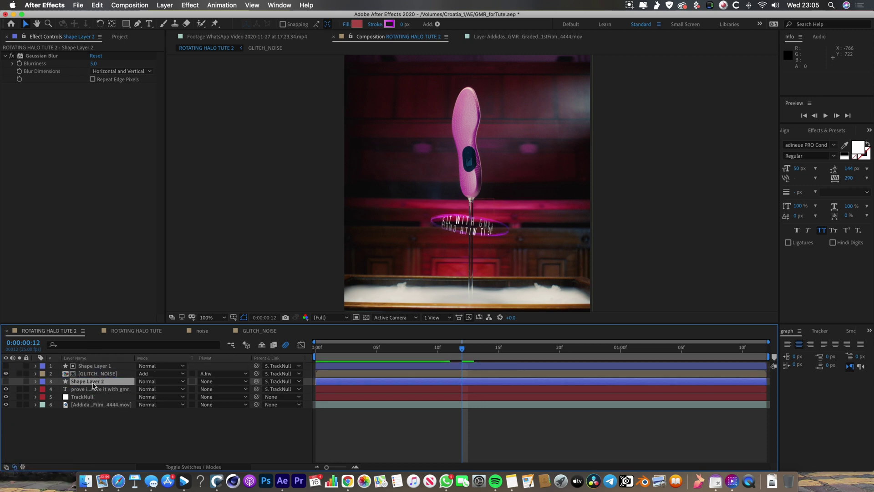
Make Shape Layer 2 visible and move it about 16.5 px down the rod, over the lower part of the text ring.
key("period")
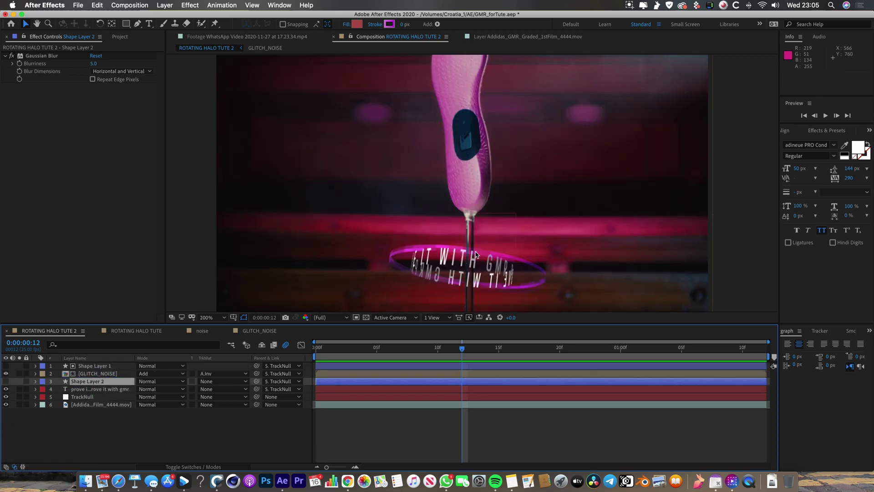
key("h")
left_click_drag(462, 263, 471, 167)
key("v")
left_click(6, 381)
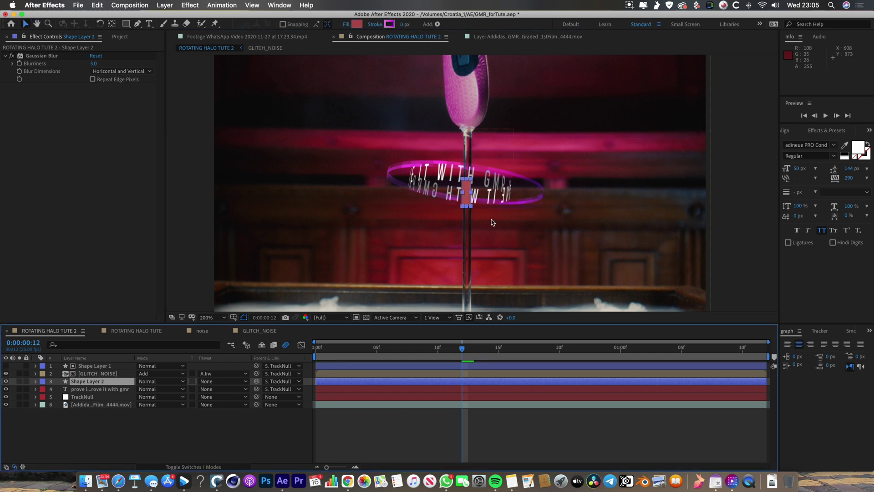
key("period")
left_click_drag(459, 193, 461, 207)
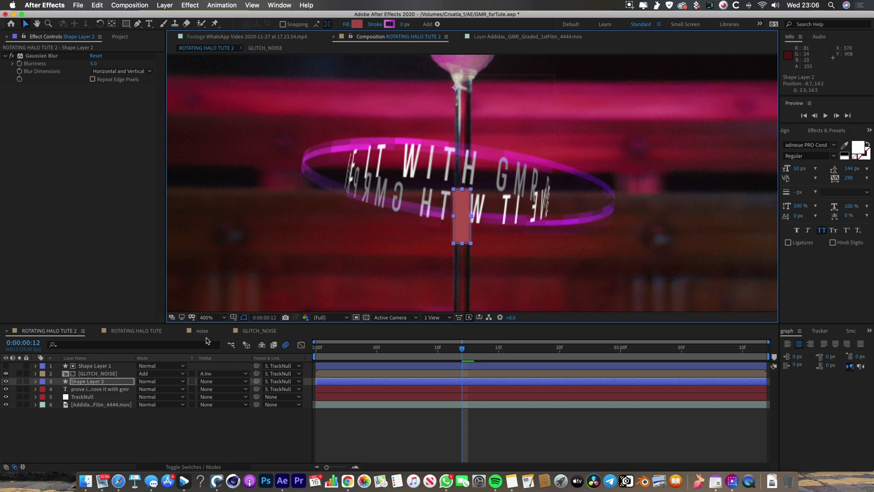
Set the text layer's track matte to Alpha Inverted Matte "Shape Layer 2" and preview the composition.
left_click(231, 388)
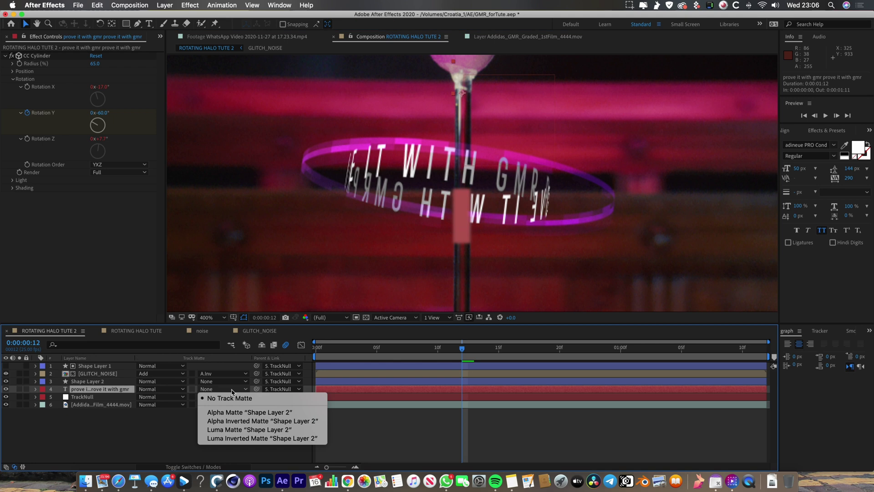
left_click(255, 413)
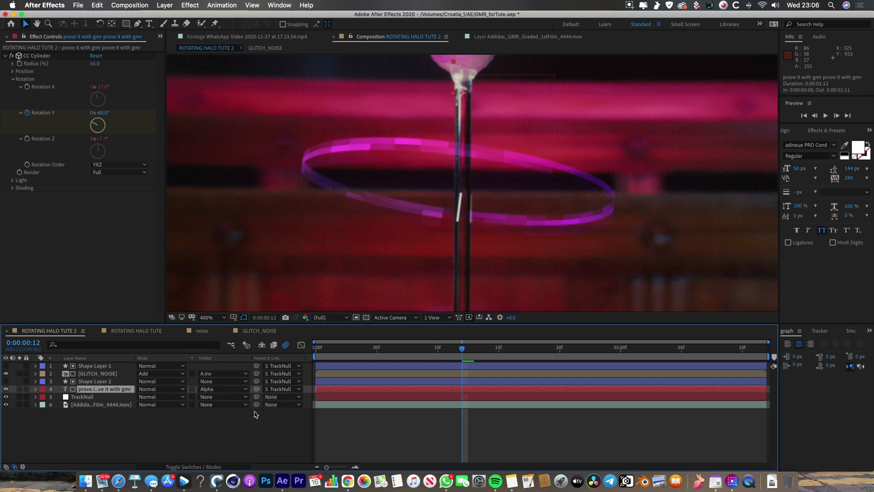
left_click(225, 390)
left_click(228, 425)
left_click(215, 437)
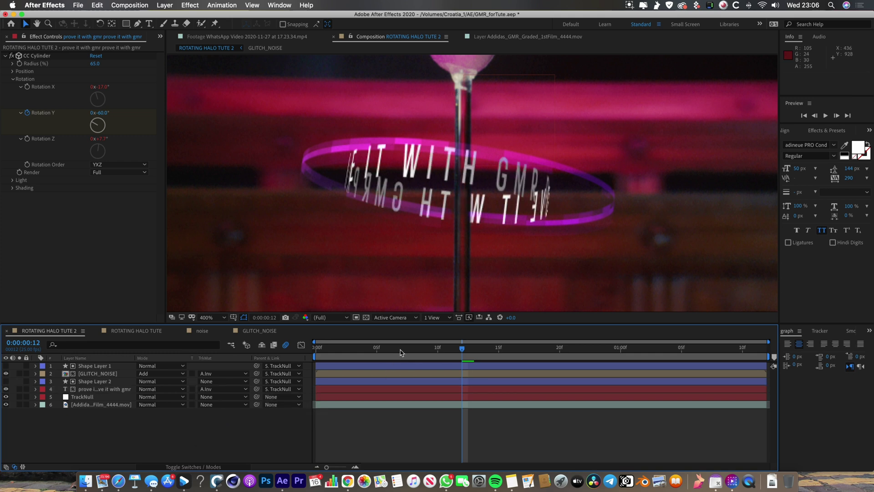
key("space")
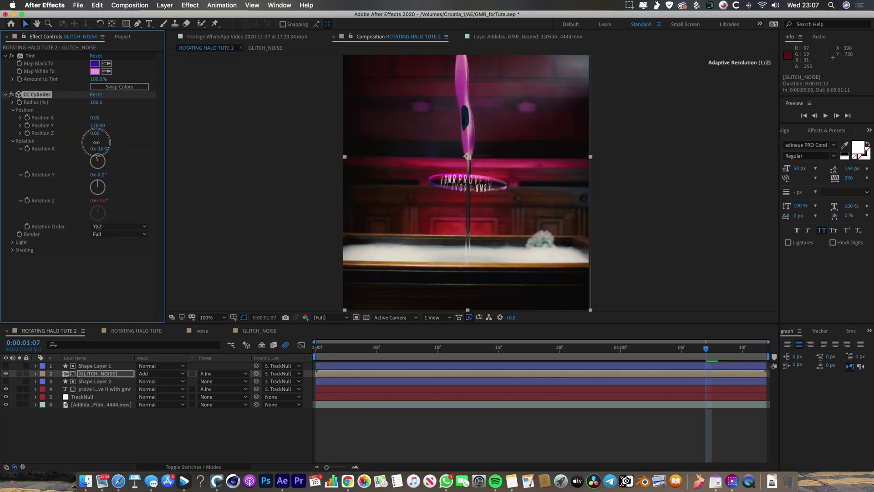
Set GLITCH_NOISE's CC Cylinder Rotation X to -20° and preview the tilt.
left_click_drag(91, 141, 93, 141)
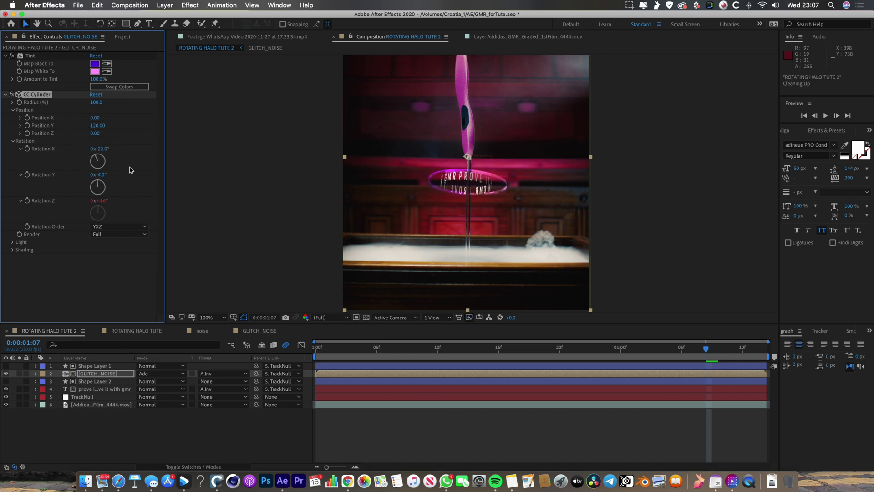
left_click(101, 373)
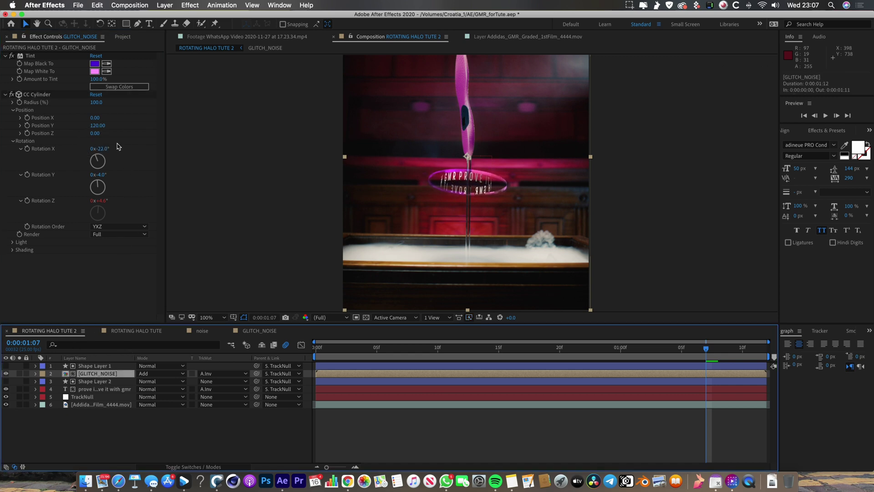
mouse_move(106, 151)
left_mouse_down()
mouse_move(109, 145)
mouse_move(107, 151)
left_mouse_up()
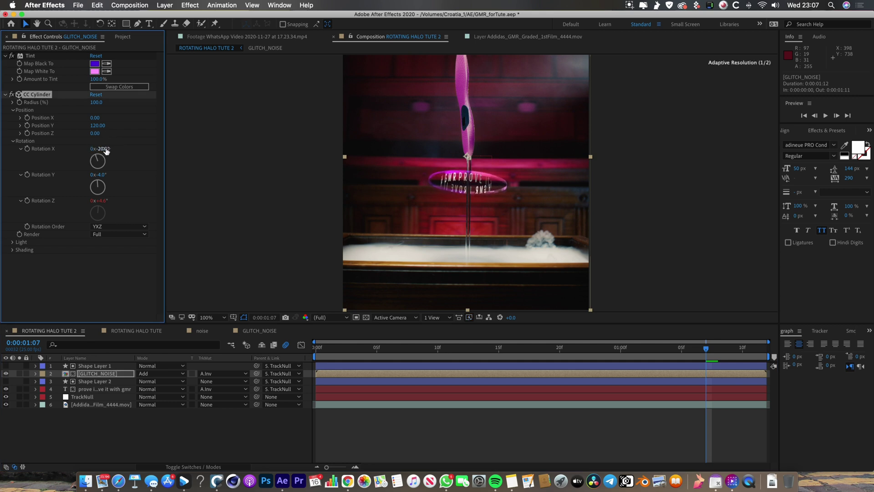
key("space")
Set the text layer's CC Cylinder light to an intensity of 193, a height of 44 and a direction of 47°.
left_click(105, 389)
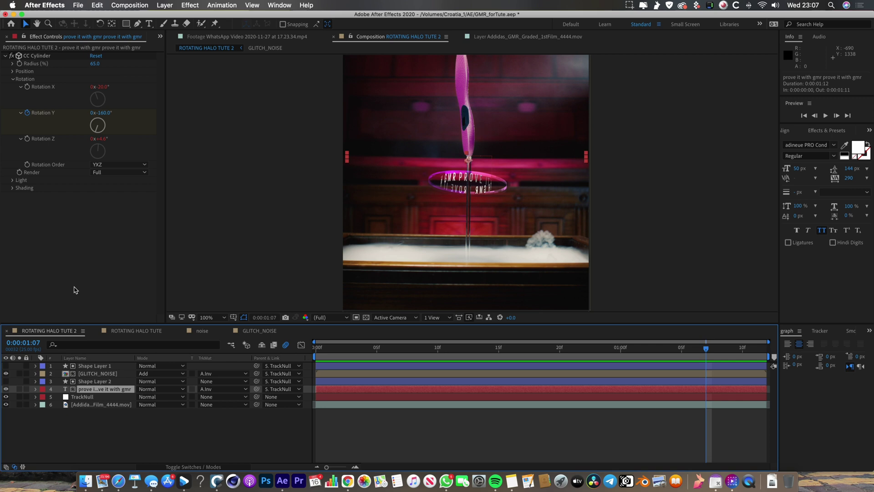
left_click(13, 180)
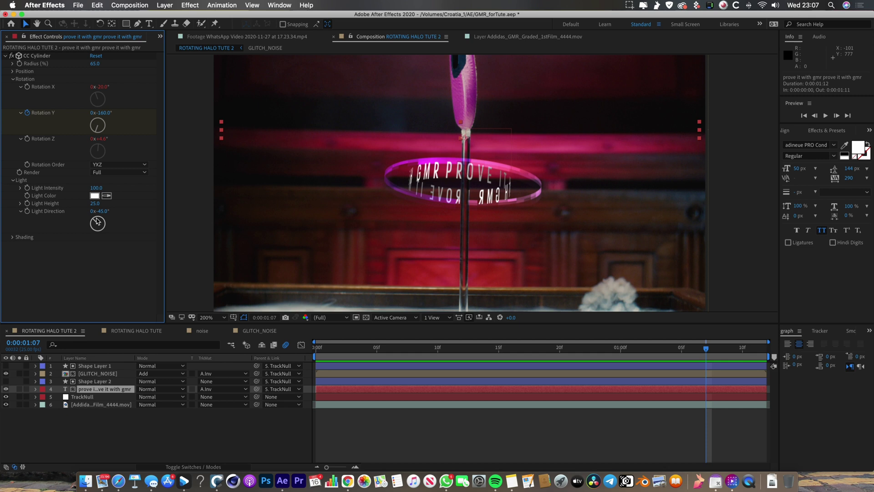
left_click_drag(95, 223, 138, 167)
Set the text layer's CC Cylinder light color to pale orange FFDEA0 and preview the composition.
left_click(95, 197)
left_click_drag(24, 61, 52, 56)
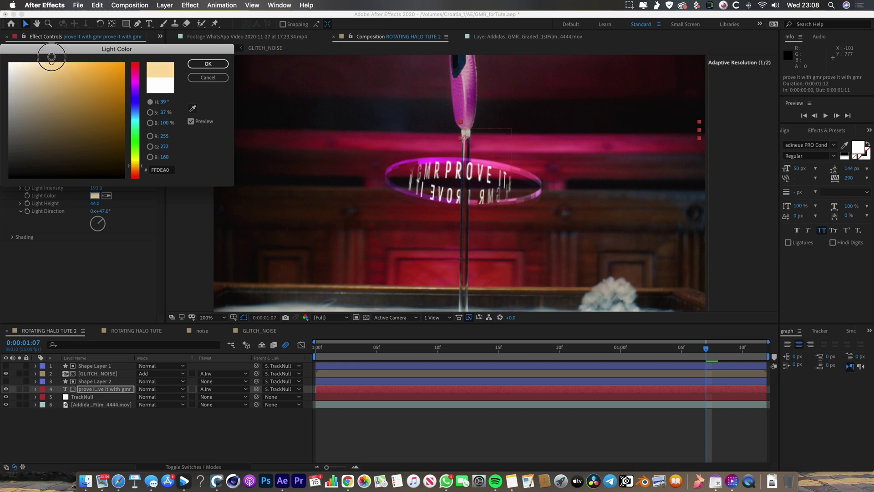
left_click(206, 64)
left_click(157, 439)
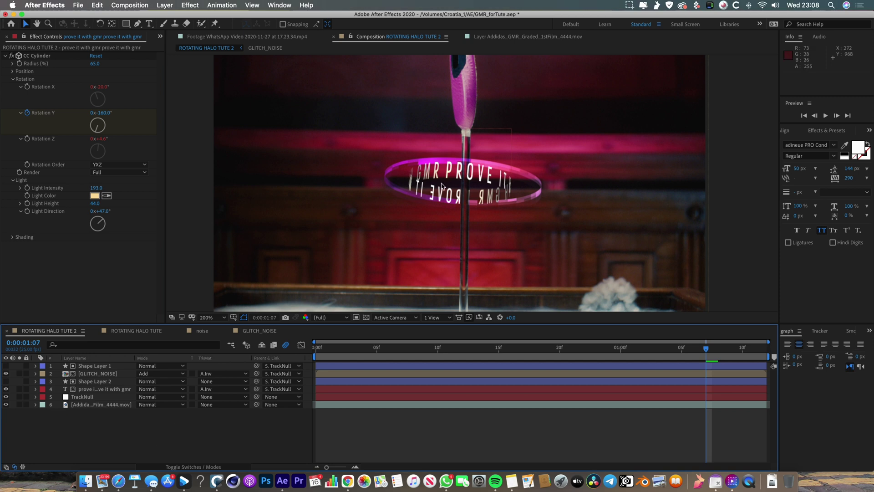
key("comma")
key("space")
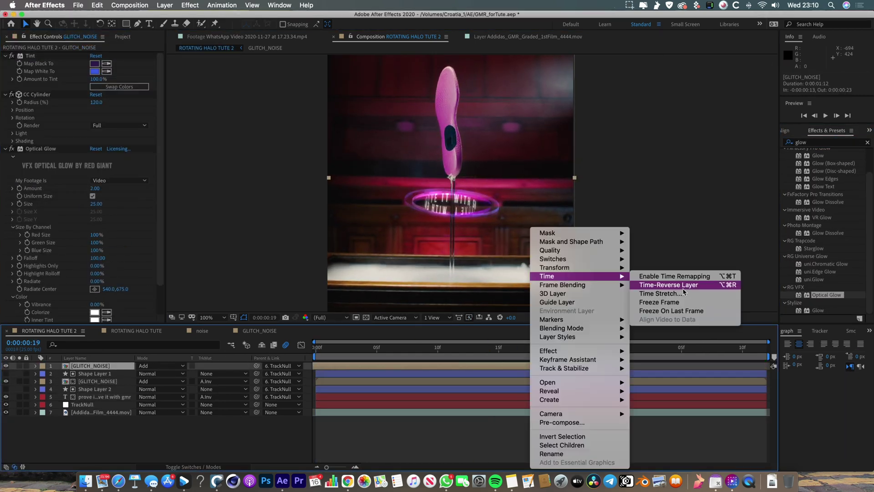
left_click(629, 5)
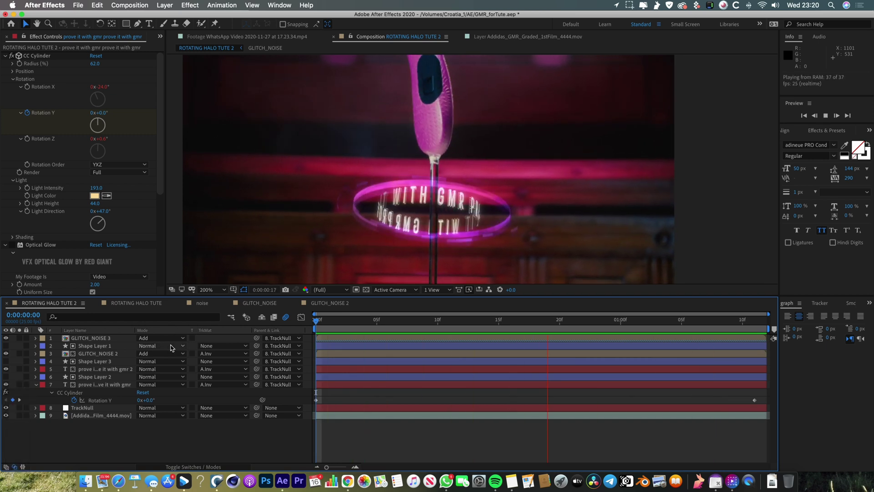
Open the GLITCH_NOISE 3 layer's precomp, go to frame 0:00:00:10 and select its upper Black Solid 18 layer.
key("space")
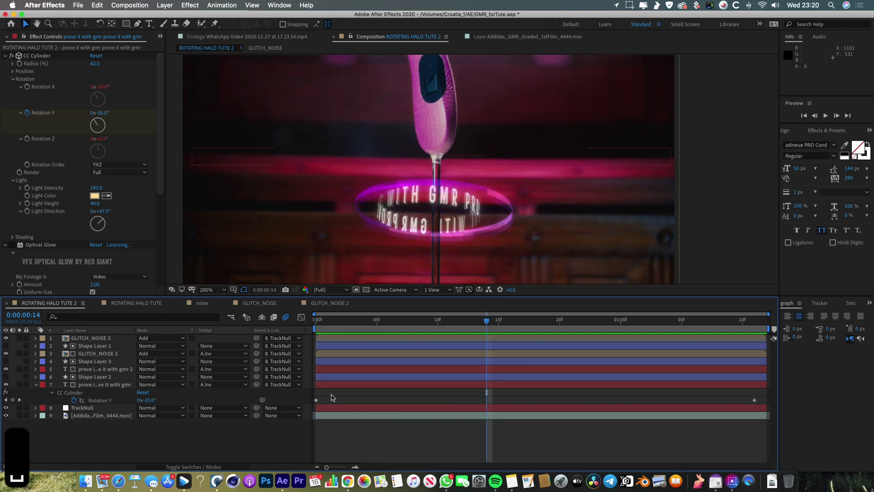
left_click_drag(430, 324, 400, 321)
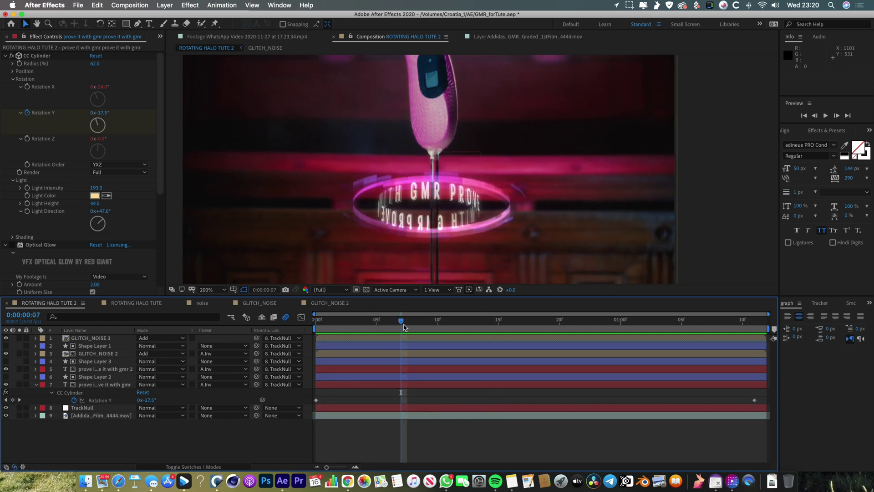
left_click(96, 341)
left_click(100, 109)
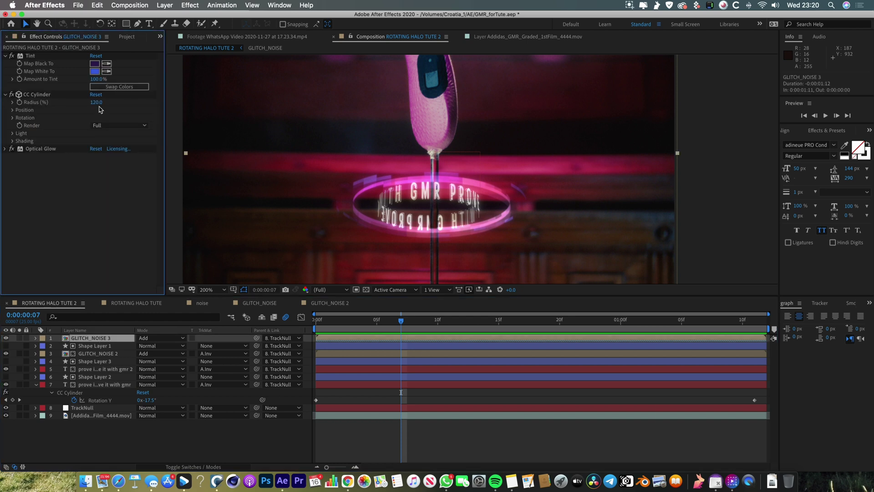
double_click(96, 341)
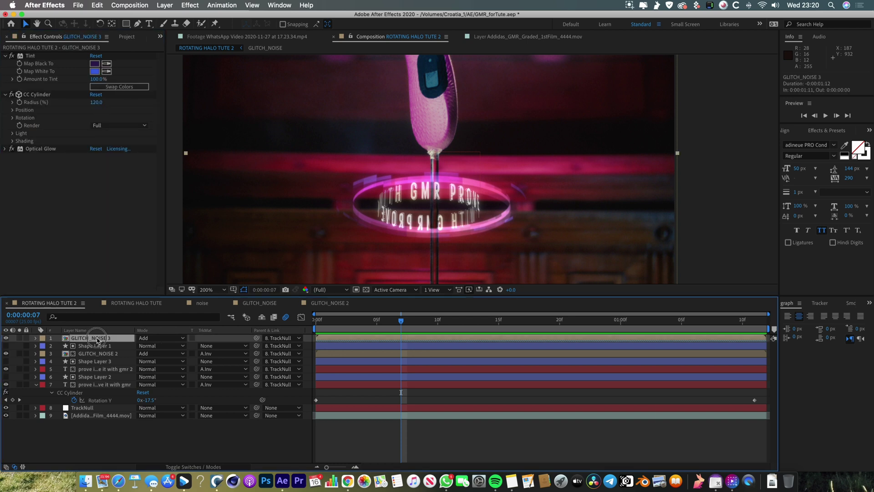
left_click_drag(455, 322, 438, 320)
left_click(89, 339)
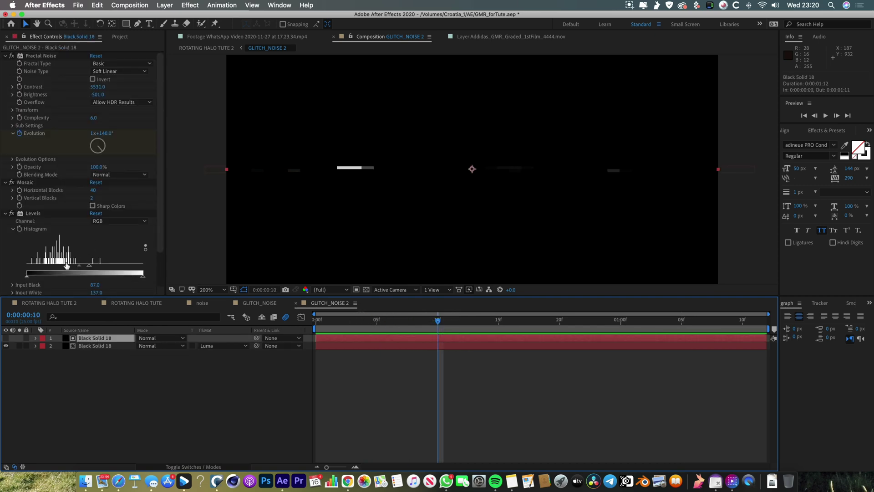
Try a Levels Input Black of 72 on the upper Black Solid 18 and preview the glitch pattern.
mouse_move(66, 268)
left_mouse_down()
mouse_move(20, 273)
mouse_move(78, 267)
mouse_move(60, 266)
left_mouse_up()
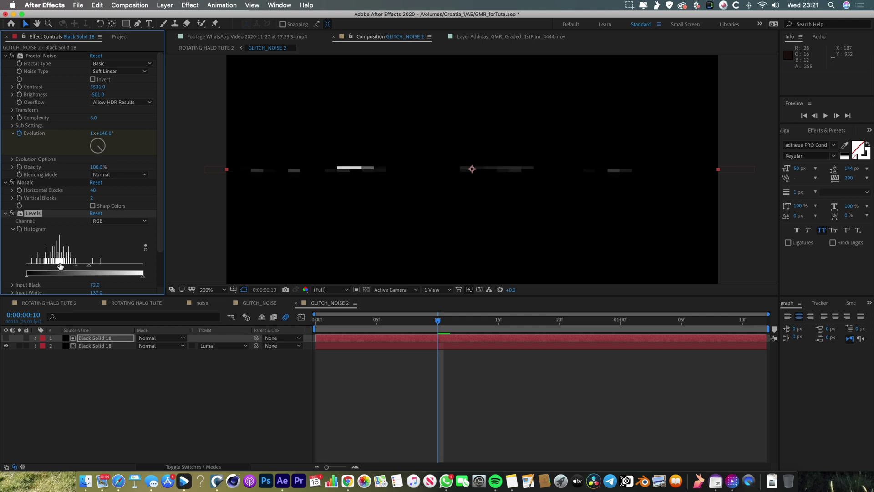
left_click(435, 337)
key("space")
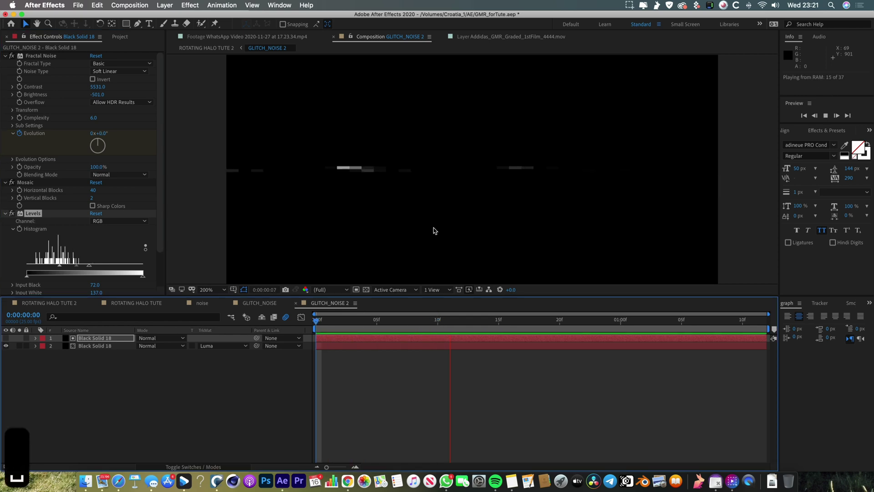
Set the upper Black Solid 18's Levels Input Black to 110 and preview the result in ROTATING HALO TUTE 2.
left_click_drag(60, 267, 77, 267)
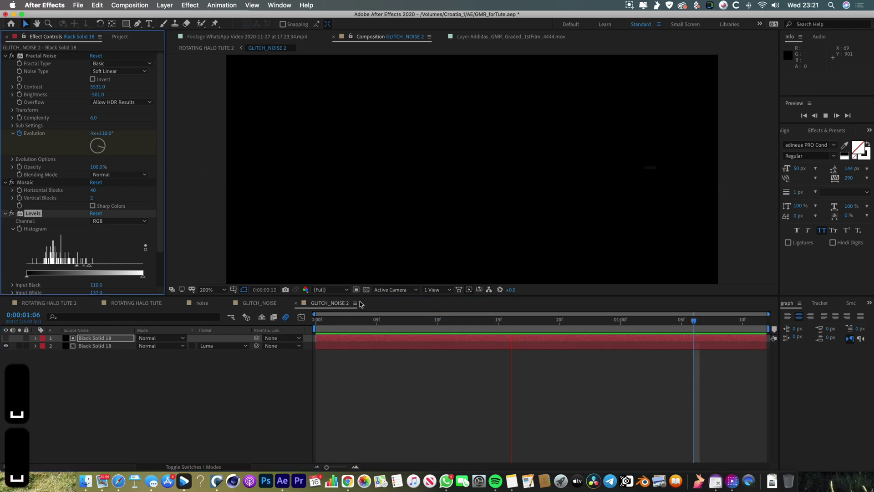
key("space")
left_click(50, 302)
key("space")
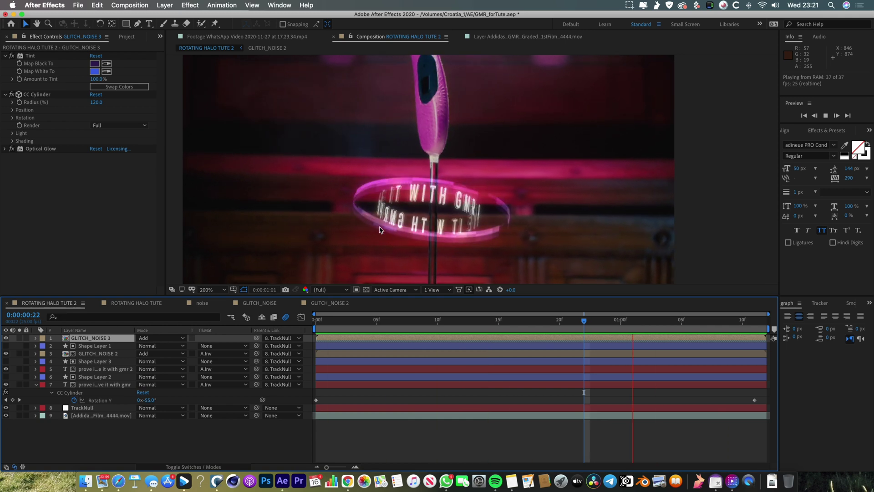
key("space")
Examine the halo ring and its doubled text up close.
scroll(390, 230, "up", 2)
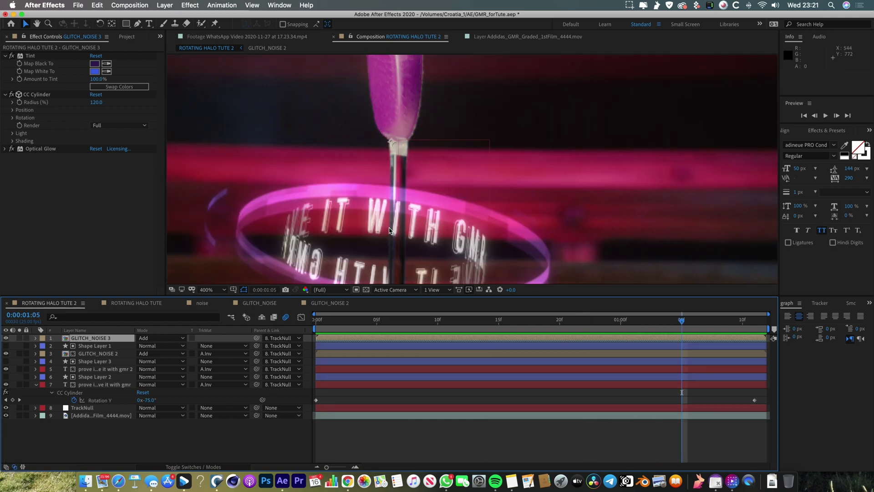
key("h")
left_click_drag(436, 143, 436, 122)
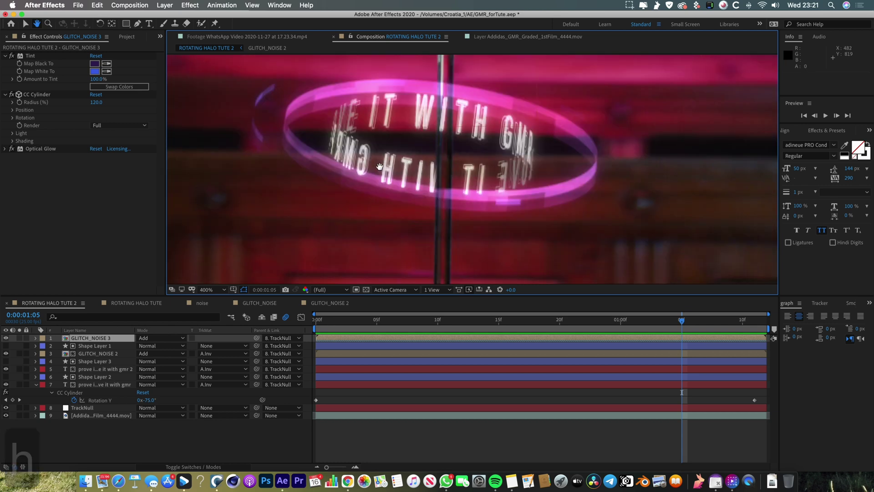
key("v")
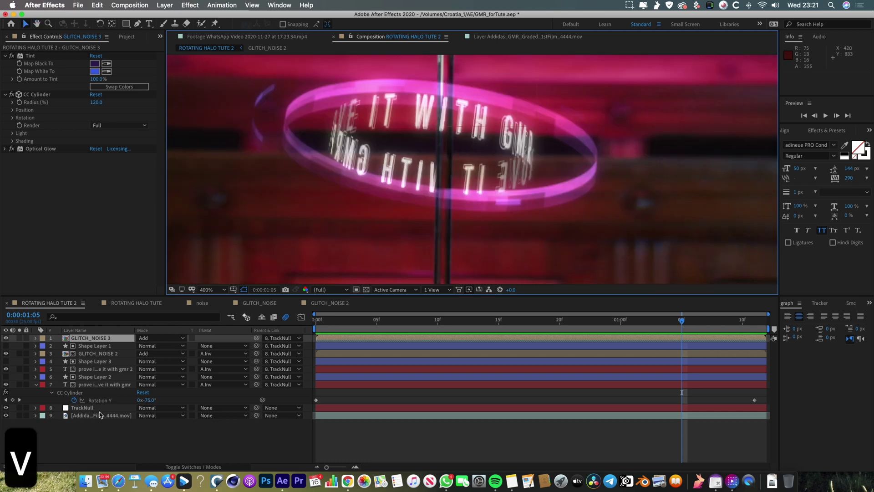
Try swapping the fill and stroke of the lower text layer, with its Optical Glow settings collapsed.
left_click(97, 384)
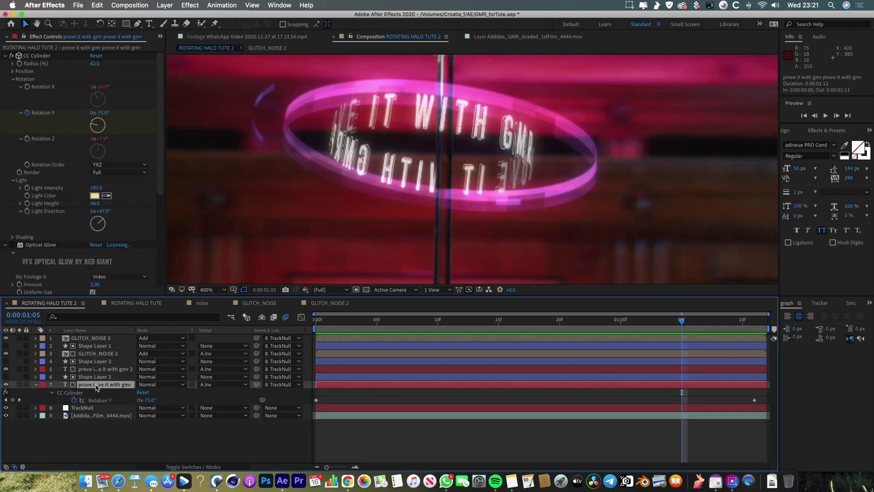
left_click(6, 248)
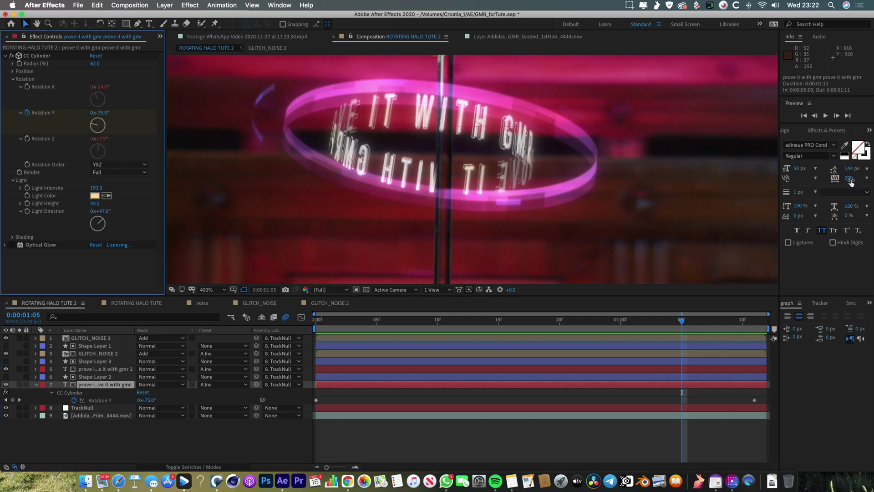
left_click(867, 146)
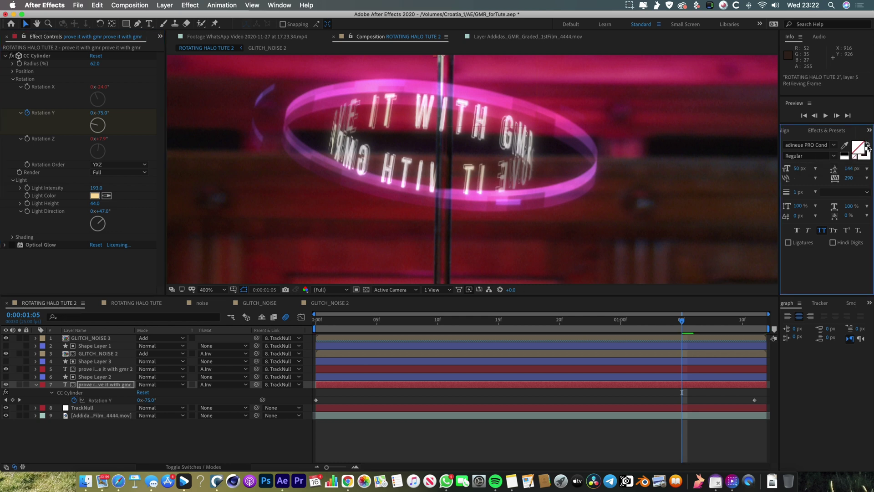
left_click(868, 145)
Check the lower text layer's CC Cylinder radius and view the halo in the whole frame.
left_click(98, 386)
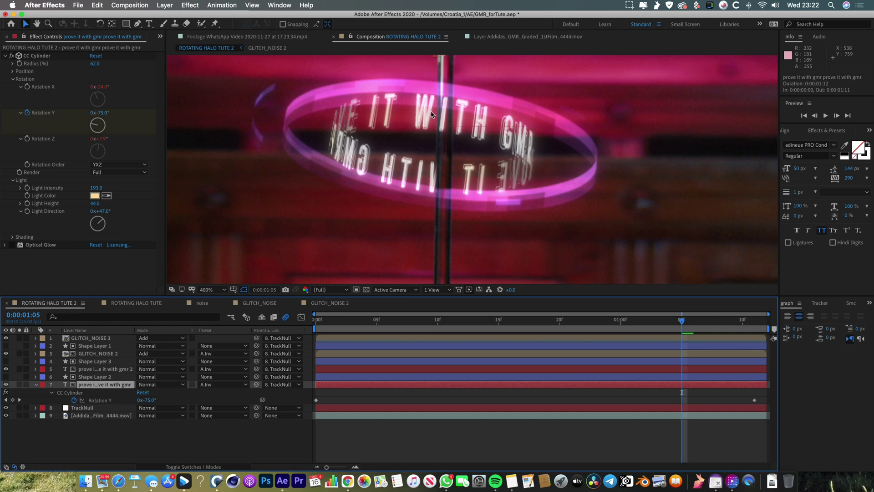
left_click(96, 64)
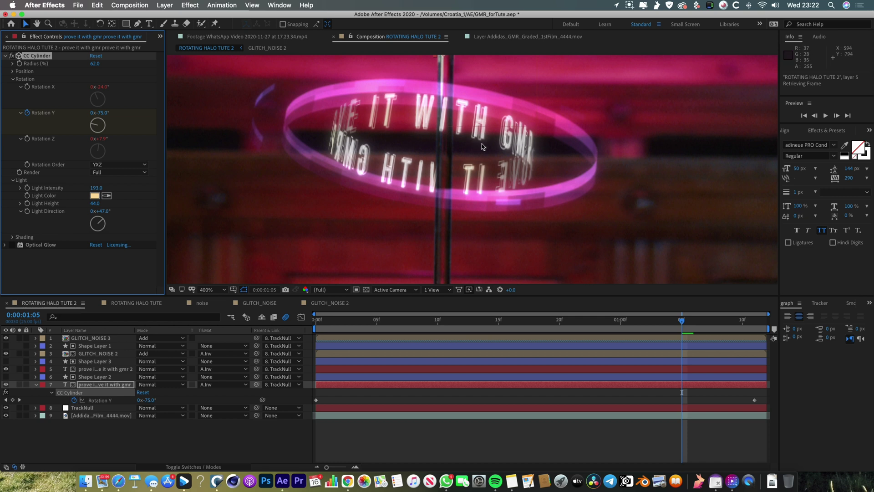
scroll(483, 147, "down", 4)
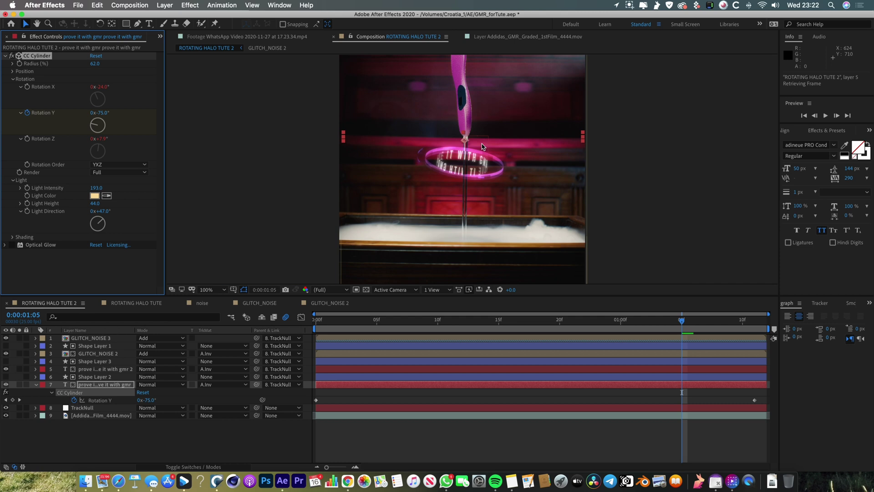